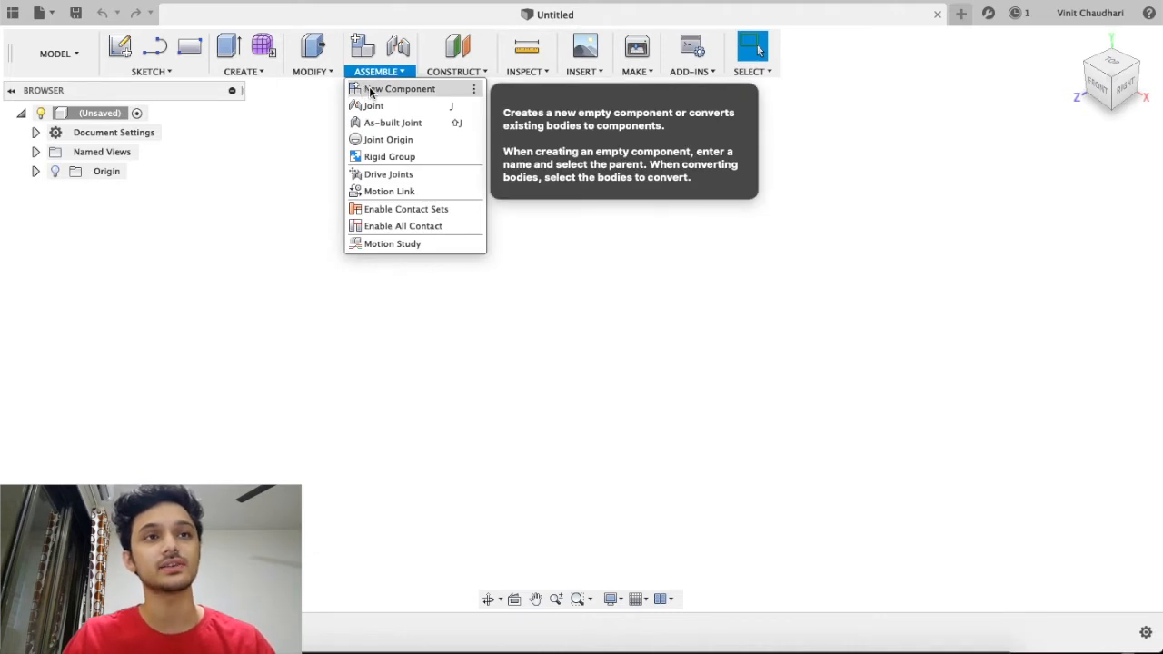
# Create a new empty component named "cylinder" and keep it active
pyautogui.click(374, 92)
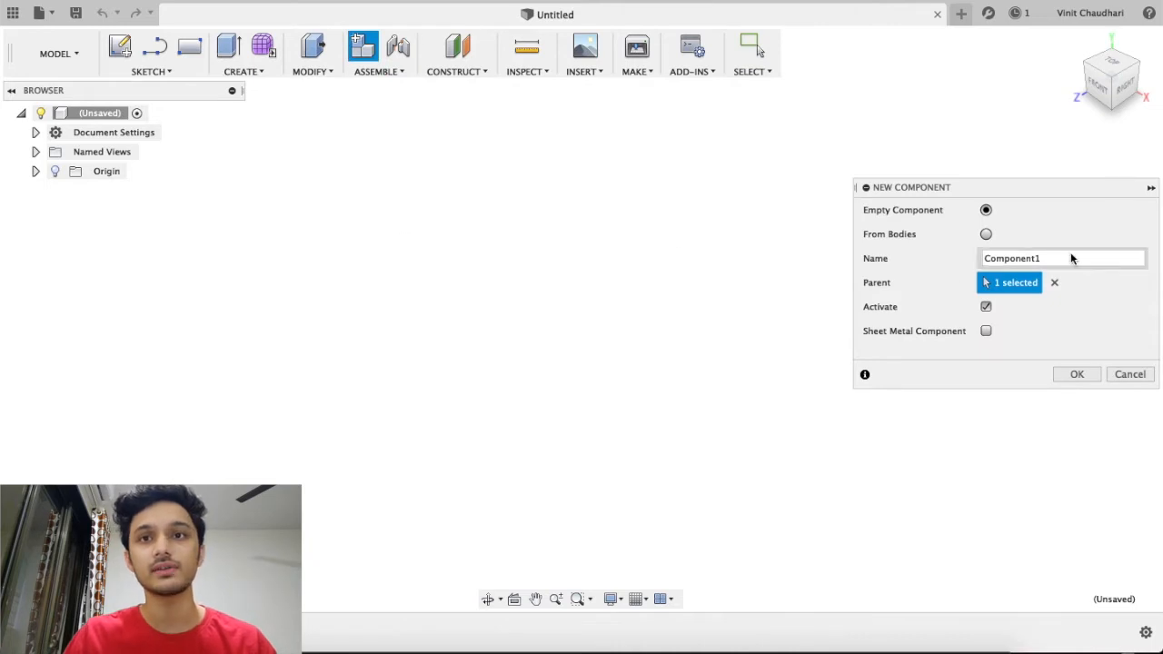
pyautogui.moveTo(1069, 257); pyautogui.dragTo(946, 262)
pyautogui.press('BackSpace')
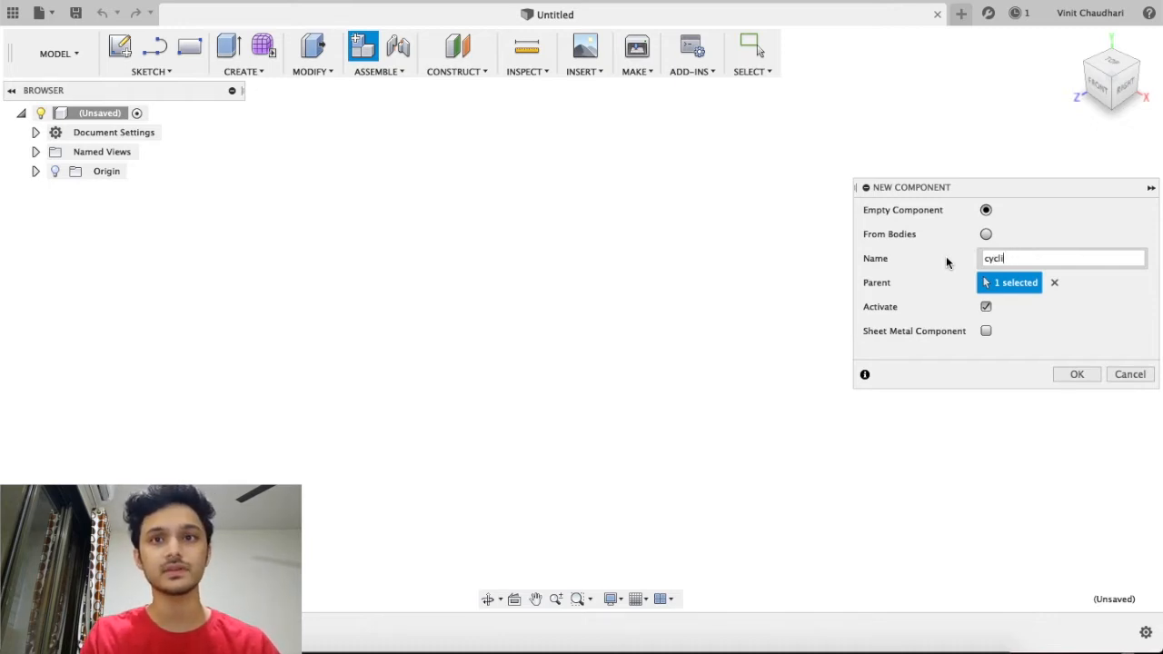
pyautogui.write('cyclinder')
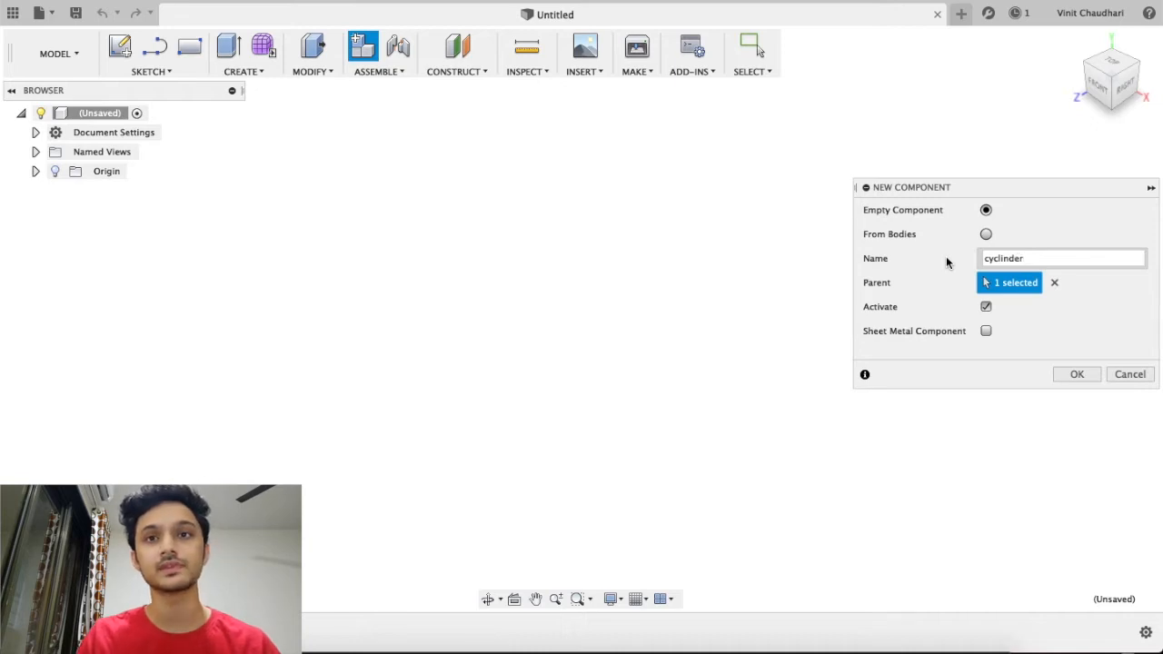
pyautogui.click(1002, 260)
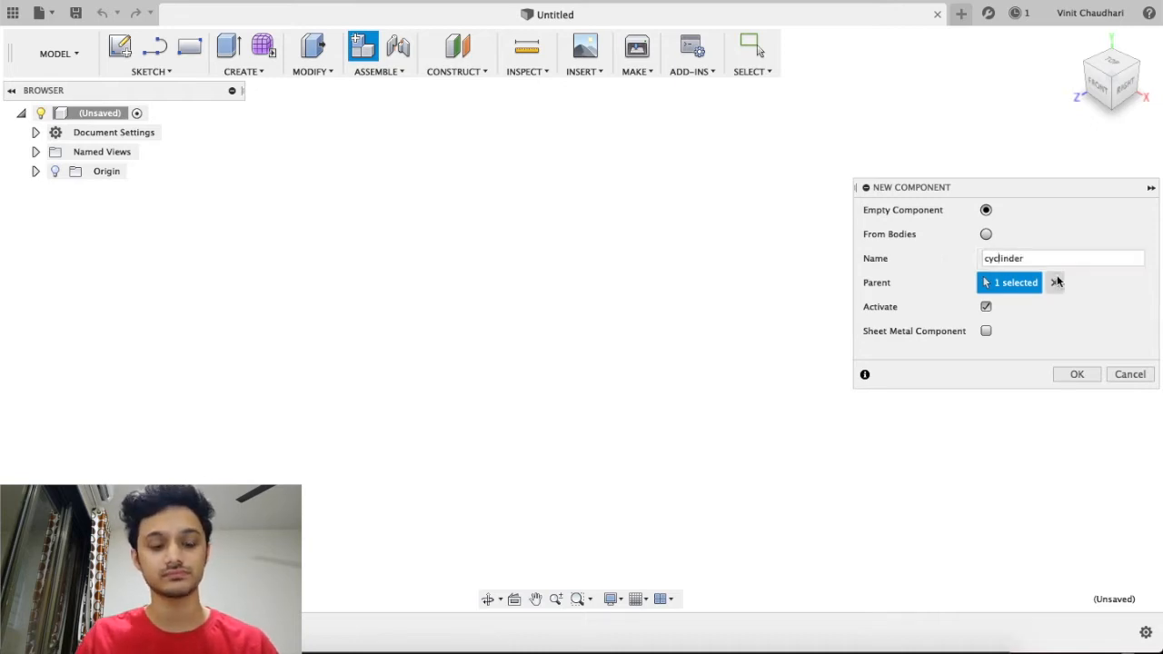
pyautogui.press('BackSpace')
pyautogui.click(1081, 376)
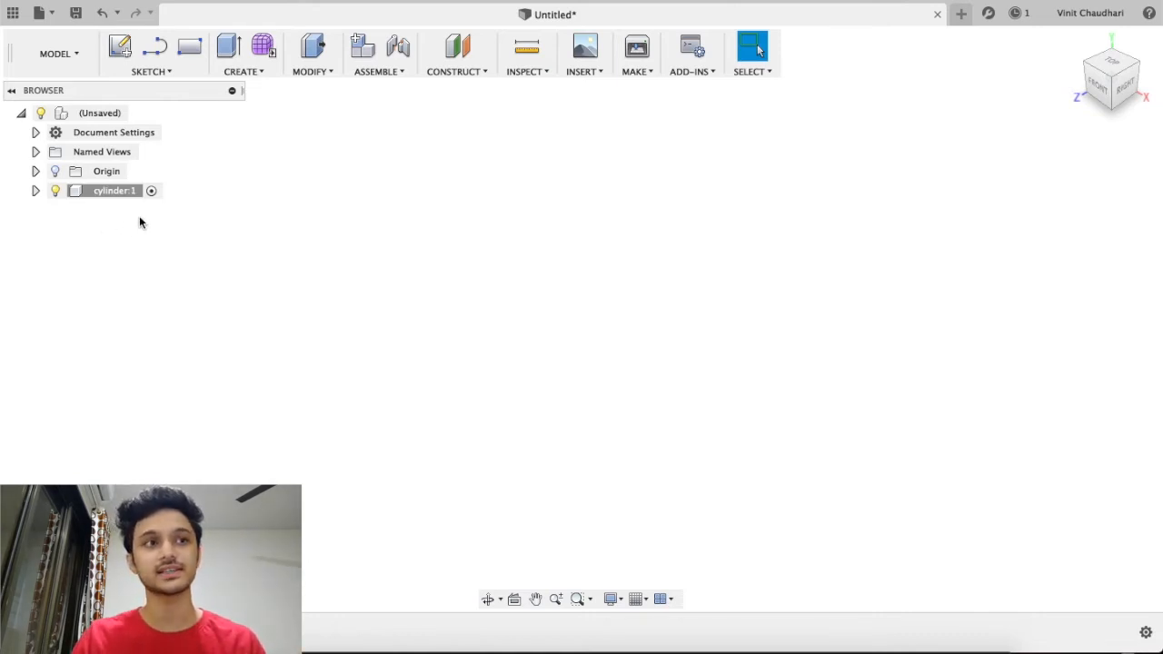
# Start a sketch on the right origin plane and draw a 60 mm diameter circle centred on the origin
pyautogui.click(120, 46)
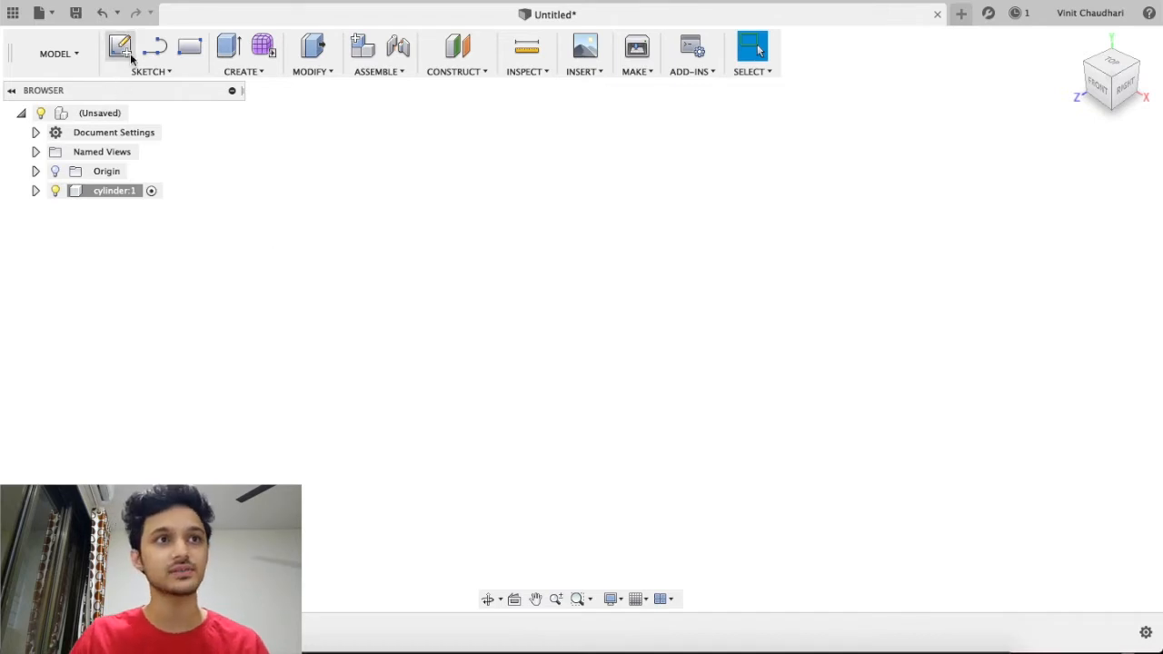
pyautogui.click(584, 353)
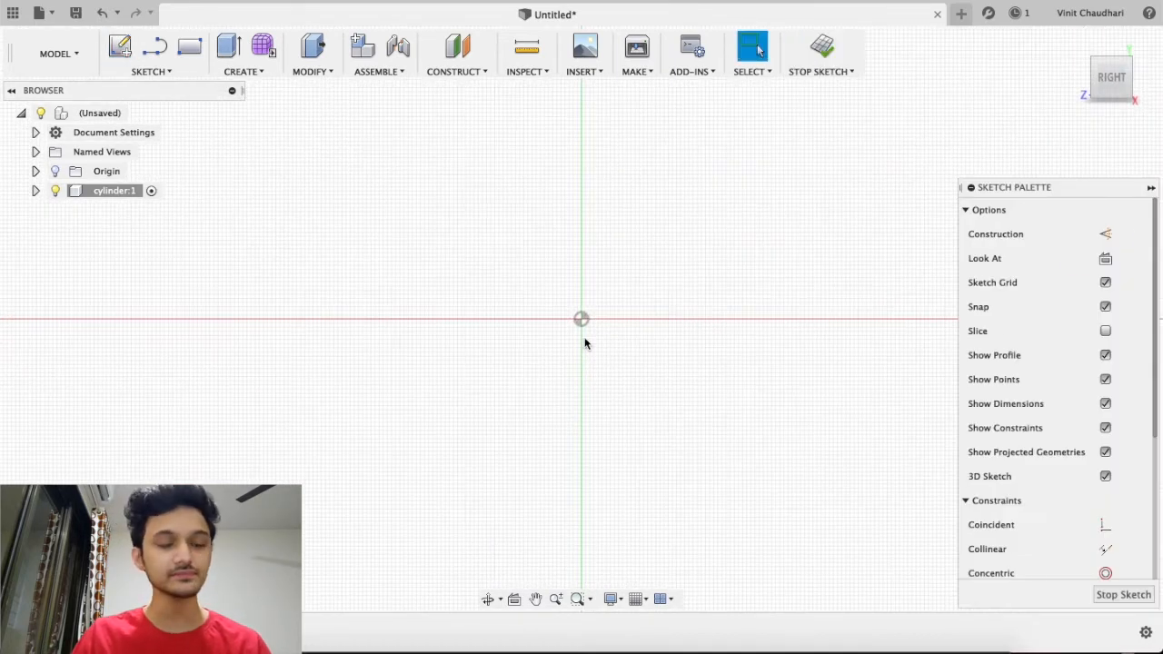
pyautogui.press('c')
pyautogui.click(581, 320)
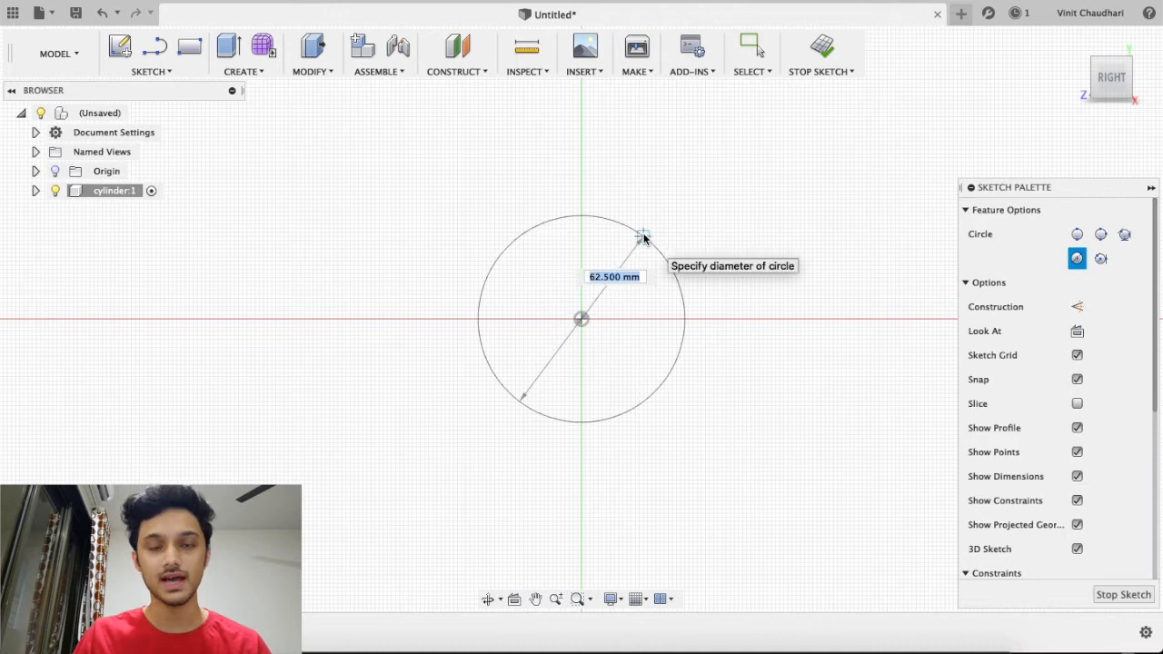
pyautogui.write('60')
pyautogui.press('Return')
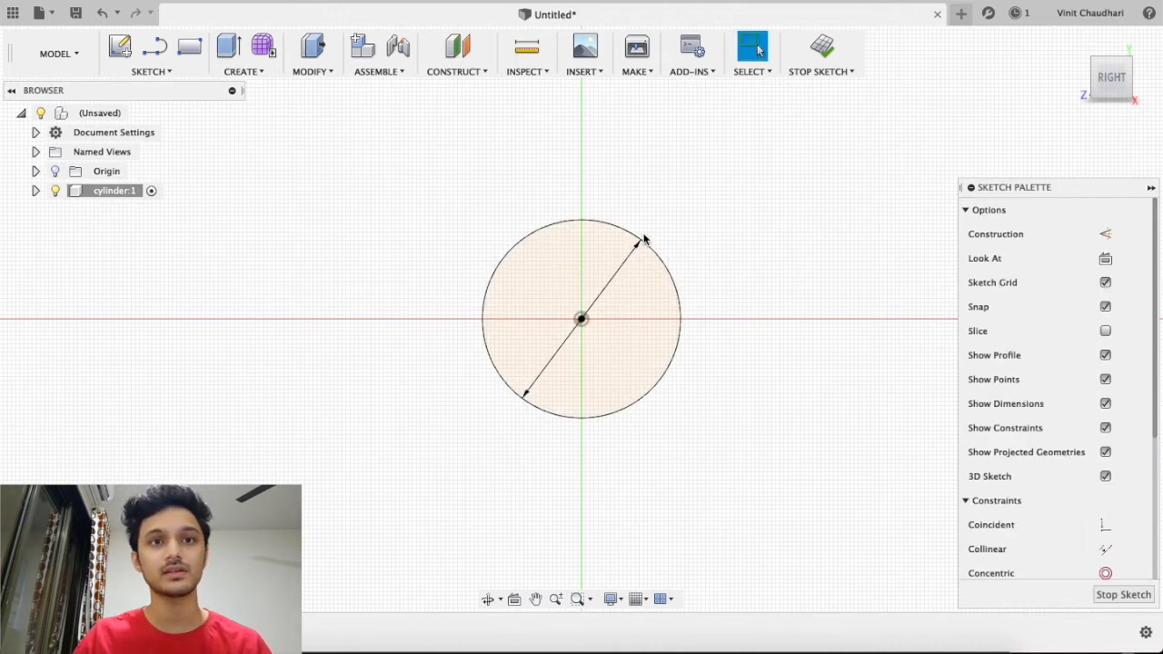
# Extrude the 60 mm circle 150 mm to one side as a new body
pyautogui.scroll(-3, 670, 300)
pyautogui.keyDown('shift'); pyautogui.moveTo(676, 329); pyautogui.dragTo(674, 234, button='middle'); pyautogui.keyUp('shift')
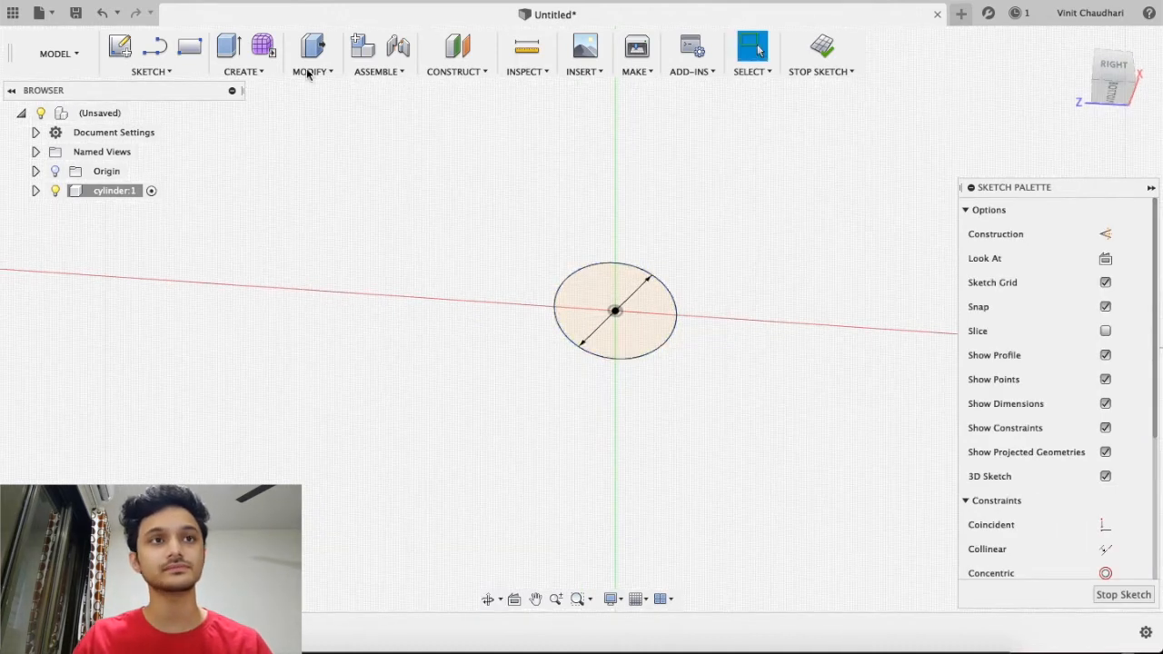
pyautogui.click(230, 47)
pyautogui.moveTo(616, 303); pyautogui.dragTo(729, 153)
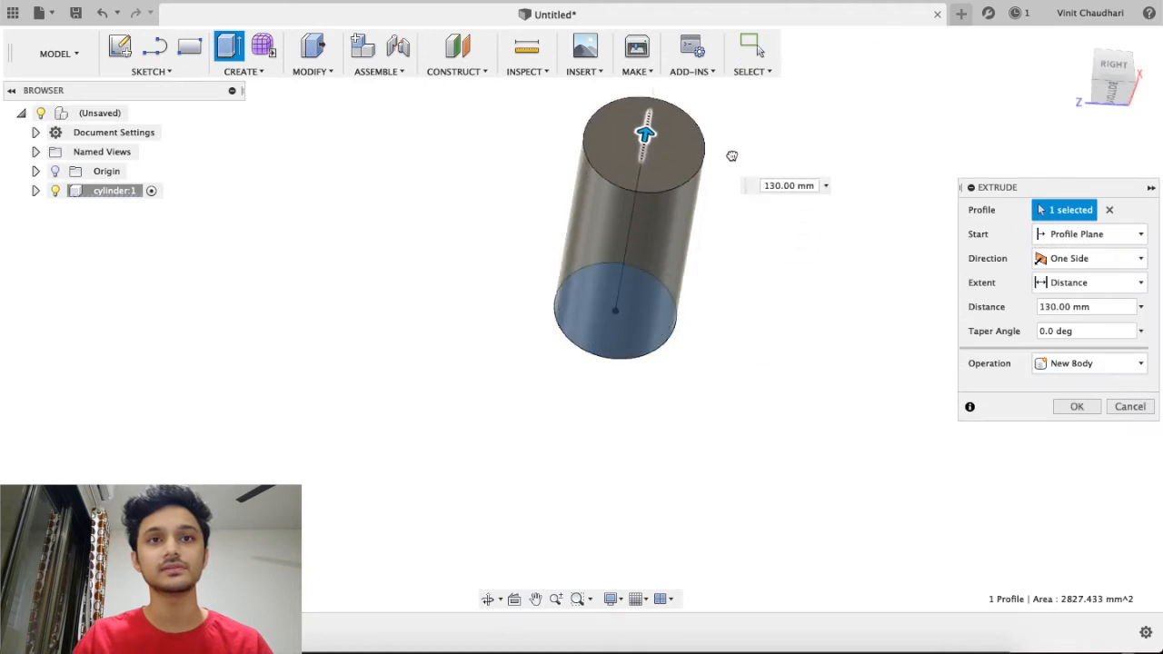
pyautogui.moveTo(741, 287)
pyautogui.keyDown('shift'); pyautogui.mouseDown(button='middle')
pyautogui.moveTo(709, 360)
pyautogui.moveTo(736, 299)
pyautogui.mouseUp(button='middle'); pyautogui.keyUp('shift')
pyautogui.moveTo(659, 173); pyautogui.dragTo(675, 142)
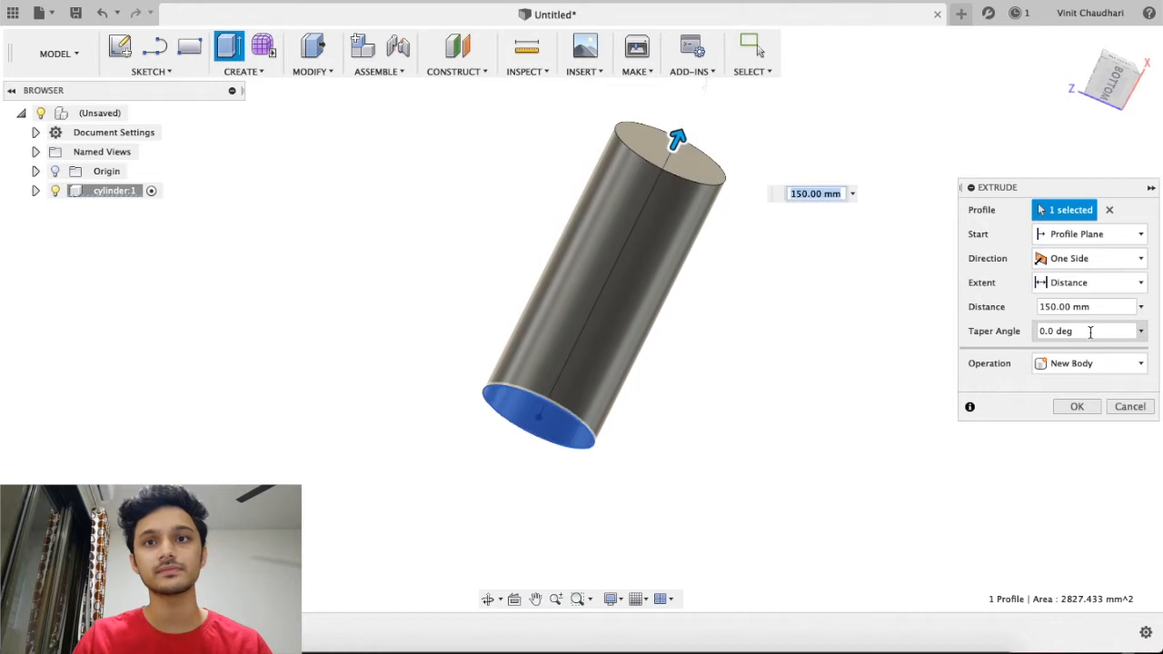
pyautogui.click(1076, 406)
# Shell the solid cylinder from its end face with a 5 mm inside thickness
pyautogui.keyDown('shift'); pyautogui.moveTo(717, 205); pyautogui.dragTo(718, 247, button='middle'); pyautogui.keyUp('shift')
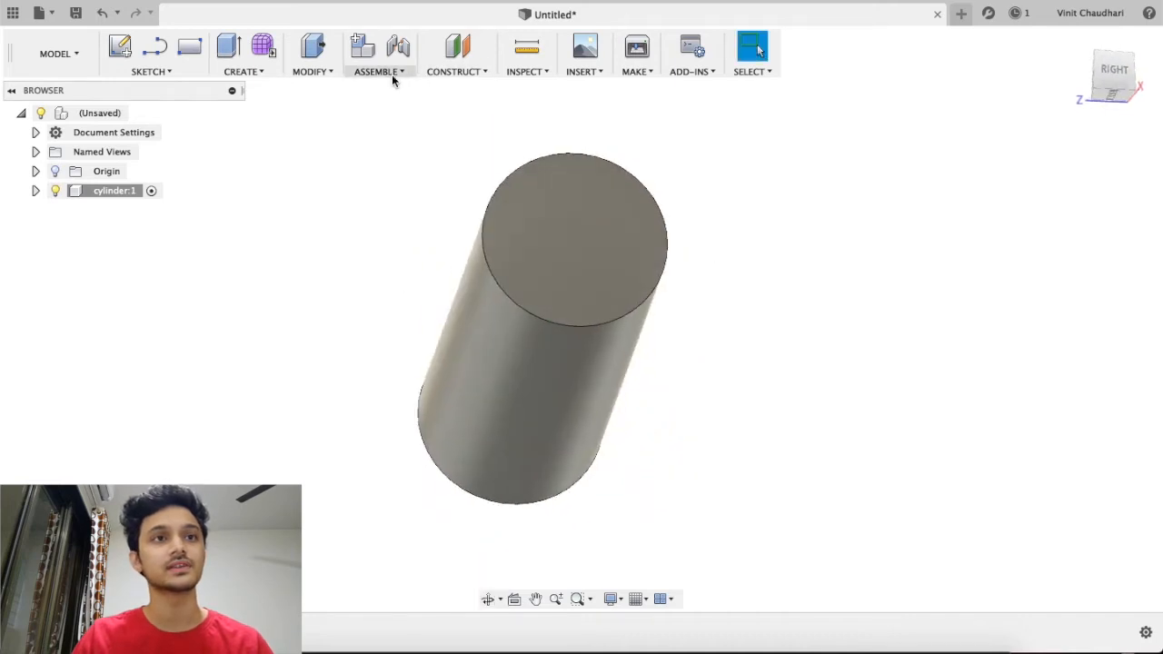
pyautogui.click(319, 73)
pyautogui.click(324, 139)
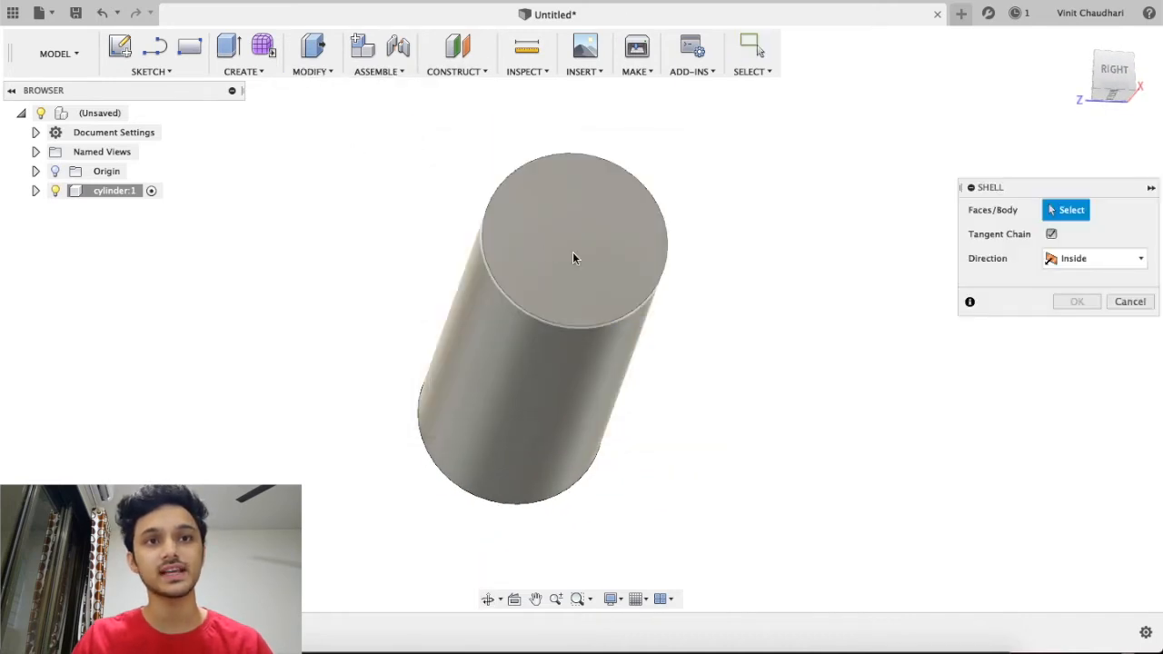
pyautogui.click(557, 277)
pyautogui.scroll(3, 561, 299)
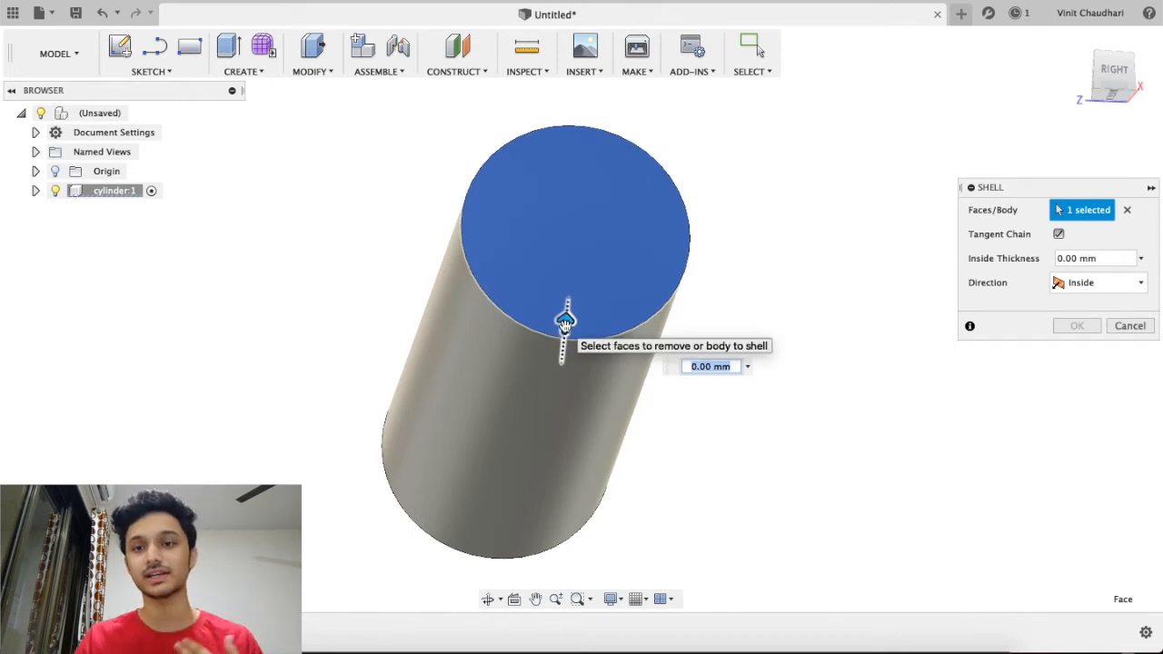
pyautogui.moveTo(565, 320); pyautogui.dragTo(564, 306)
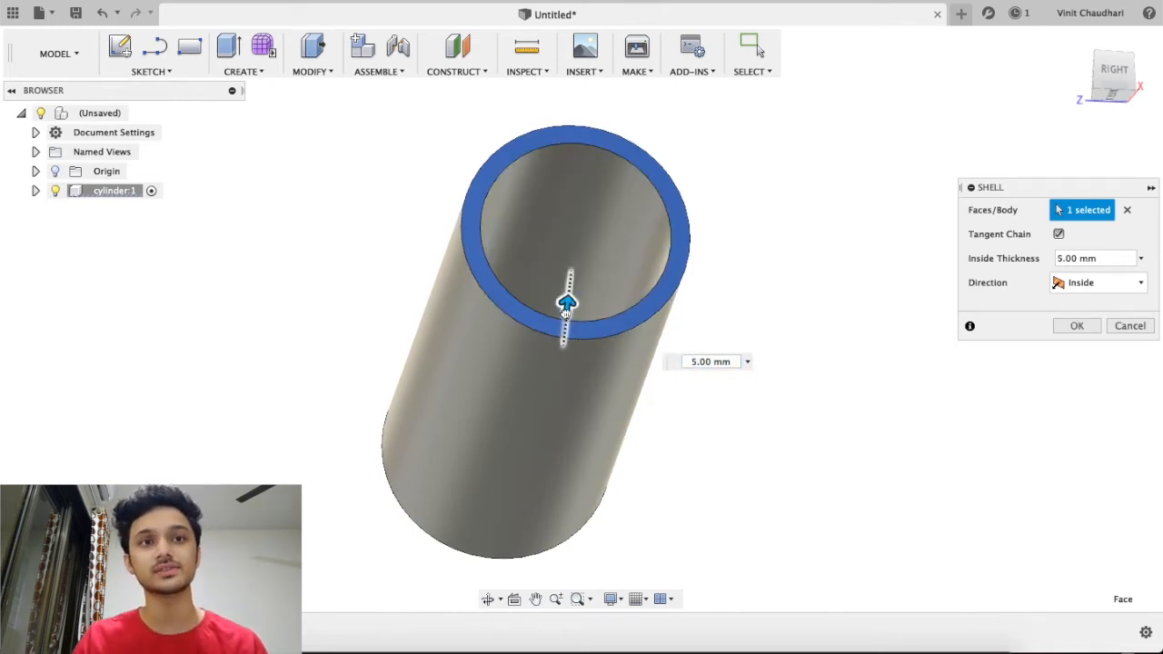
pyautogui.click(1074, 325)
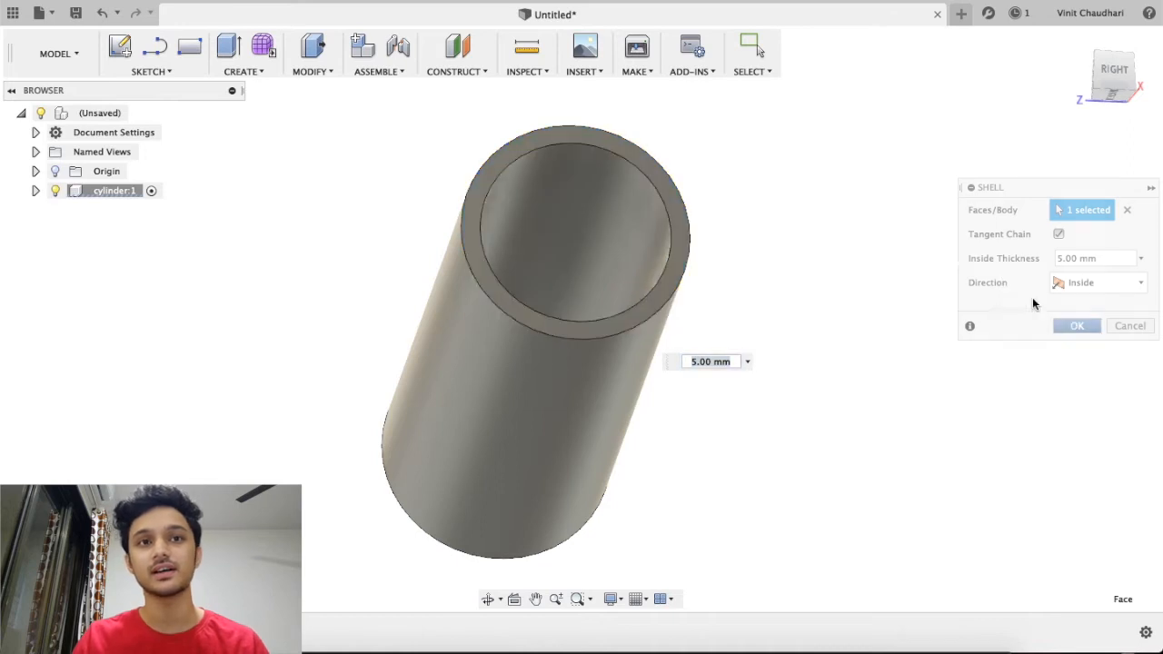
# Sketch a 50 mm diameter circle on the cylinder's open end face, centred on its axis to match the bore
pyautogui.scroll(-3, 799, 256)
pyautogui.keyDown('shift'); pyautogui.moveTo(722, 233); pyautogui.dragTo(778, 287, button='middle'); pyautogui.keyUp('shift')
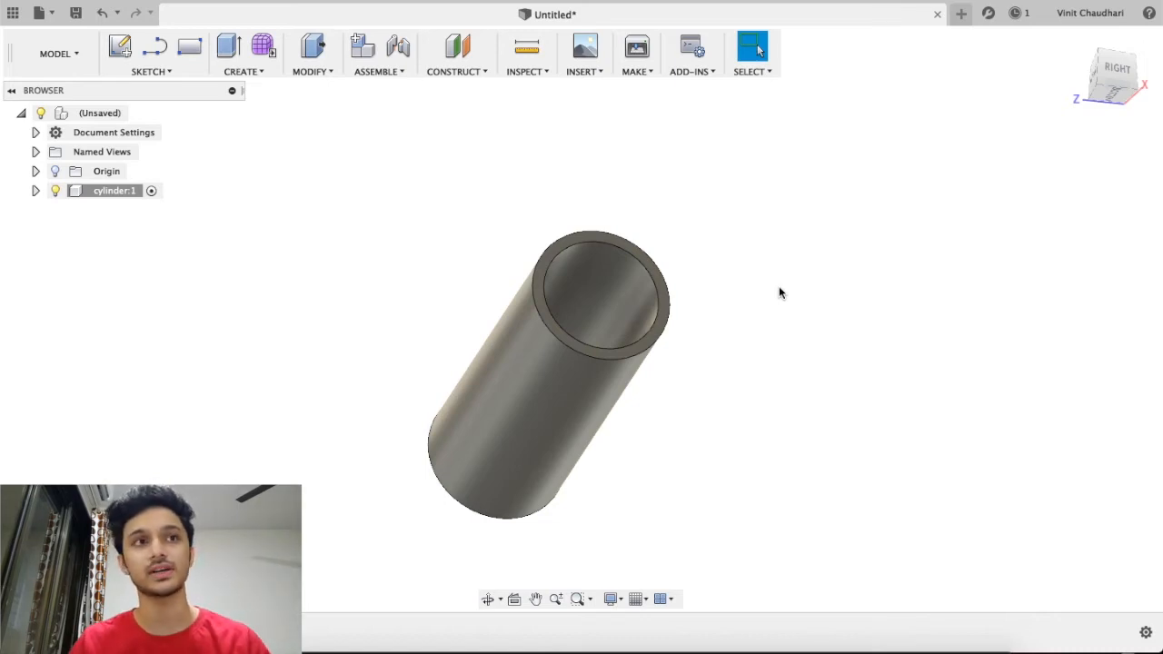
pyautogui.click(119, 45)
pyautogui.moveTo(429, 403)
pyautogui.keyDown('shift'); pyautogui.mouseDown(button='middle')
pyautogui.moveTo(454, 389)
pyautogui.moveTo(431, 412)
pyautogui.moveTo(459, 404)
pyautogui.mouseUp(button='middle'); pyautogui.keyUp('shift')
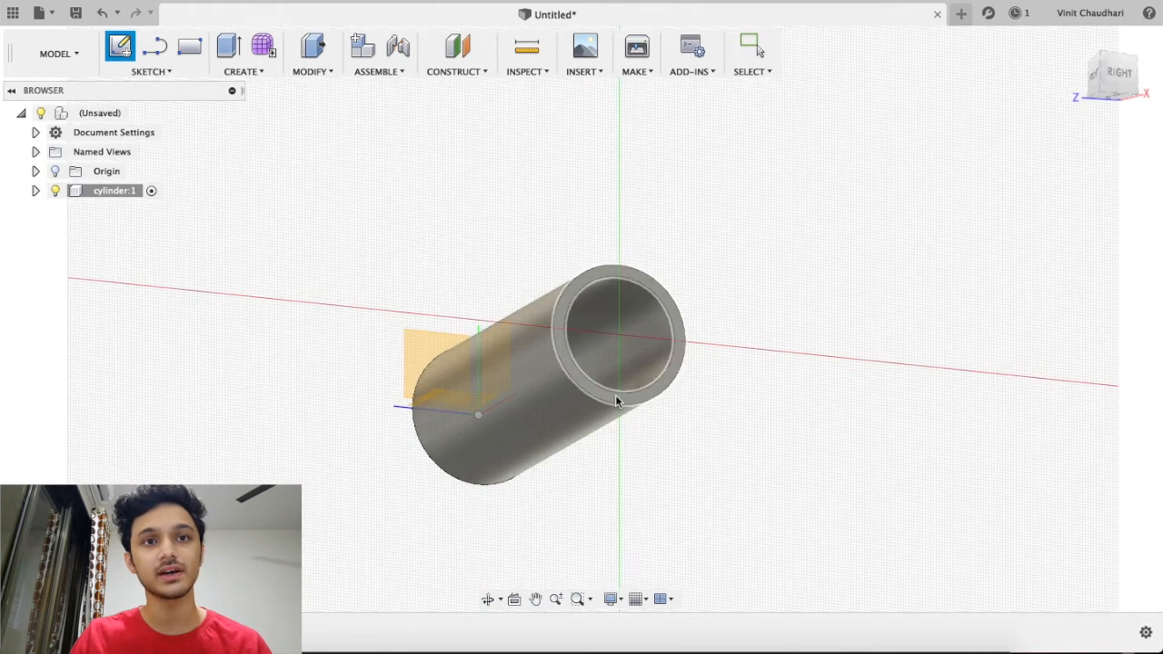
pyautogui.click(617, 399)
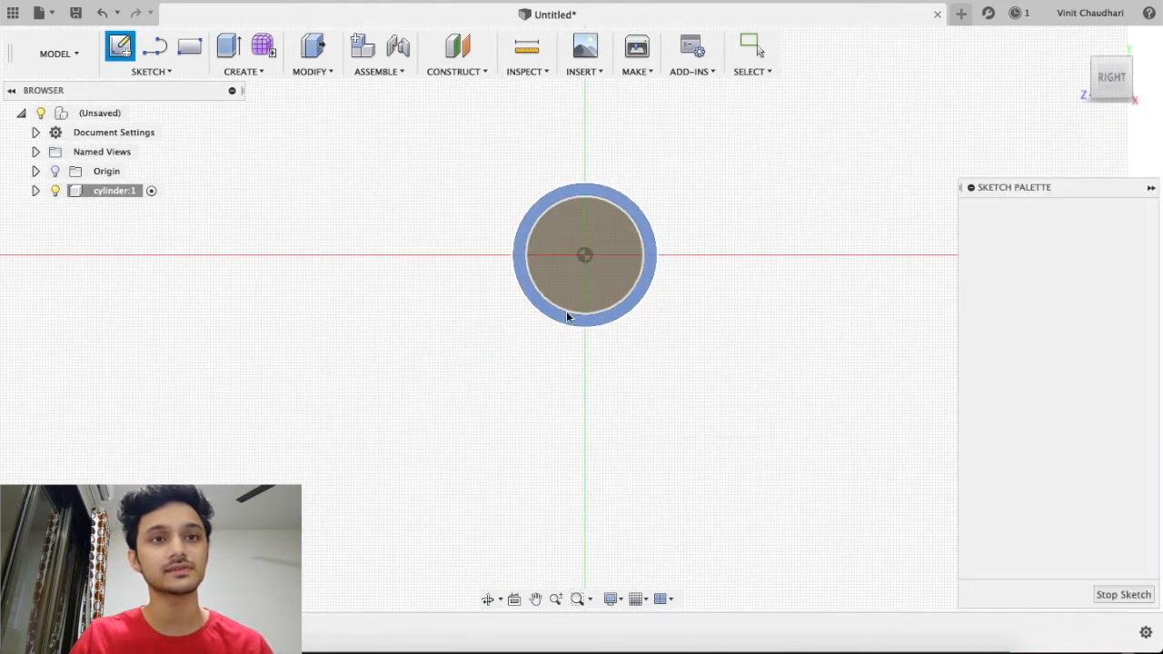
pyautogui.click(586, 255)
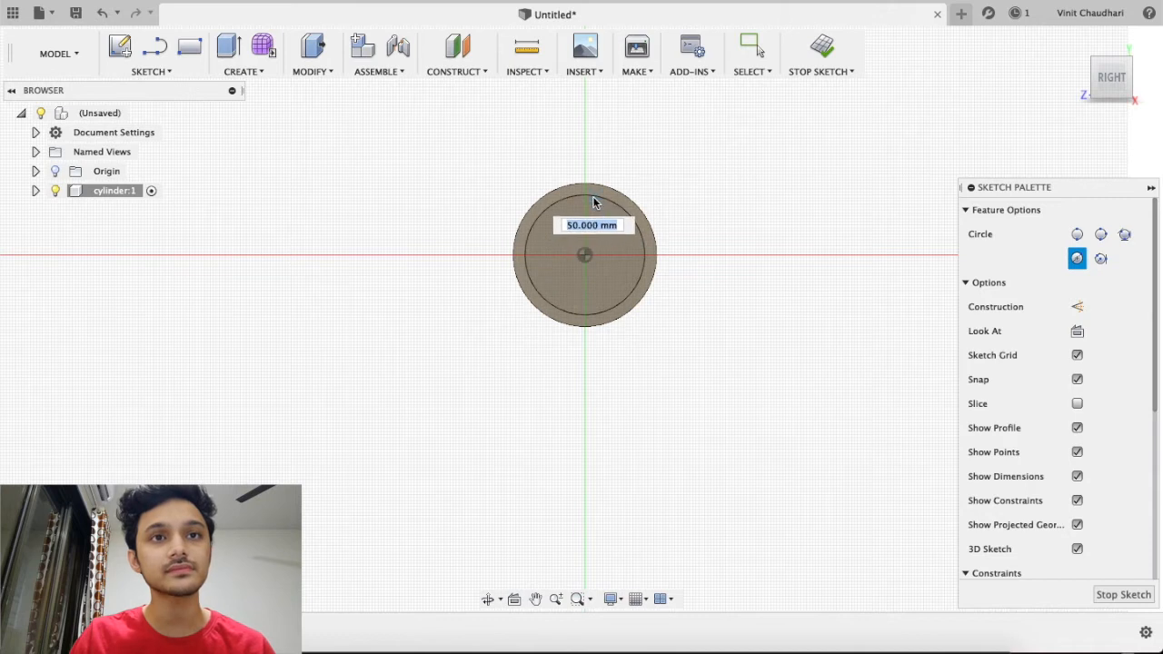
pyautogui.click(592, 199)
# Extrude the 50 mm circle 120 mm outward from the open end as a new component
pyautogui.keyDown('shift'); pyautogui.moveTo(672, 205); pyautogui.dragTo(773, 239, button='middle'); pyautogui.keyUp('shift')
pyautogui.scroll(5, 769, 233)
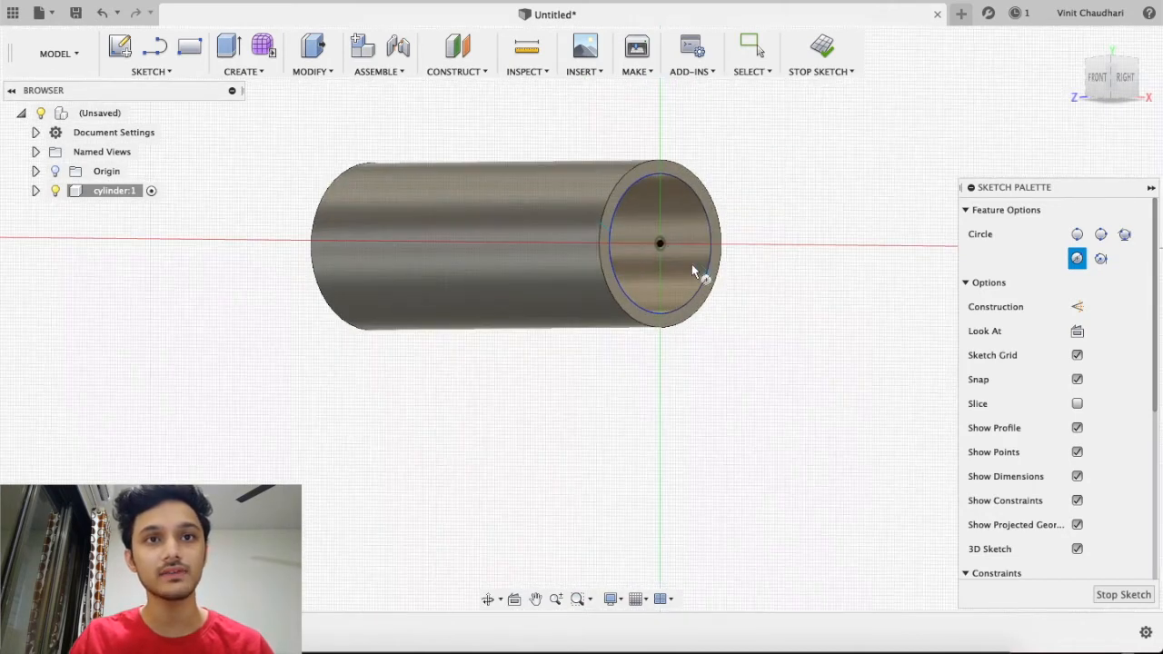
pyautogui.click(228, 45)
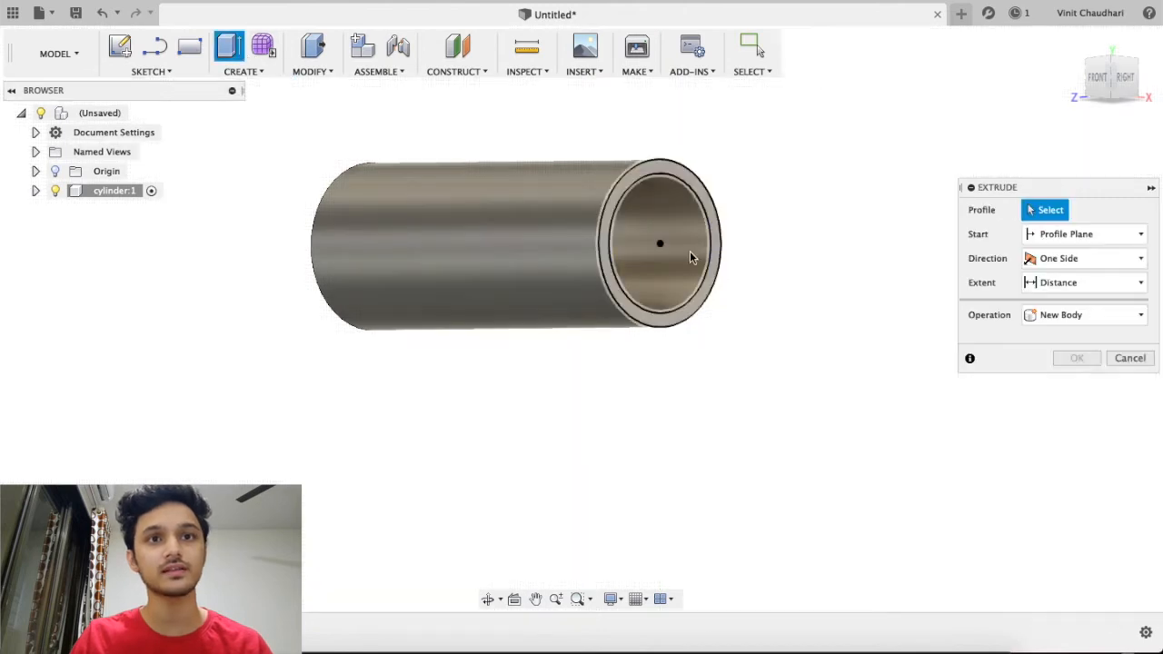
pyautogui.click(653, 259)
pyautogui.moveTo(664, 242); pyautogui.dragTo(901, 241)
pyautogui.moveTo(787, 376); pyautogui.dragTo(644, 390, button='middle')
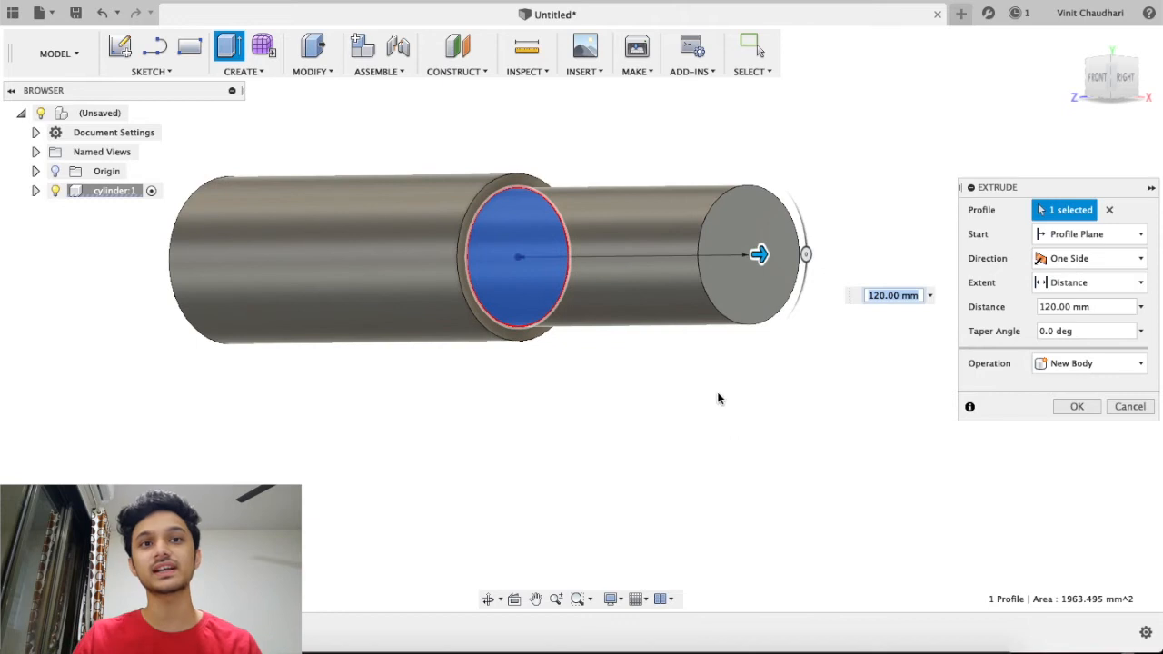
pyautogui.click(1103, 363)
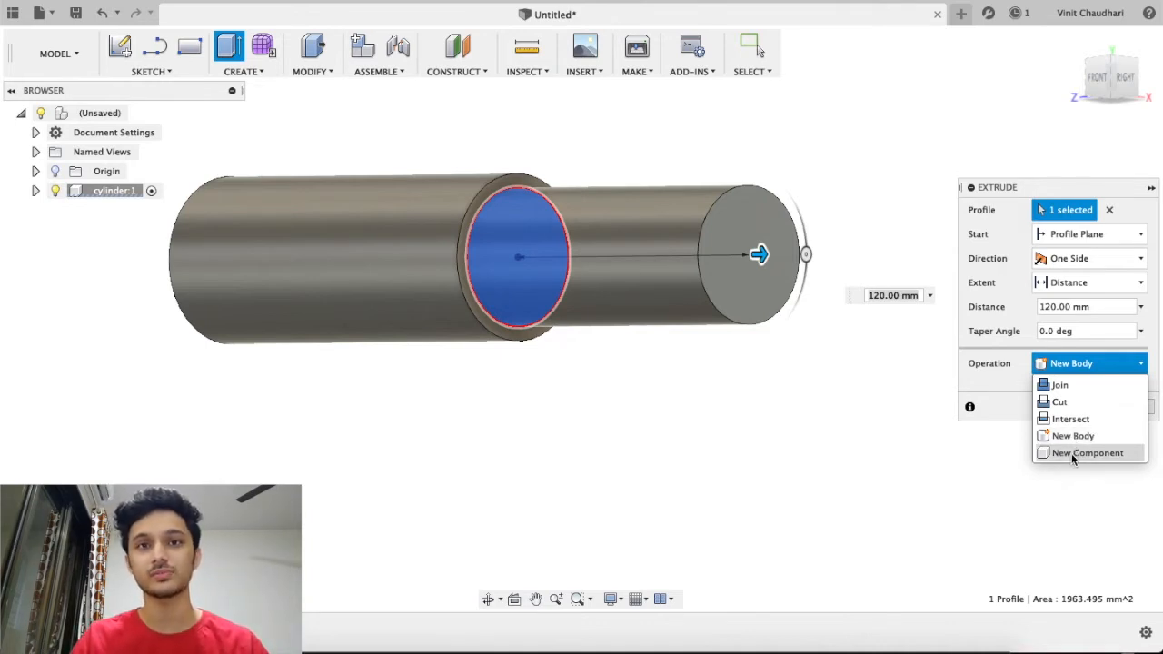
pyautogui.click(1071, 454)
pyautogui.click(1077, 407)
# Expand the cylinder component in the model tree to examine its contents, and inspect the two-part model from several angles
pyautogui.scroll(-4, 805, 360)
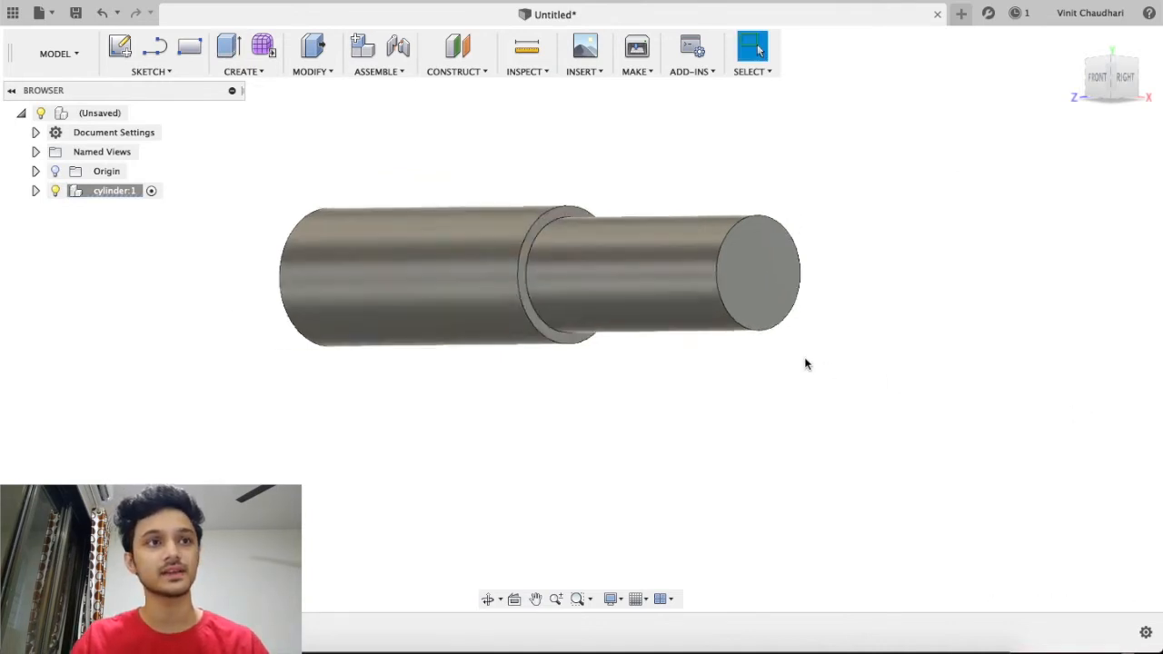
pyautogui.keyDown('shift'); pyautogui.moveTo(804, 359); pyautogui.dragTo(819, 367, button='middle'); pyautogui.keyUp('shift')
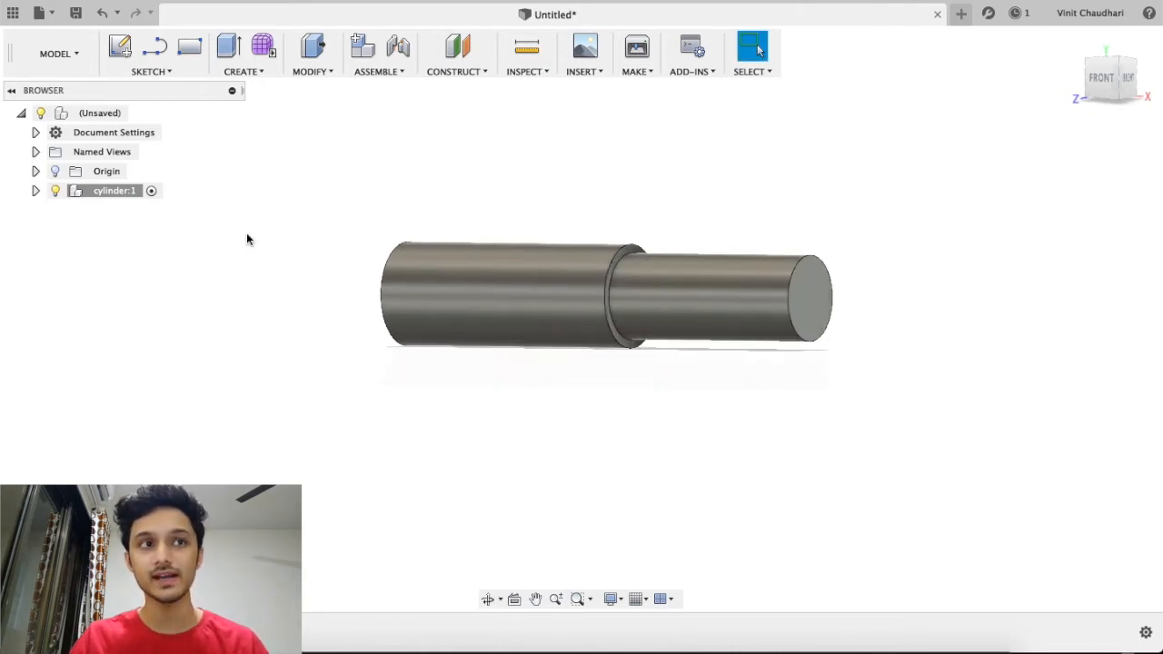
pyautogui.click(35, 191)
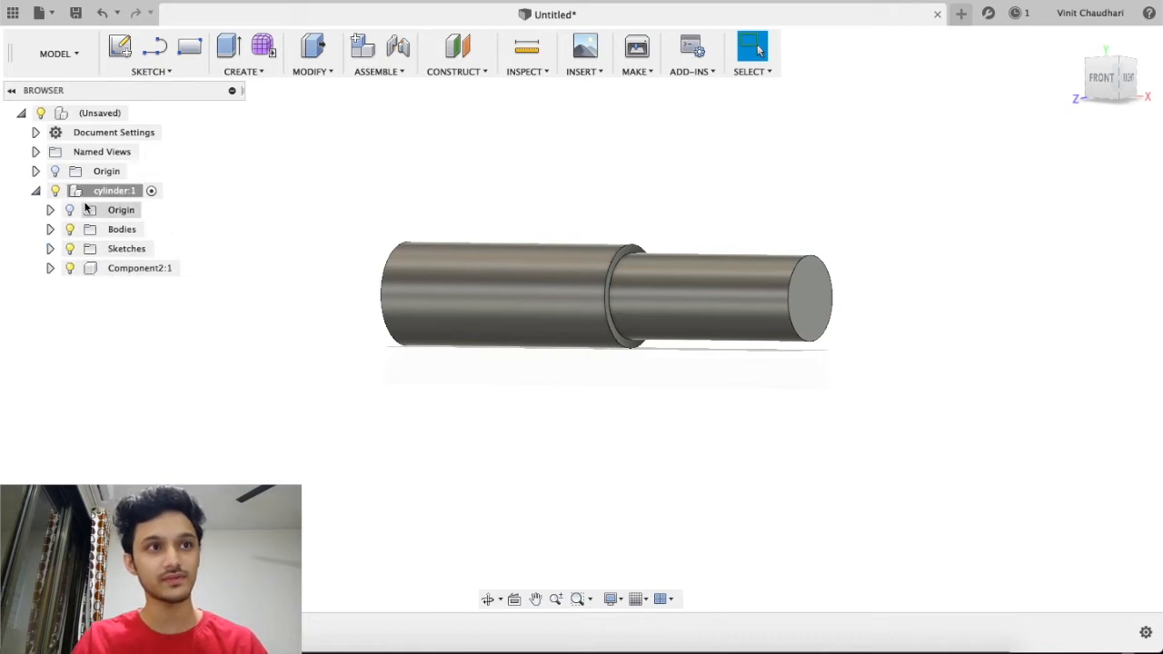
pyautogui.click(35, 190)
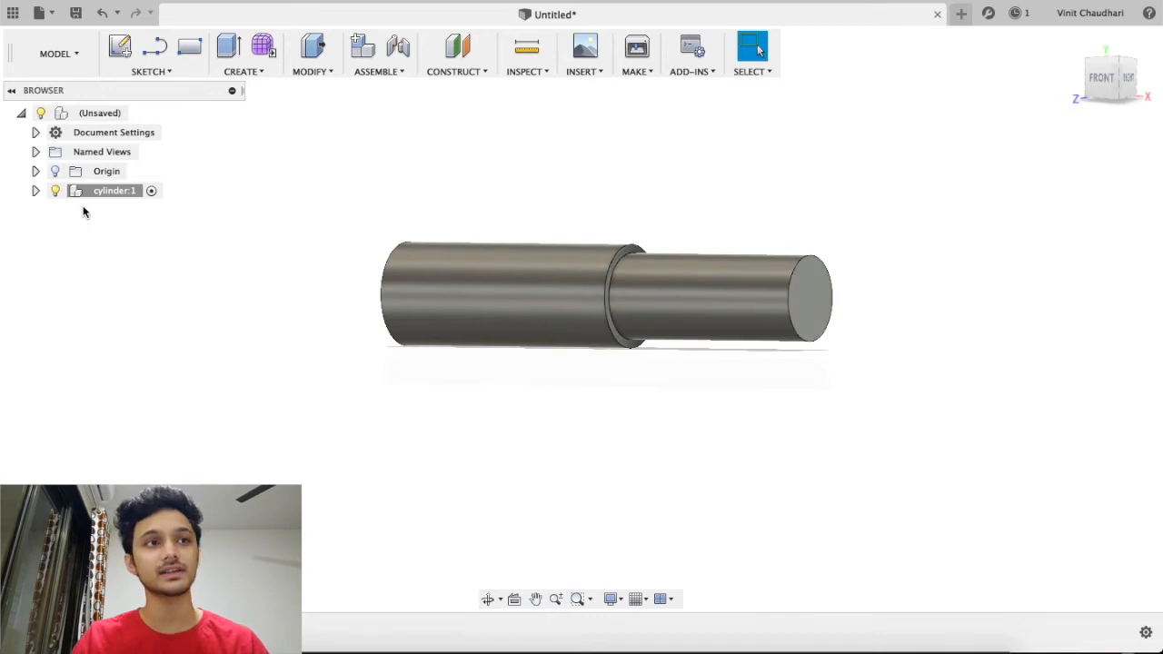
pyautogui.click(376, 71)
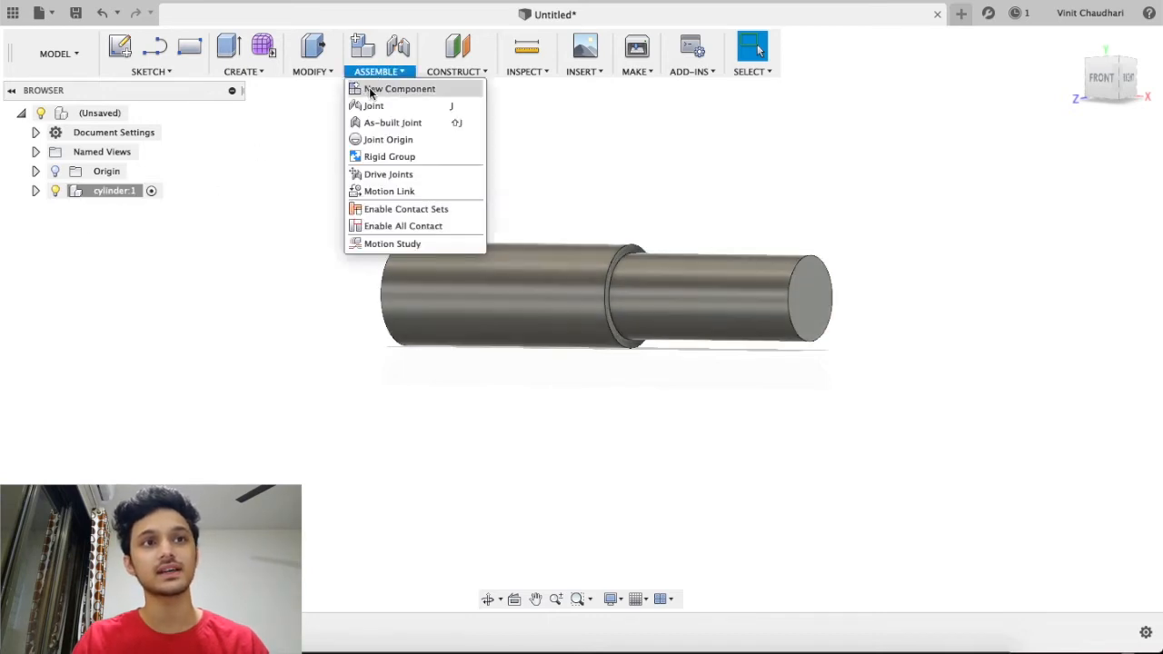
pyautogui.click(402, 71)
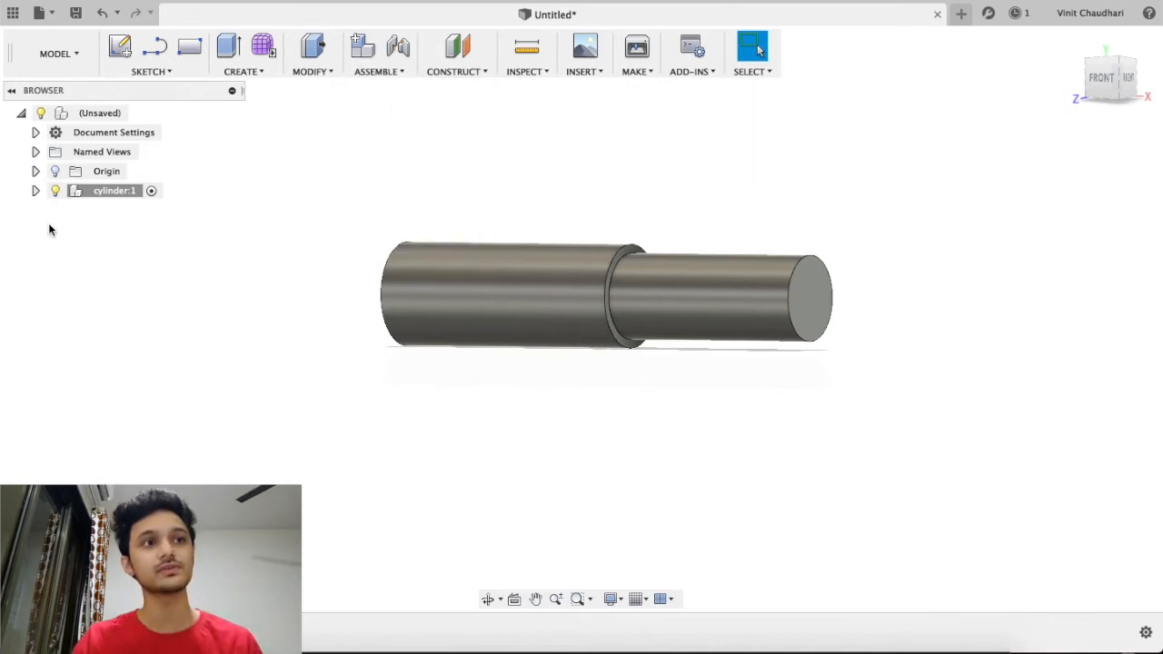
pyautogui.click(35, 190)
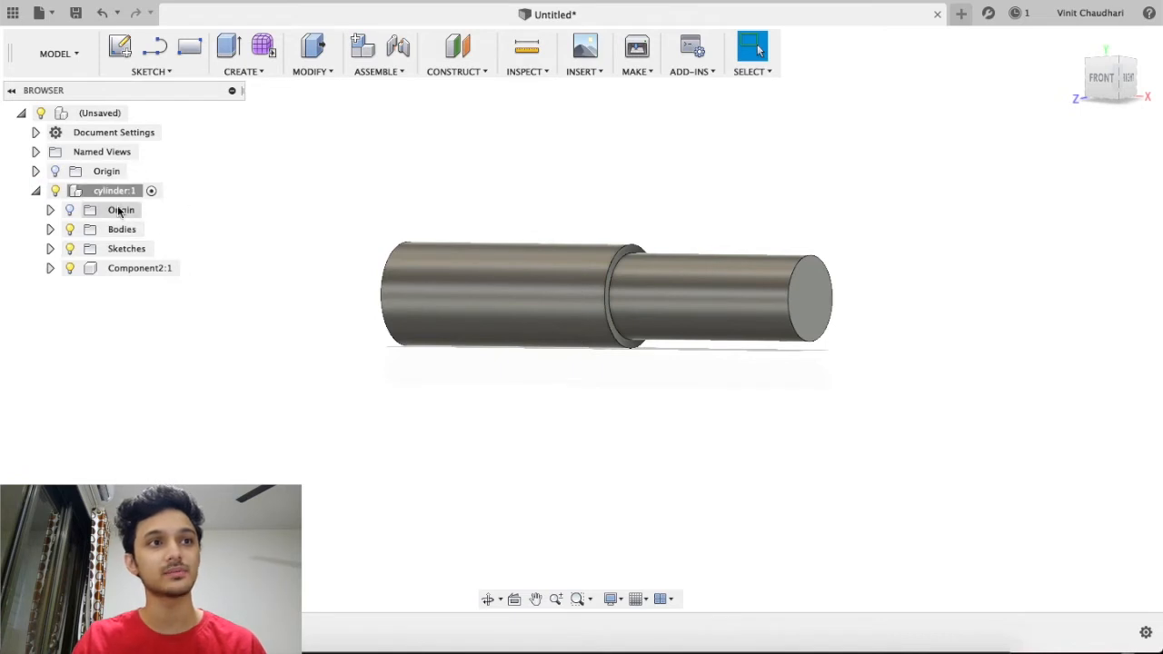
pyautogui.keyDown('shift'); pyautogui.moveTo(718, 374); pyautogui.dragTo(662, 459, button='middle'); pyautogui.keyUp('shift')
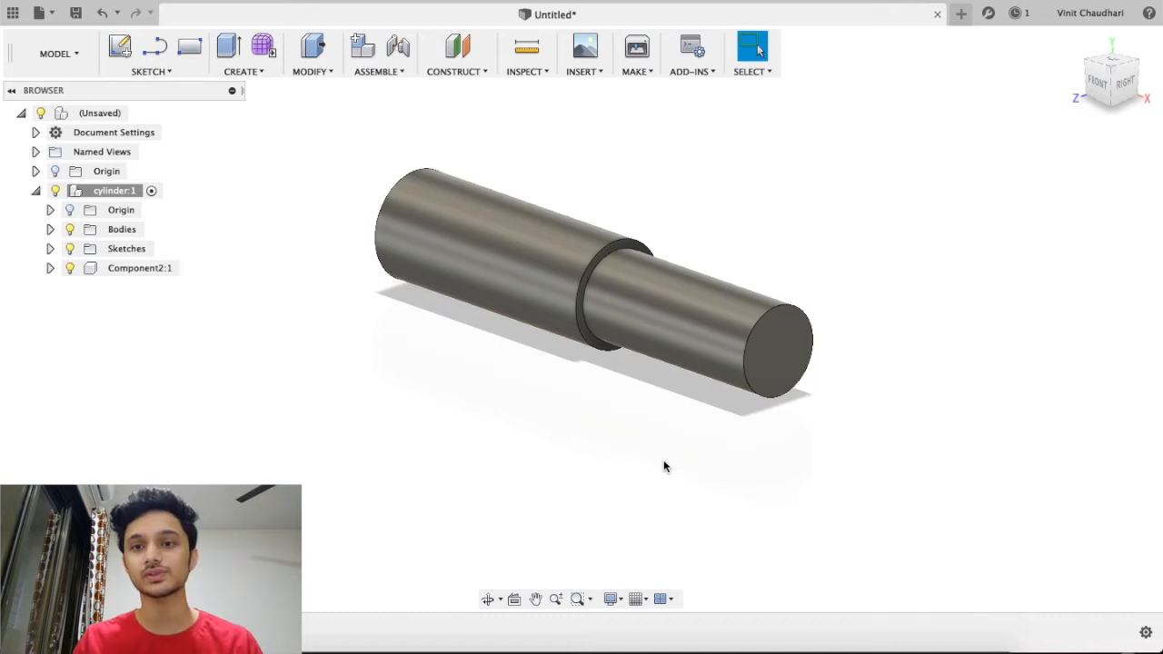
pyautogui.keyDown('shift'); pyautogui.moveTo(657, 442); pyautogui.dragTo(748, 339, button='middle'); pyautogui.keyUp('shift')
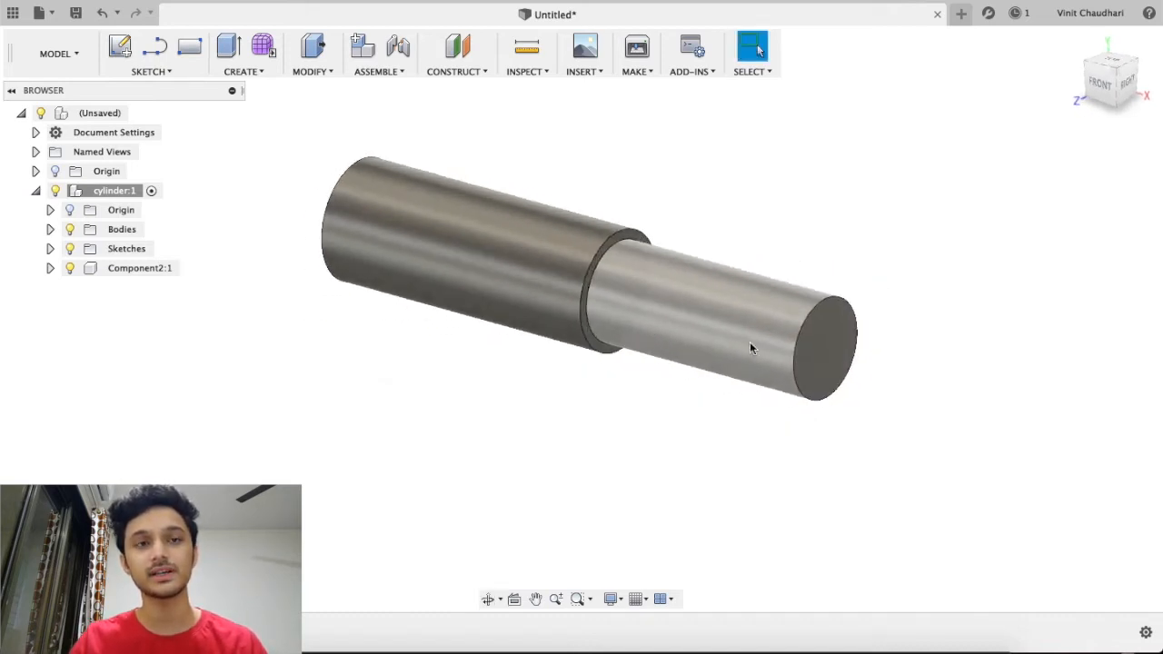
pyautogui.scroll(3, 720, 321)
pyautogui.click(697, 299)
pyautogui.rightClick(697, 299)
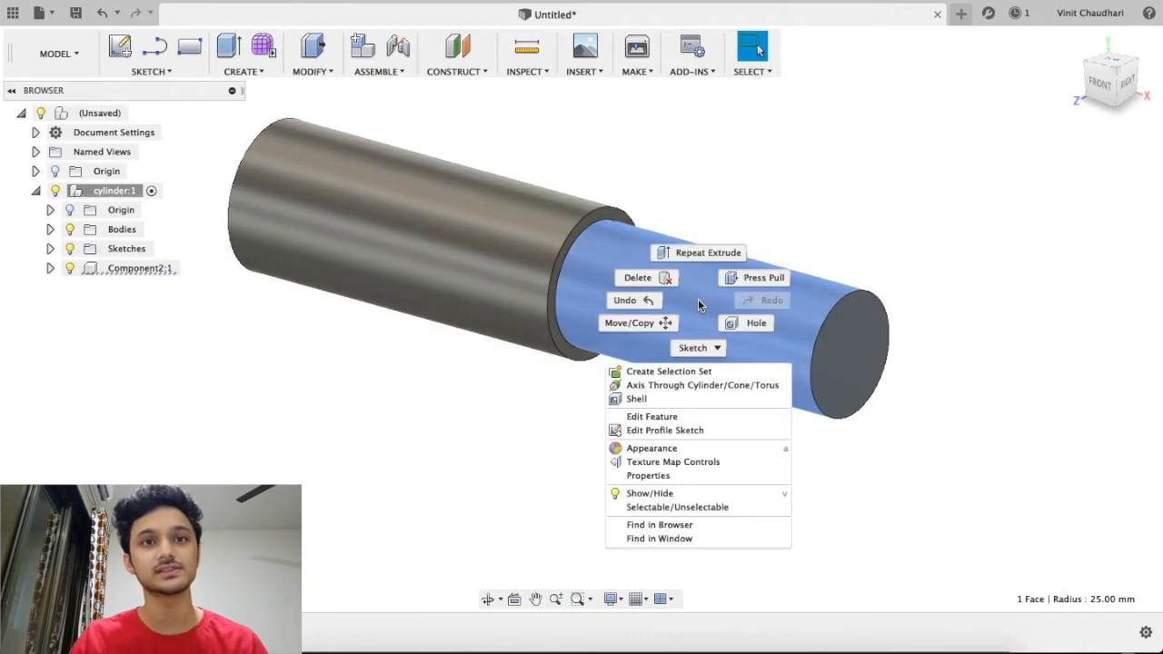
pyautogui.click(636, 322)
pyautogui.moveTo(572, 330)
pyautogui.mouseDown()
pyautogui.moveTo(615, 231)
pyautogui.moveTo(595, 312)
pyautogui.moveTo(570, 343)
pyautogui.mouseUp()
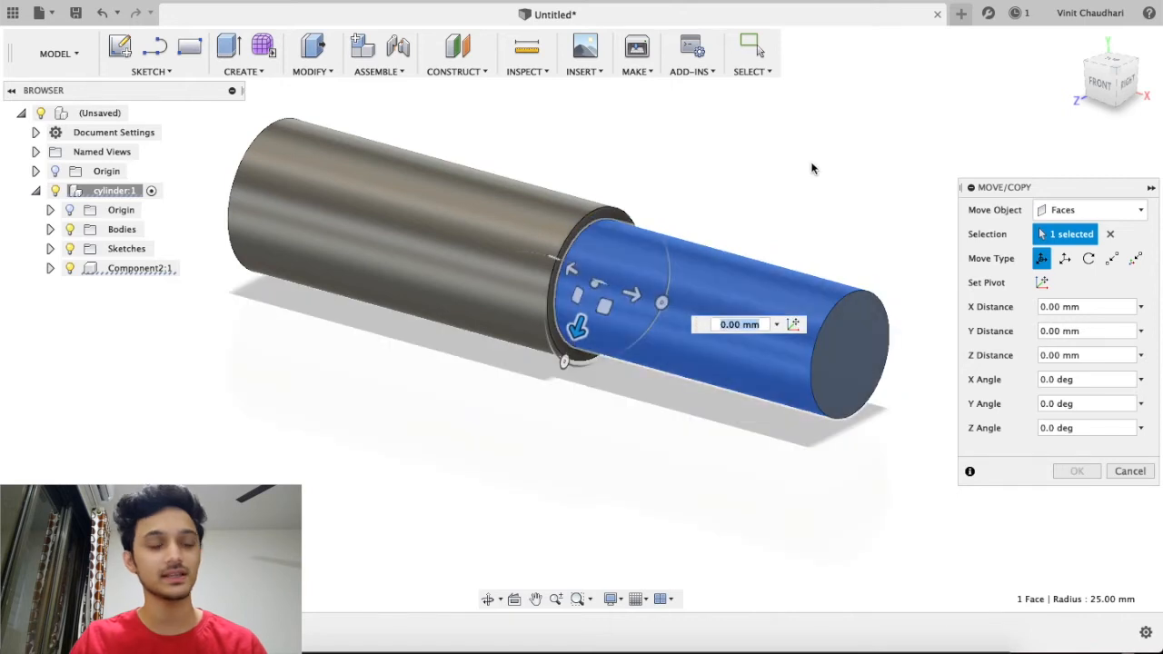
pyautogui.press('Escape')
# Look through the assembly commands, including Joint and As-built Joint, and inspect the cylinder and rod from several angles
pyautogui.keyDown('shift'); pyautogui.moveTo(887, 269); pyautogui.dragTo(722, 205, button='middle'); pyautogui.keyUp('shift')
pyautogui.click(376, 72)
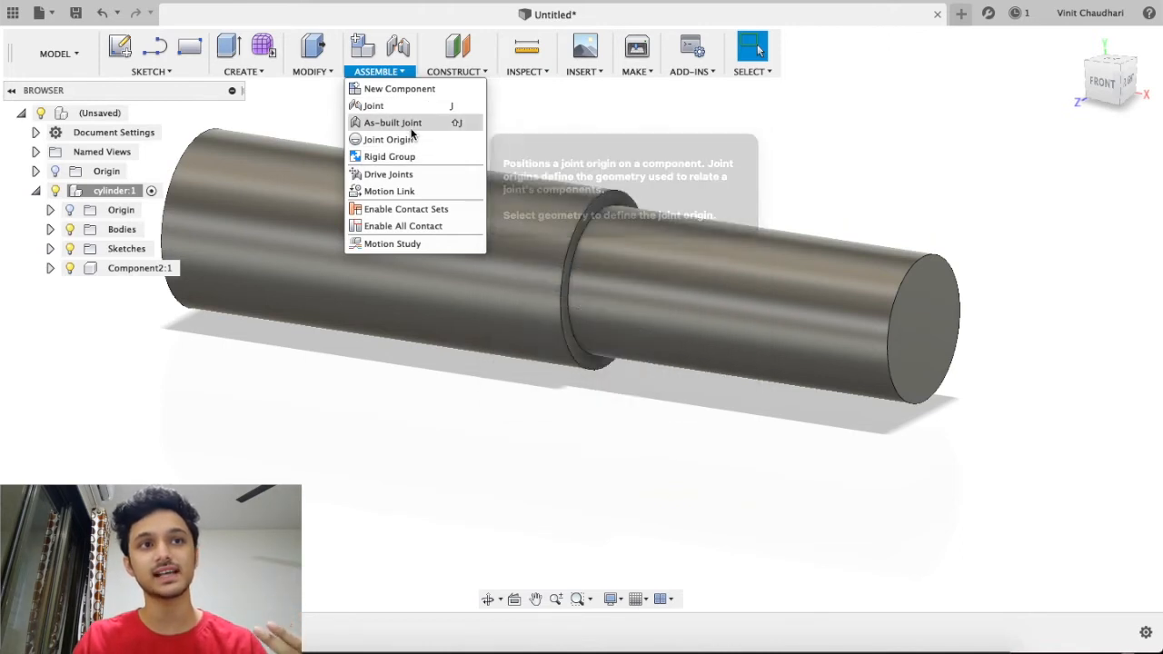
pyautogui.click(843, 134)
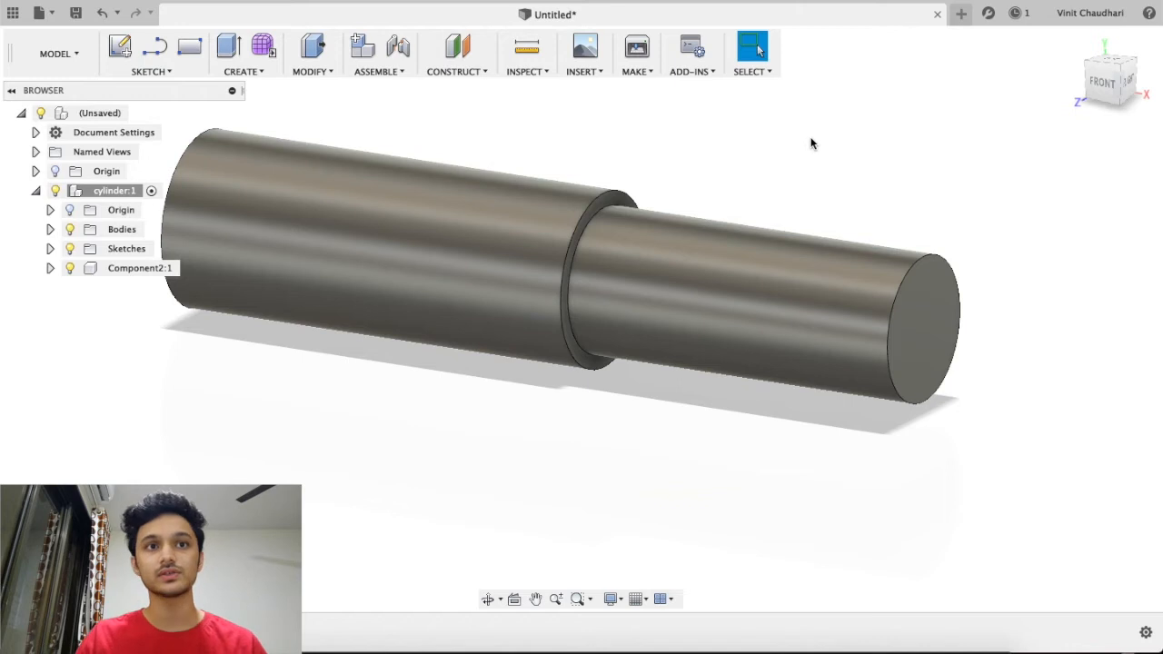
pyautogui.scroll(-5, 763, 197)
pyautogui.scroll(5, 739, 237)
pyautogui.moveTo(740, 227); pyautogui.dragTo(615, 337, button='middle')
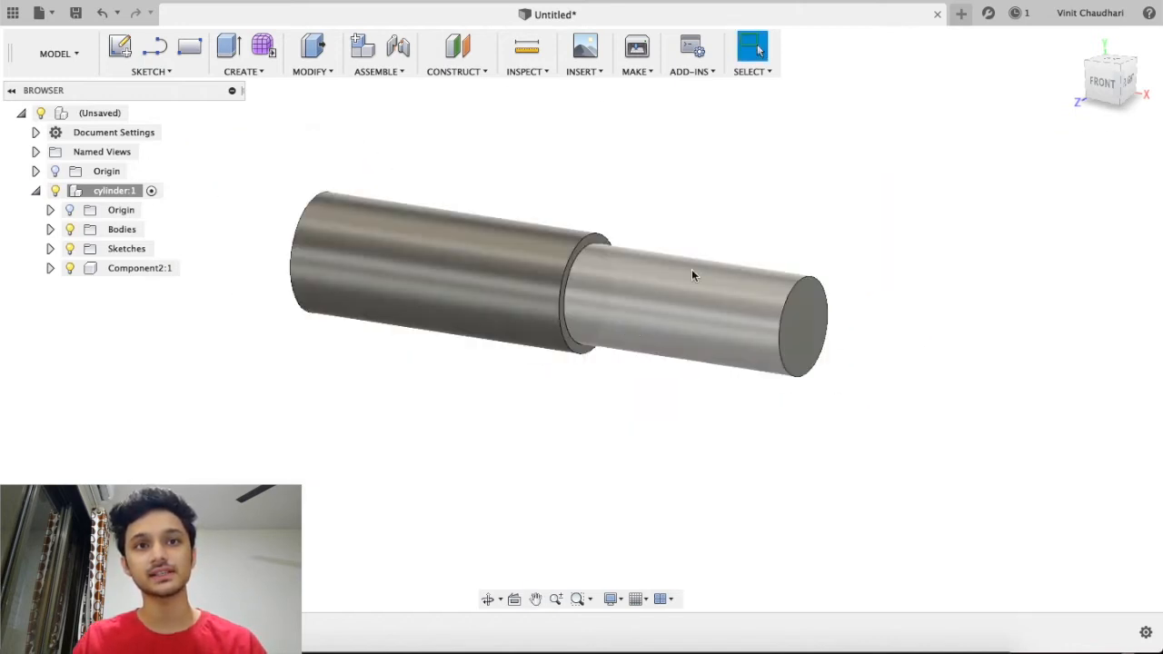
pyautogui.scroll(3, 730, 218)
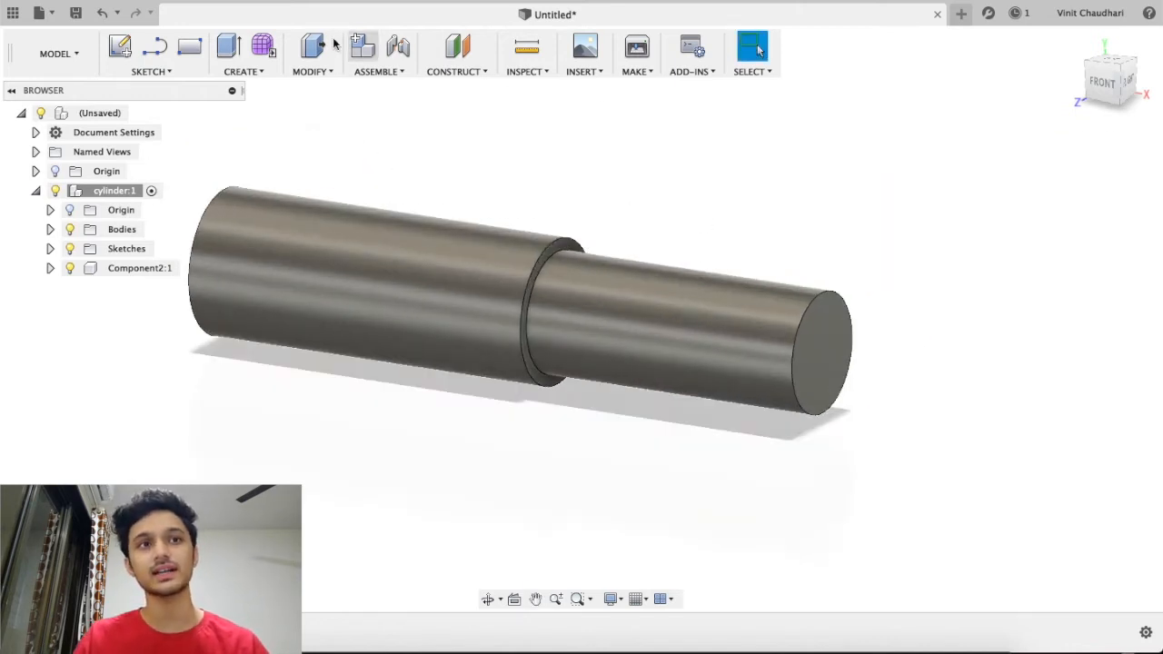
pyautogui.click(379, 72)
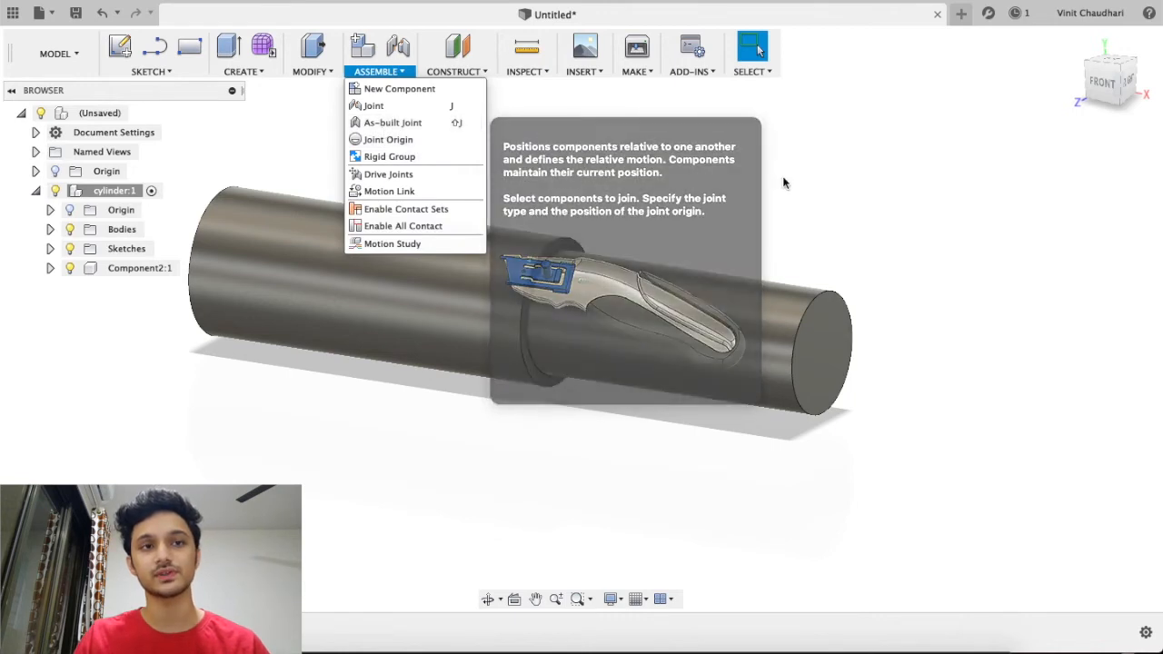
pyautogui.click(815, 191)
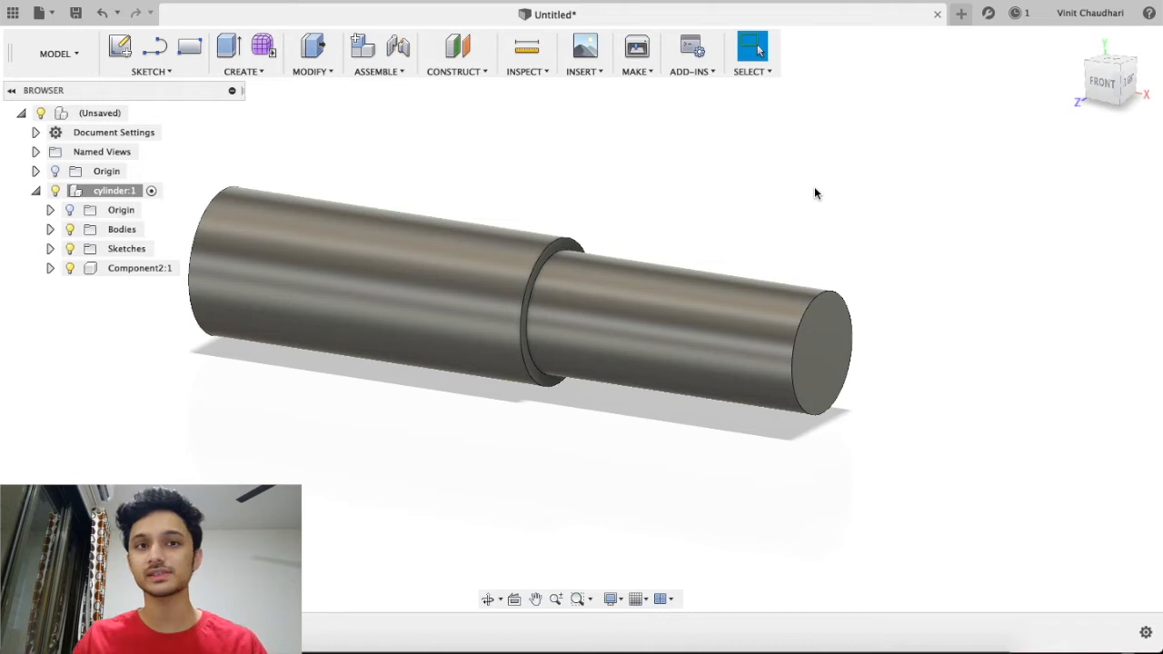
pyautogui.keyDown('shift'); pyautogui.moveTo(695, 340); pyautogui.dragTo(600, 341, button='middle'); pyautogui.keyUp('shift')
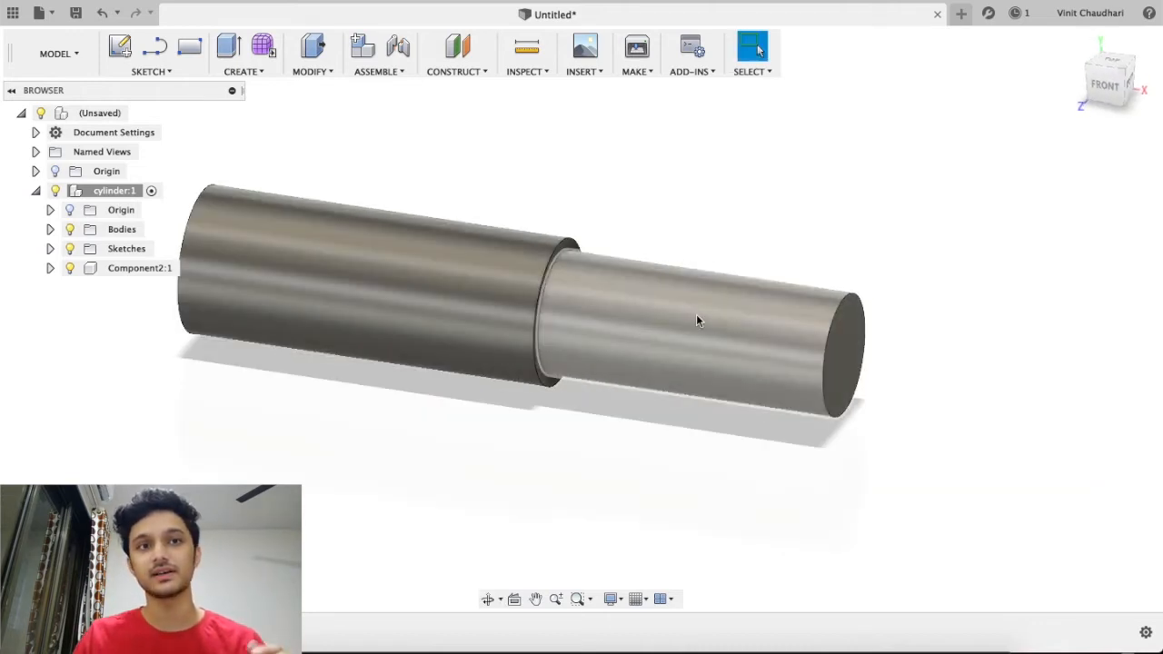
pyautogui.keyDown('shift'); pyautogui.moveTo(755, 262); pyautogui.dragTo(732, 238, button='middle'); pyautogui.keyUp('shift')
pyautogui.scroll(-5, 556, 206)
pyautogui.keyDown('shift'); pyautogui.moveTo(556, 206); pyautogui.dragTo(576, 227, button='middle'); pyautogui.keyUp('shift')
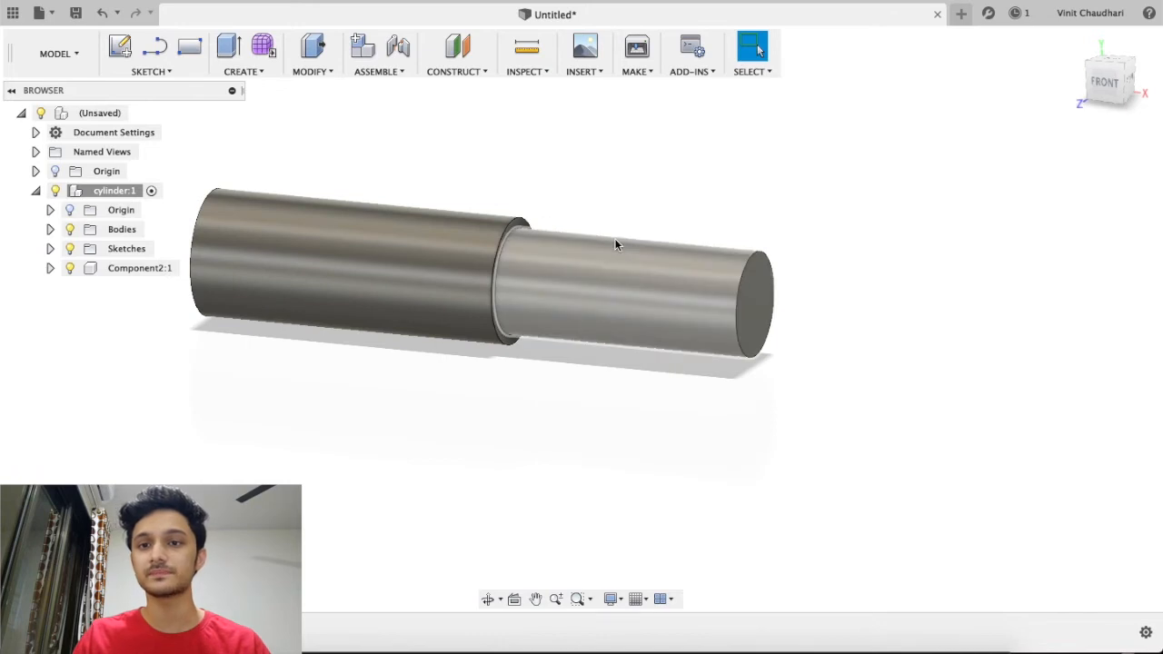
pyautogui.click(378, 71)
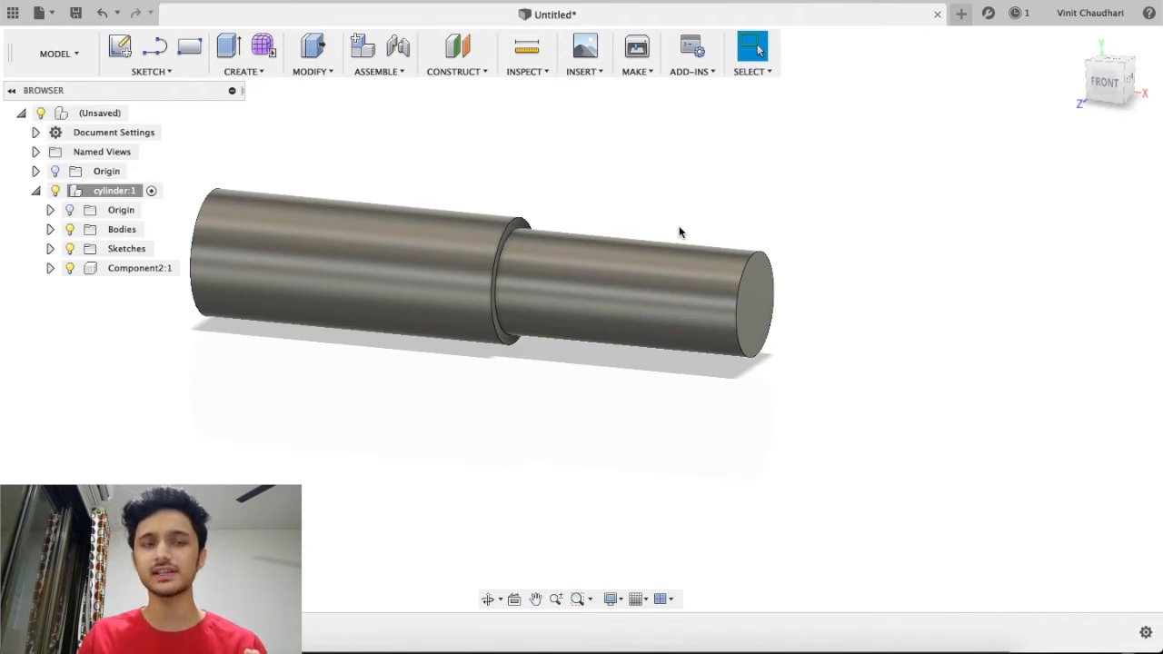
# Move the rod as a body along its axis, well clear of the cylinder's open end
pyautogui.scroll(-2, 707, 140)
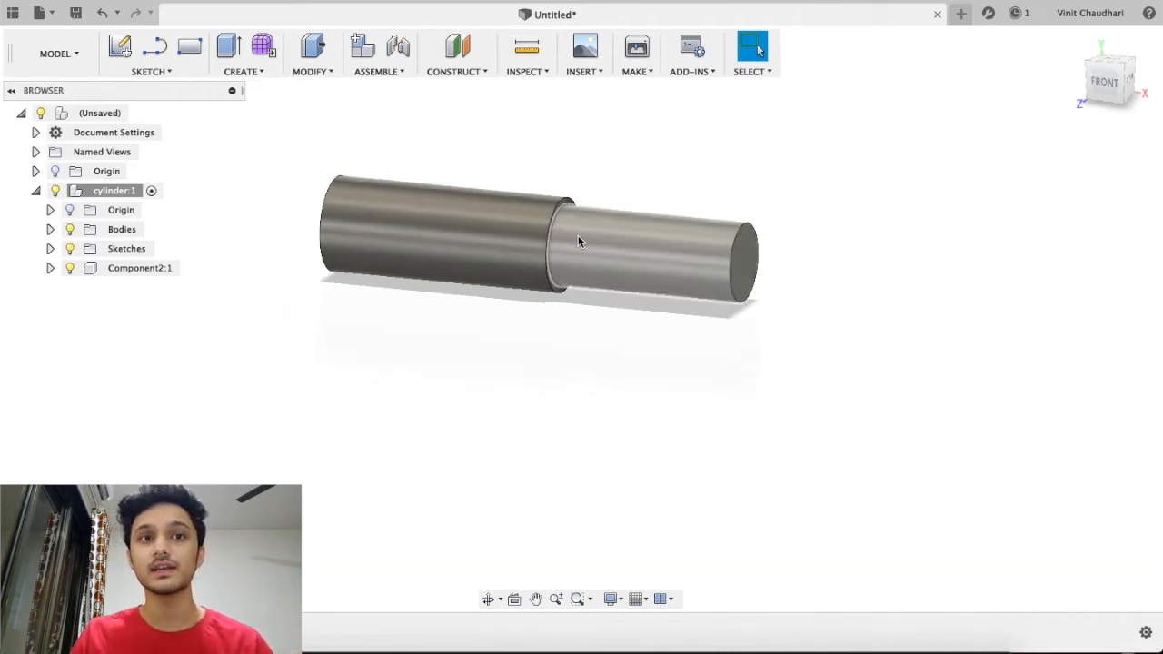
pyautogui.moveTo(577, 235); pyautogui.dragTo(590, 242, button='middle')
pyautogui.click(698, 274)
pyautogui.rightClick(697, 276)
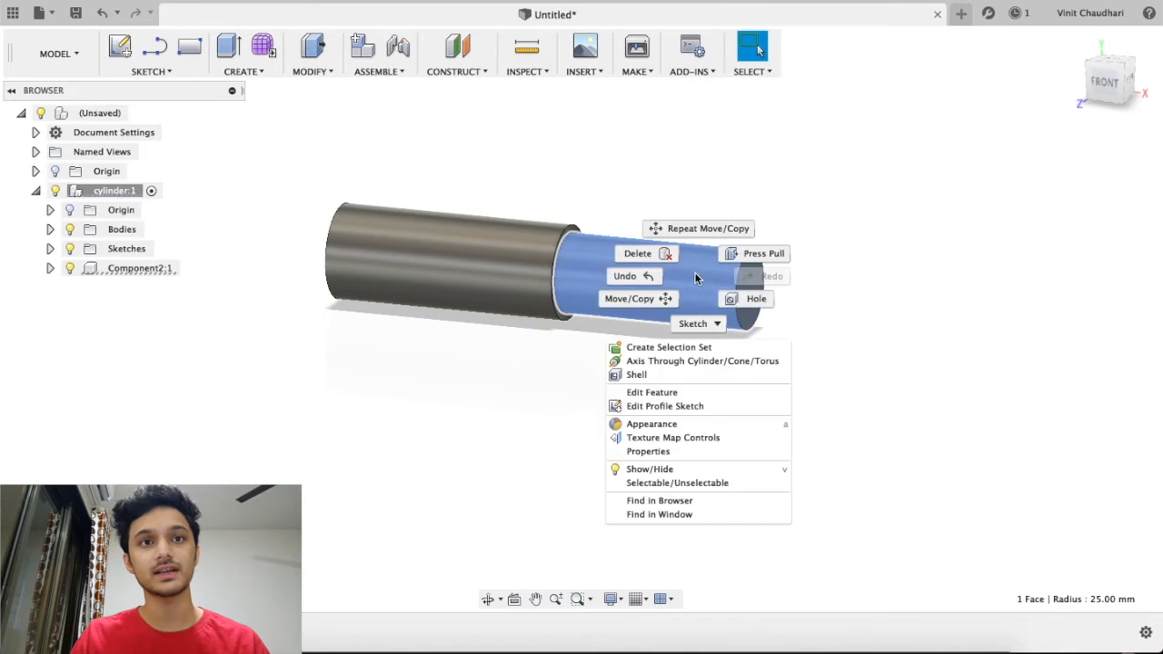
pyautogui.click(660, 265)
pyautogui.moveTo(625, 277); pyautogui.dragTo(942, 307)
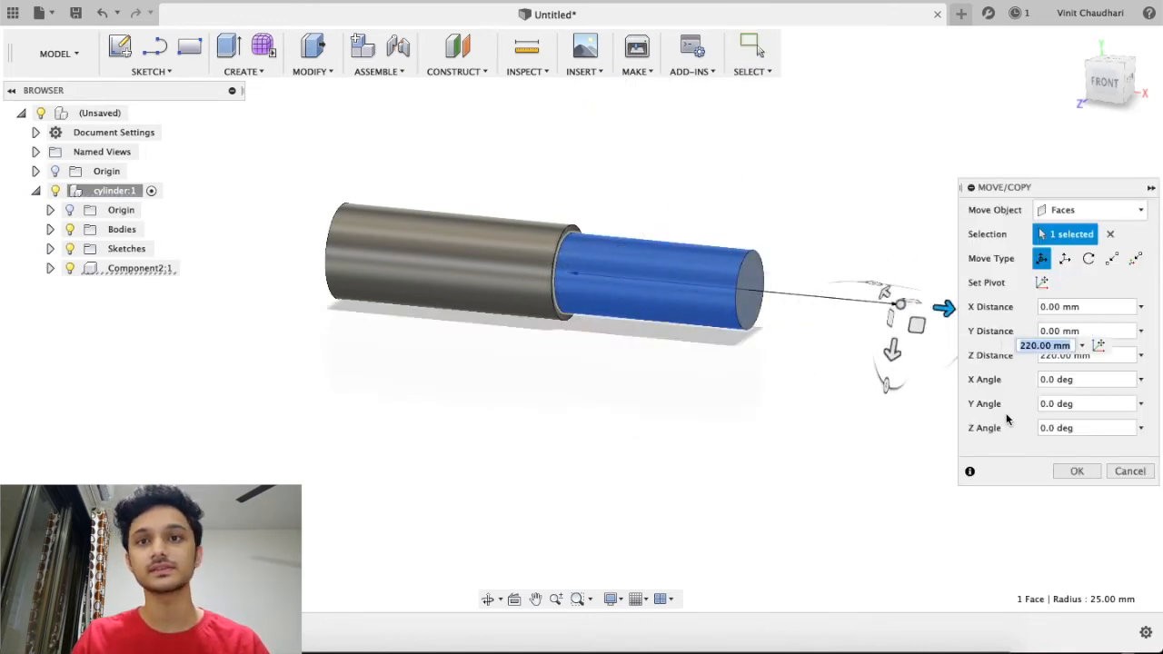
pyautogui.moveTo(1043, 191); pyautogui.dragTo(1004, 110)
pyautogui.click(1053, 129)
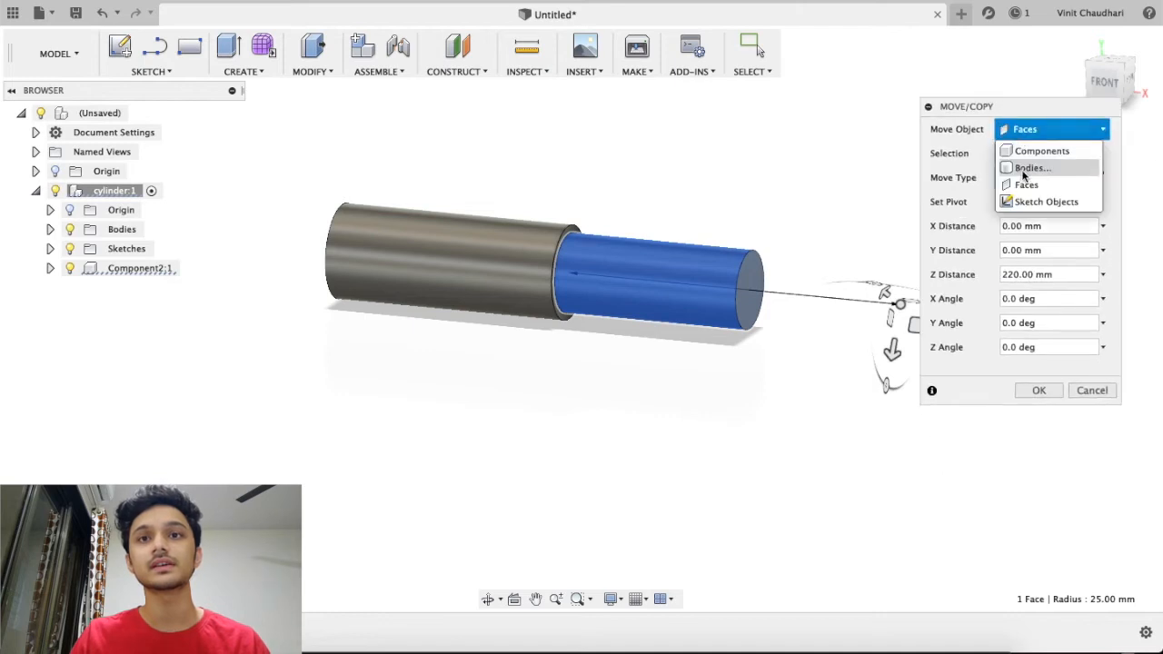
pyautogui.click(1026, 167)
pyautogui.click(636, 290)
pyautogui.moveTo(667, 278); pyautogui.dragTo(1008, 372)
pyautogui.click(1038, 415)
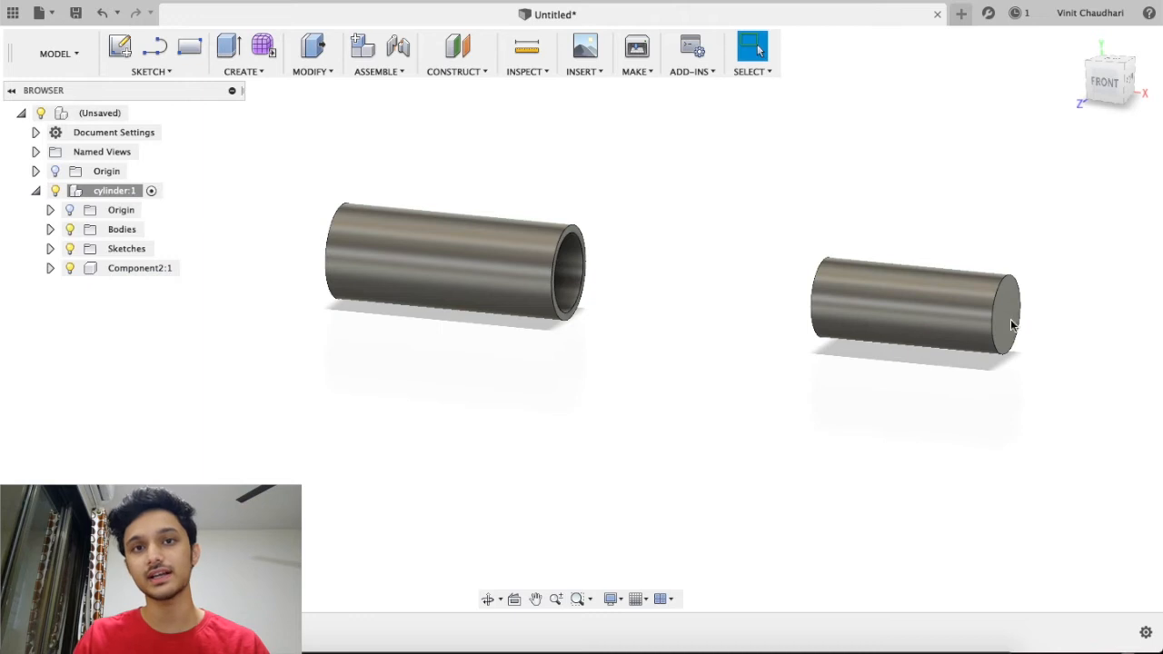
# Start a joint and set its motion type to Slider
pyautogui.keyDown('shift'); pyautogui.moveTo(734, 285); pyautogui.dragTo(493, 187, button='middle'); pyautogui.keyUp('shift')
pyautogui.click(378, 70)
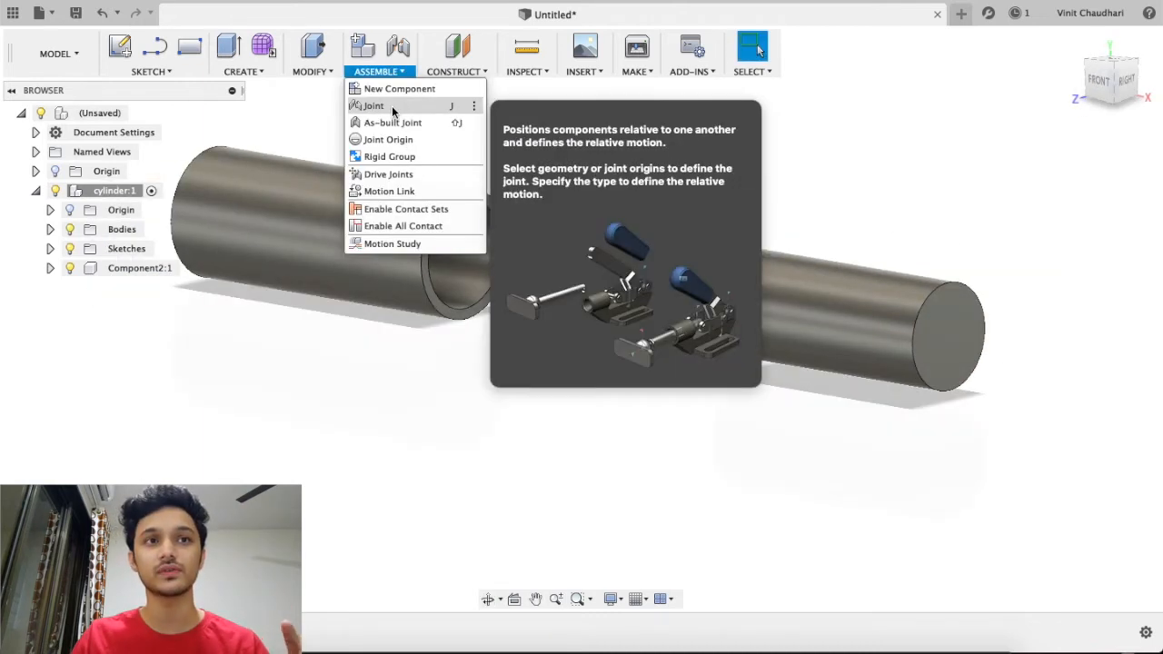
pyautogui.click(852, 155)
pyautogui.click(378, 71)
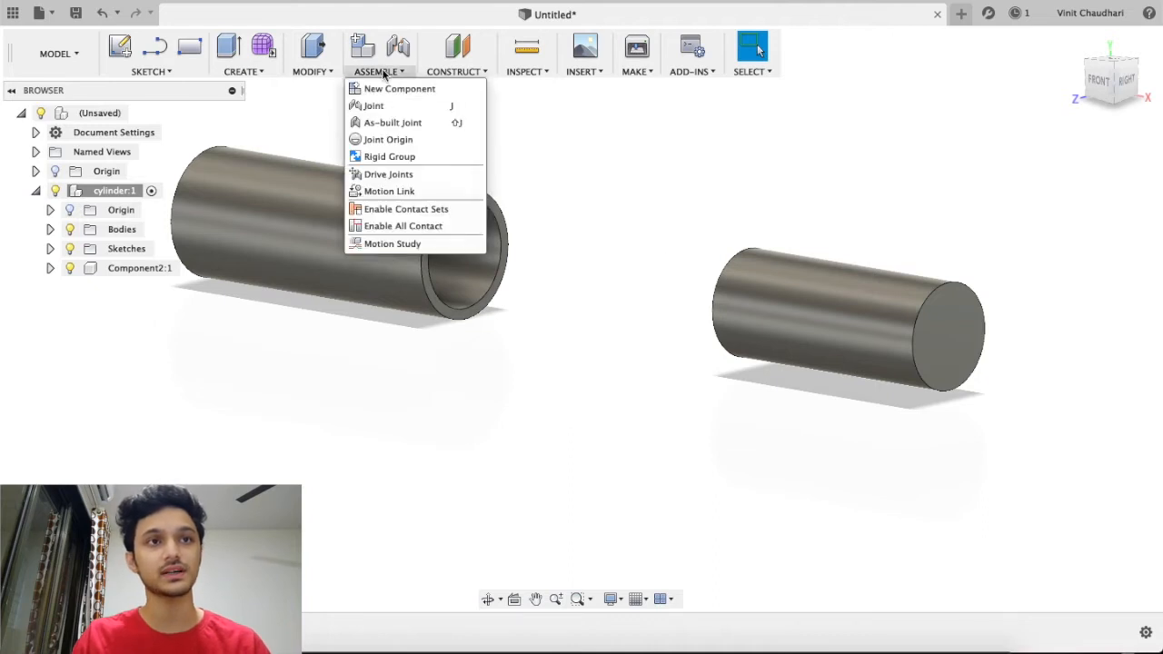
pyautogui.click(374, 103)
pyautogui.keyDown('shift'); pyautogui.moveTo(821, 174); pyautogui.dragTo(907, 169, button='middle'); pyautogui.keyUp('shift')
pyautogui.moveTo(978, 109)
pyautogui.mouseDown()
pyautogui.moveTo(1005, 121)
pyautogui.moveTo(993, 115)
pyautogui.mouseUp()
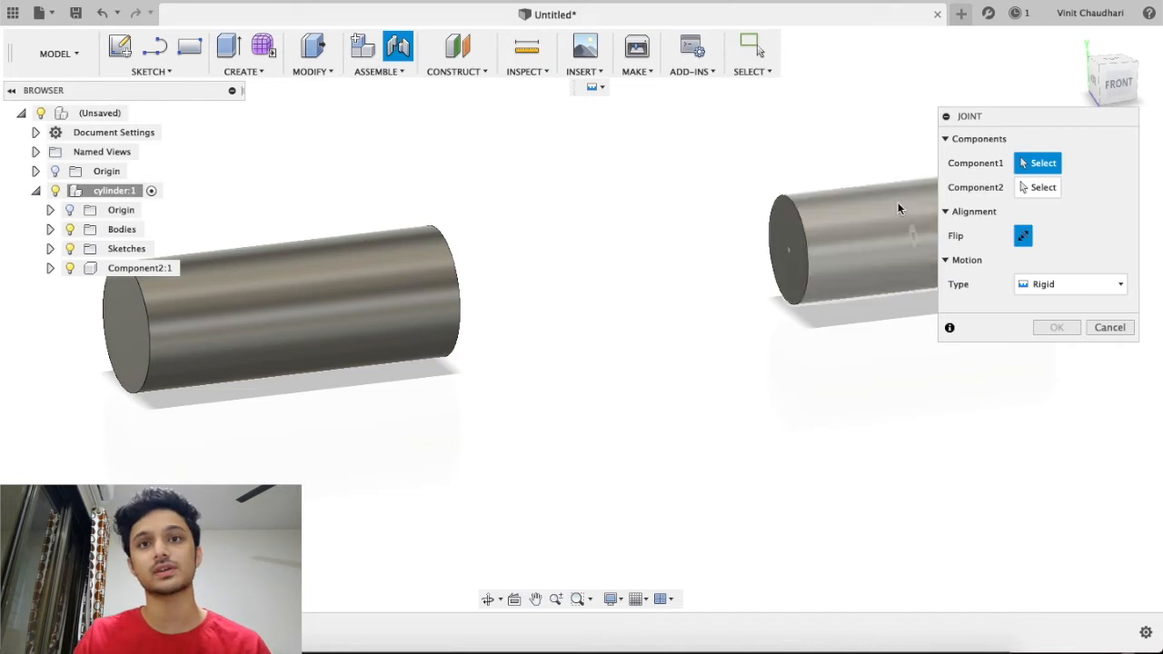
pyautogui.click(1051, 285)
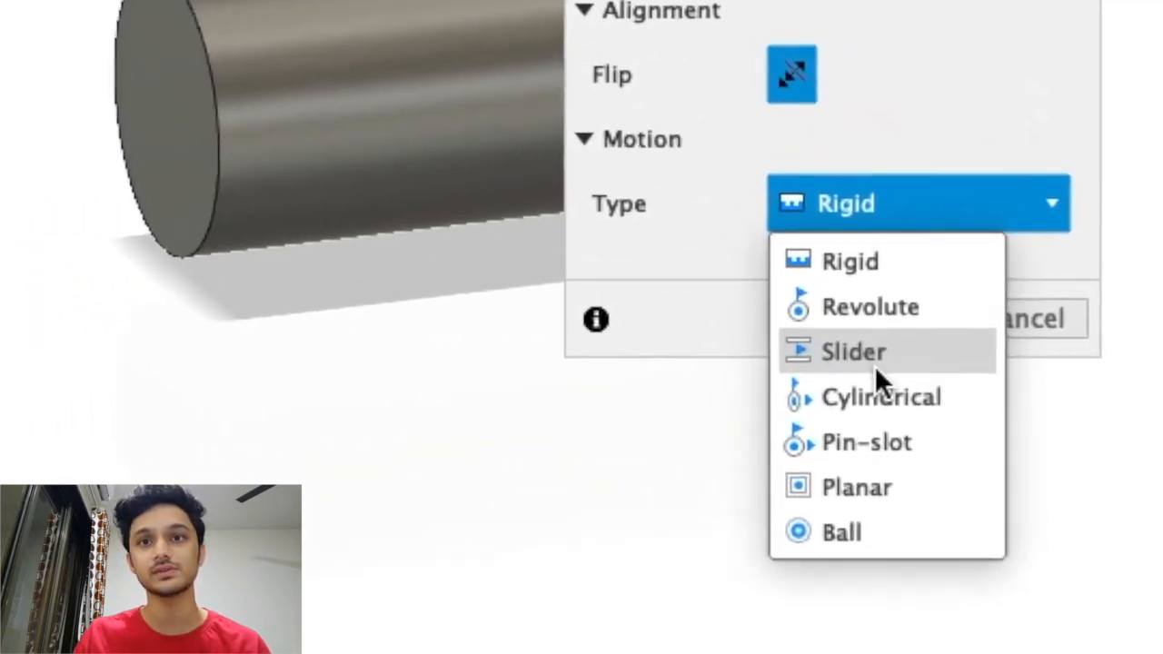
pyautogui.click(798, 354)
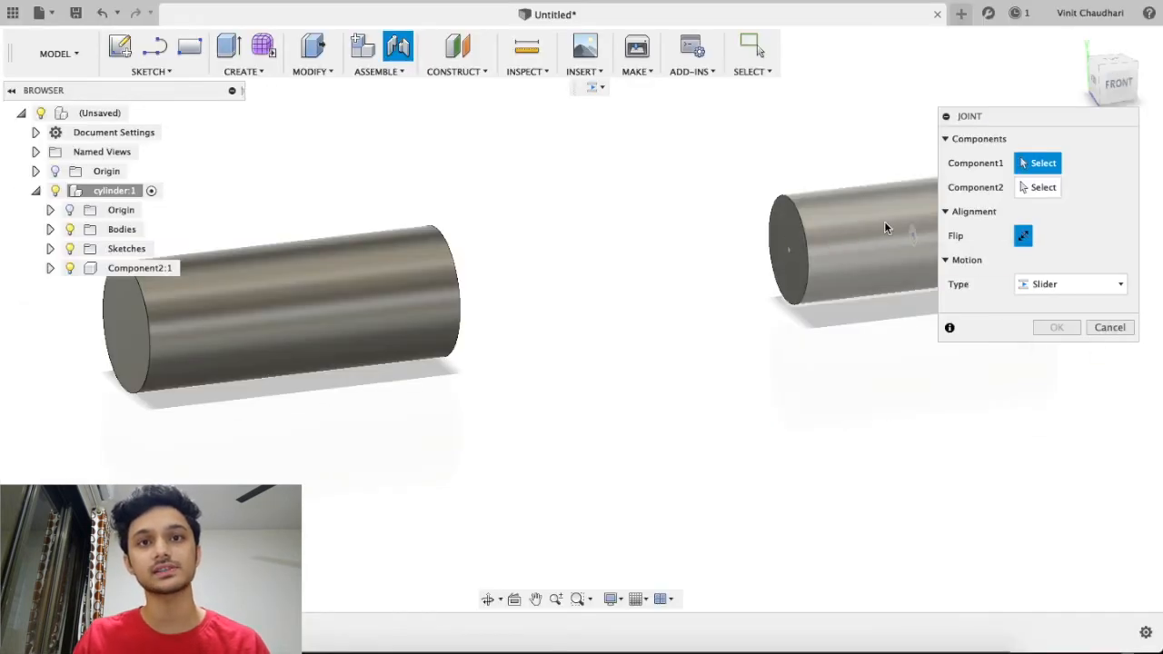
# Set the joint's first origin at the centre of the rod's inner end face and the second at the centre of the cylinder's open bore end
pyautogui.moveTo(823, 234); pyautogui.dragTo(654, 258, button='middle')
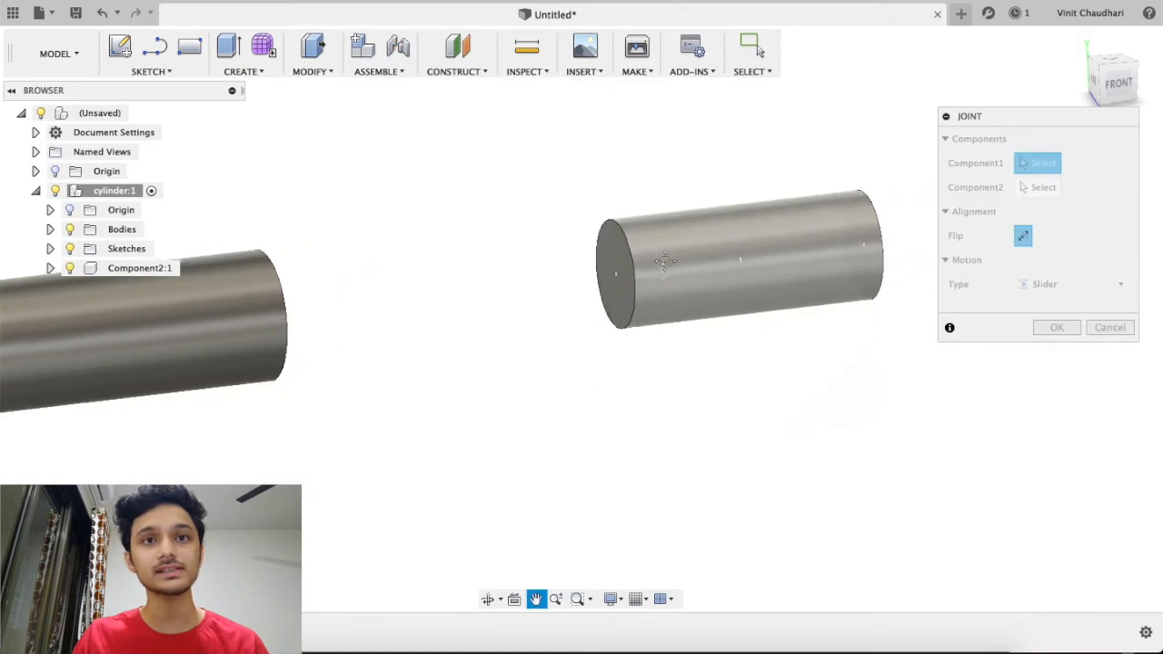
pyautogui.scroll(5, 715, 263)
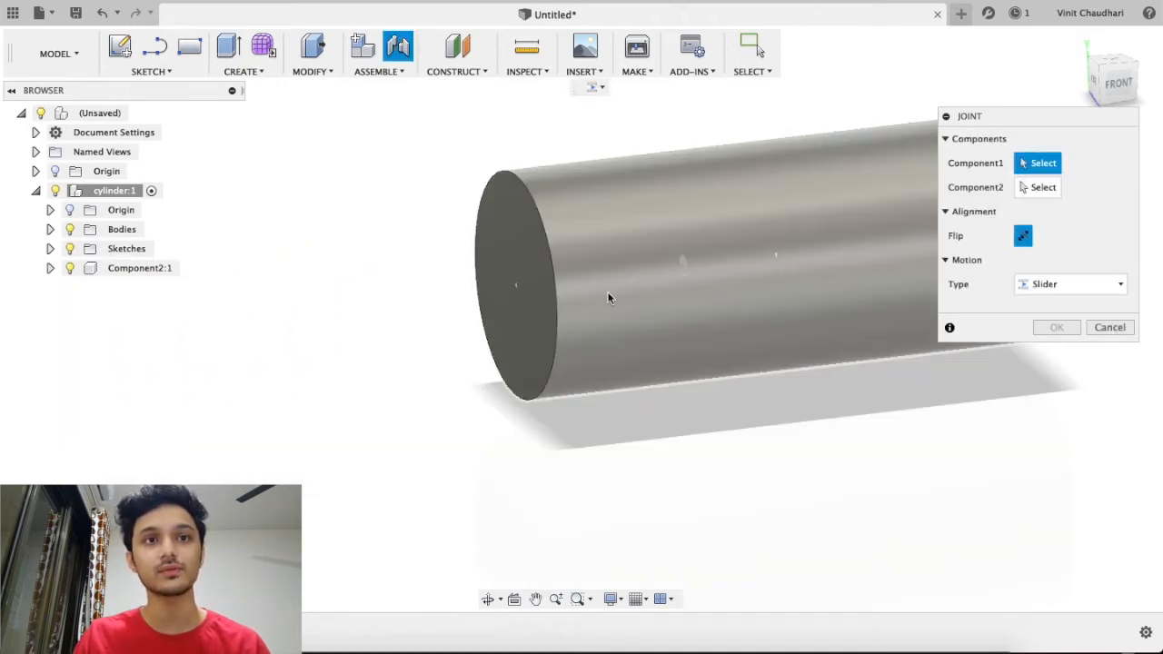
pyautogui.click(516, 287)
pyautogui.scroll(-5, 545, 318)
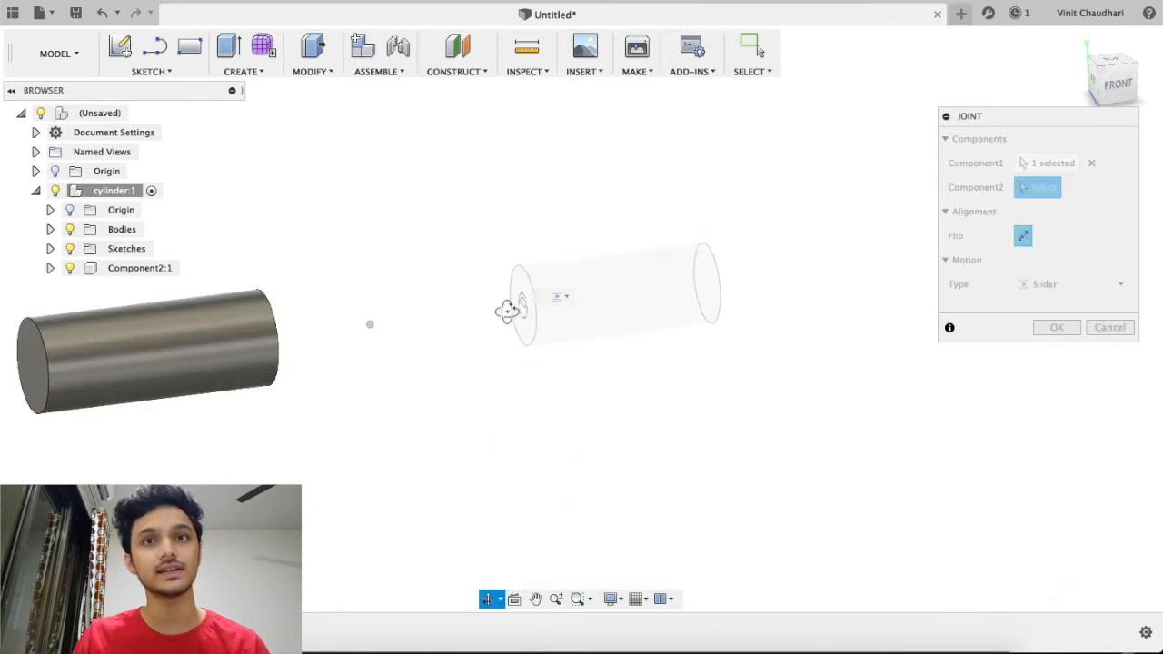
pyautogui.keyDown('shift'); pyautogui.moveTo(509, 311); pyautogui.dragTo(415, 311, button='middle'); pyautogui.keyUp('shift')
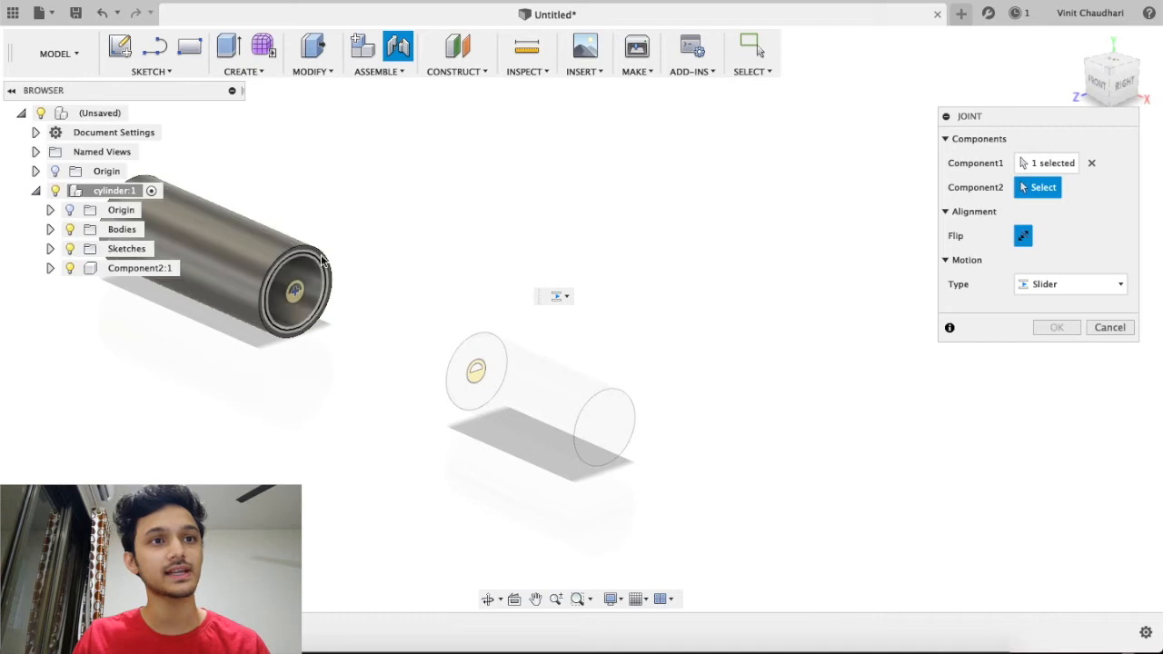
pyautogui.scroll(2, 292, 298)
pyautogui.moveTo(292, 298); pyautogui.dragTo(542, 311, button='middle')
pyautogui.scroll(5, 545, 311)
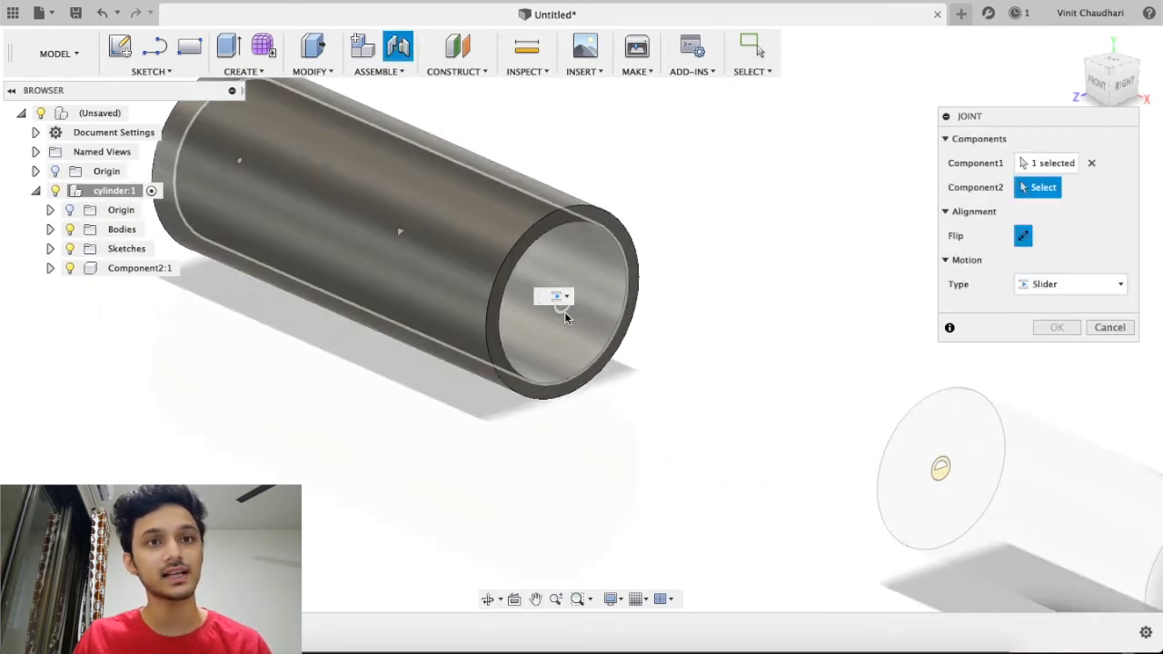
pyautogui.click(560, 310)
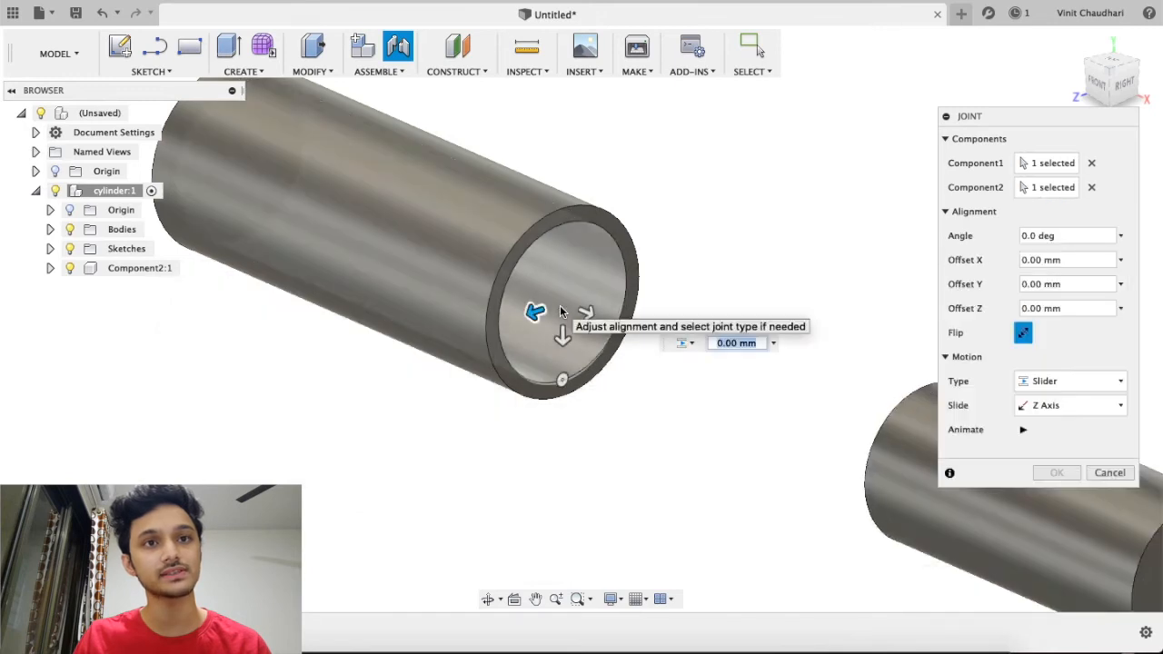
# Animate the joint's slide along the Z axis, review the slide axis options and compare both flip directions
pyautogui.keyDown('shift'); pyautogui.moveTo(746, 234); pyautogui.dragTo(780, 236, button='middle'); pyautogui.keyUp('shift')
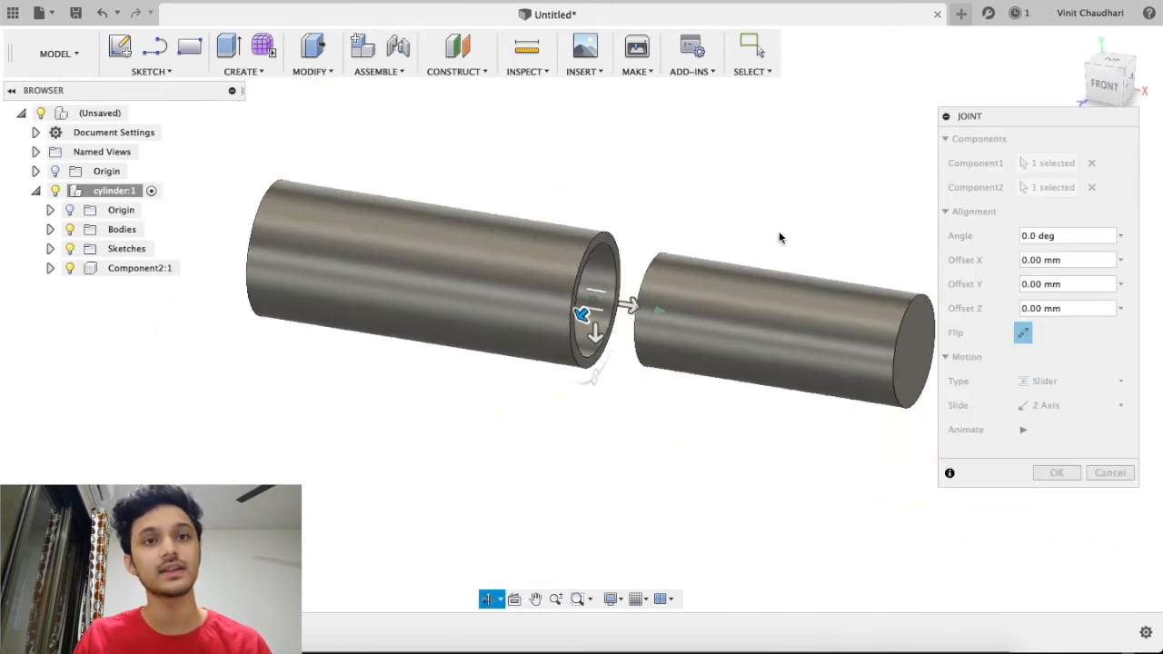
pyautogui.scroll(2, 754, 269)
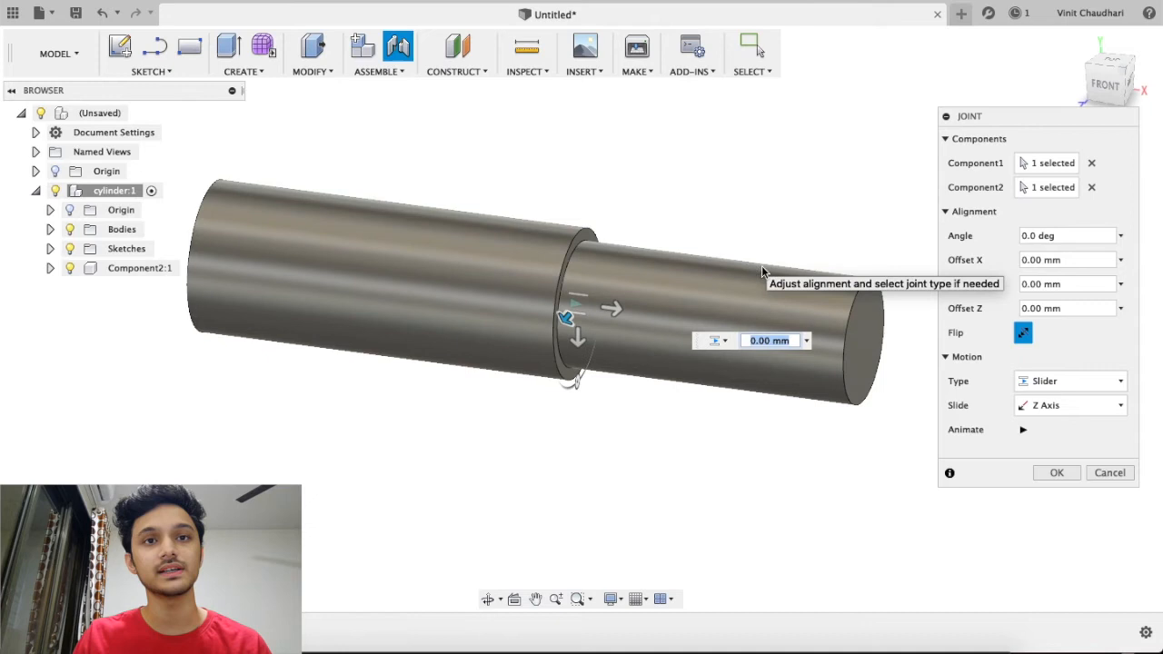
pyautogui.moveTo(998, 114); pyautogui.dragTo(989, 53)
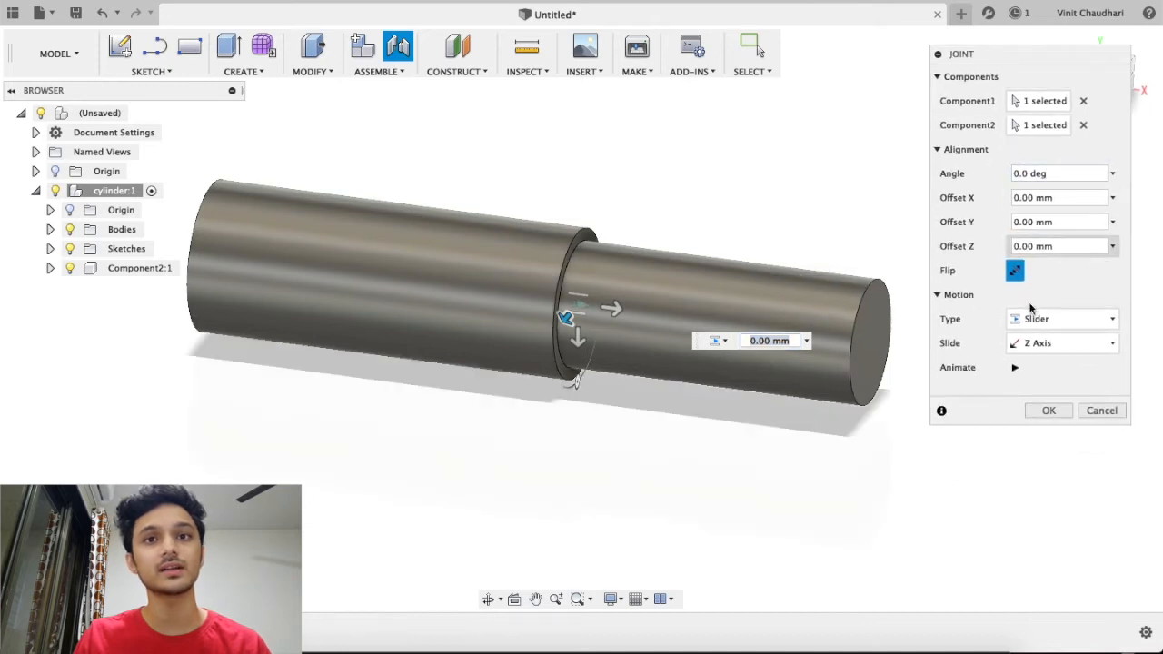
pyautogui.click(1014, 367)
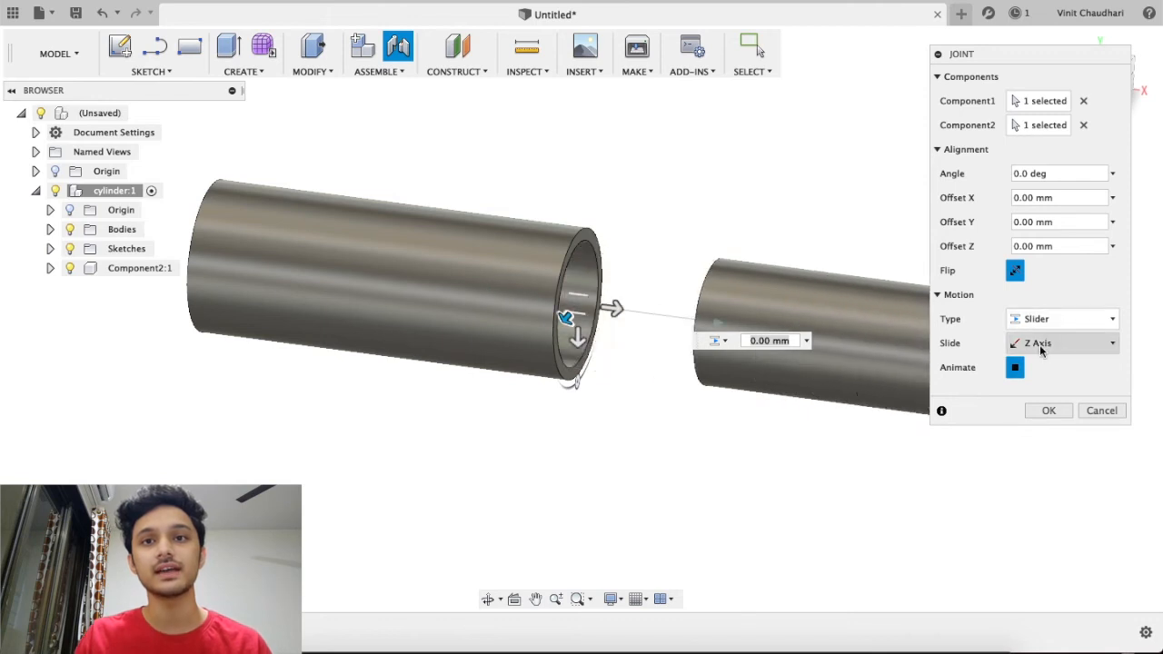
pyautogui.click(1041, 351)
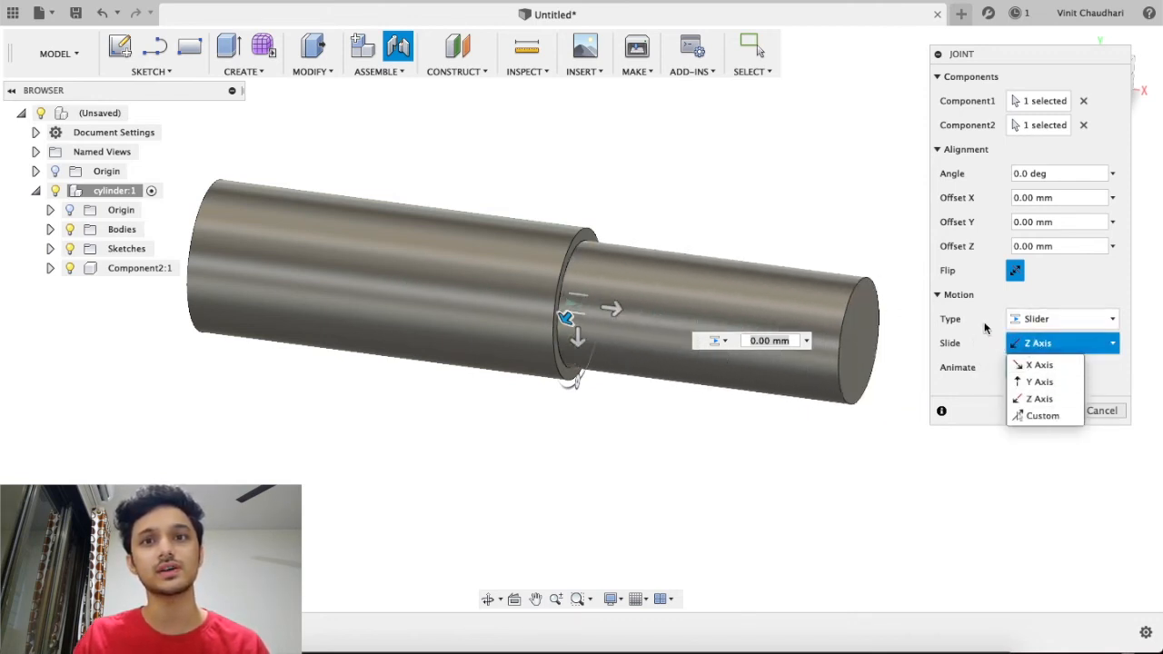
pyautogui.click(1015, 276)
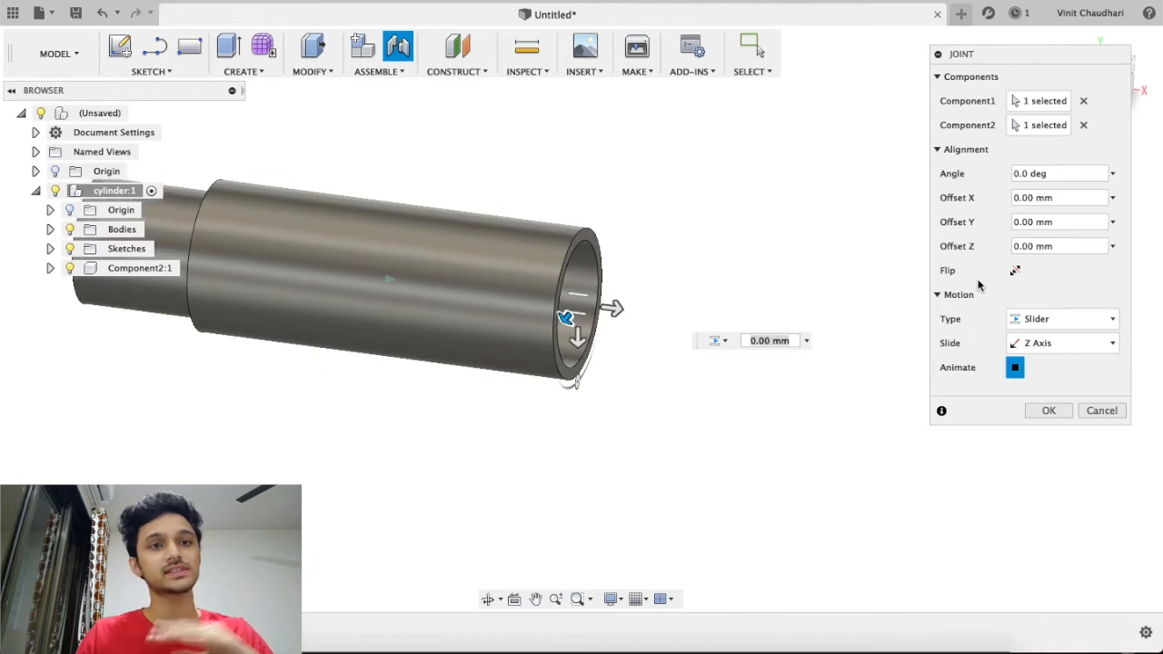
pyautogui.click(1014, 271)
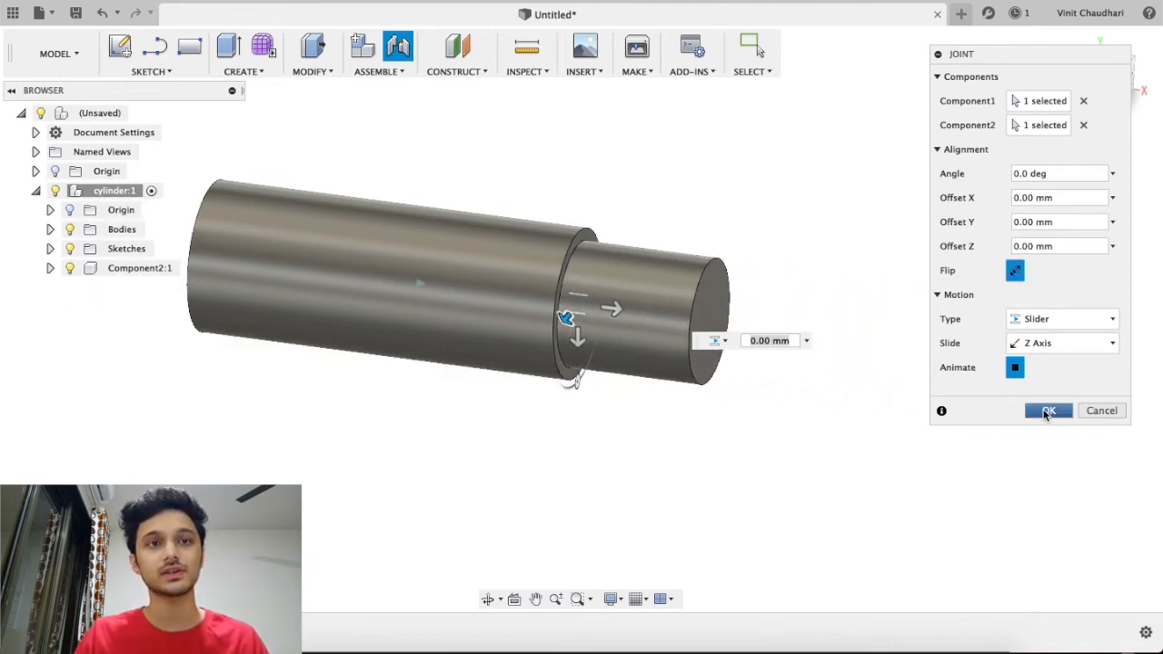
# Create the slider joint between the rod and the cylinder, sliding along the Z axis
pyautogui.click(1046, 411)
pyautogui.scroll(-3, 885, 278)
pyautogui.keyDown('shift'); pyautogui.moveTo(884, 278); pyautogui.dragTo(914, 306, button='middle'); pyautogui.keyUp('shift')
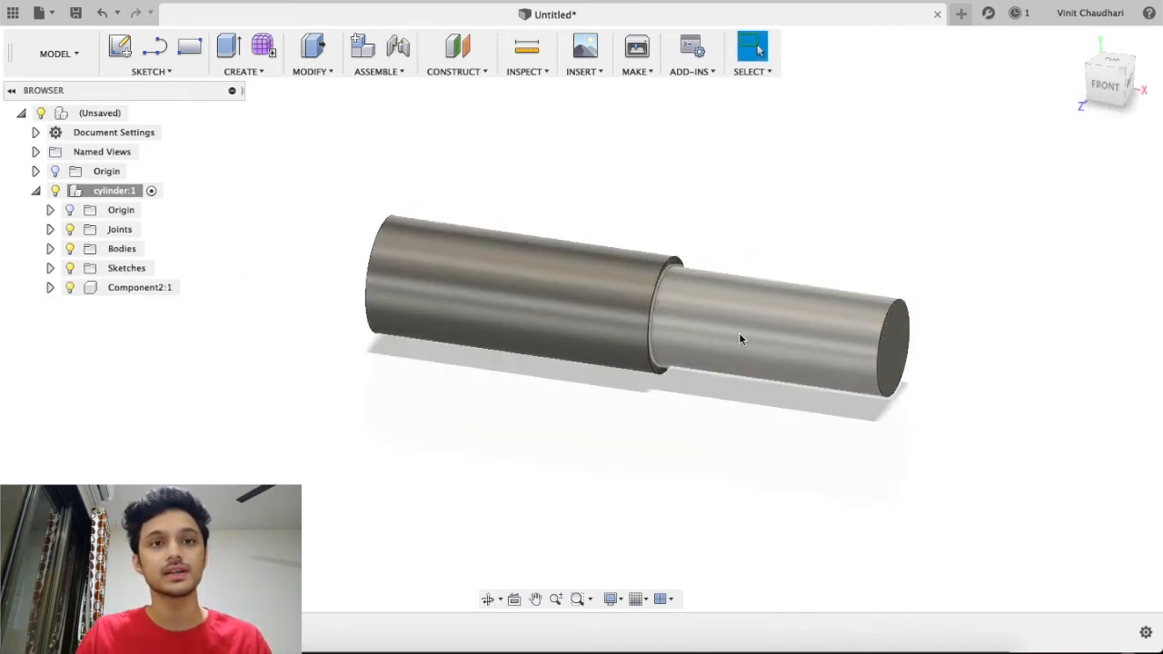
# Ground the cylinder component, capturing the current position of the moved components
pyautogui.moveTo(712, 329); pyautogui.dragTo(694, 294, button='middle')
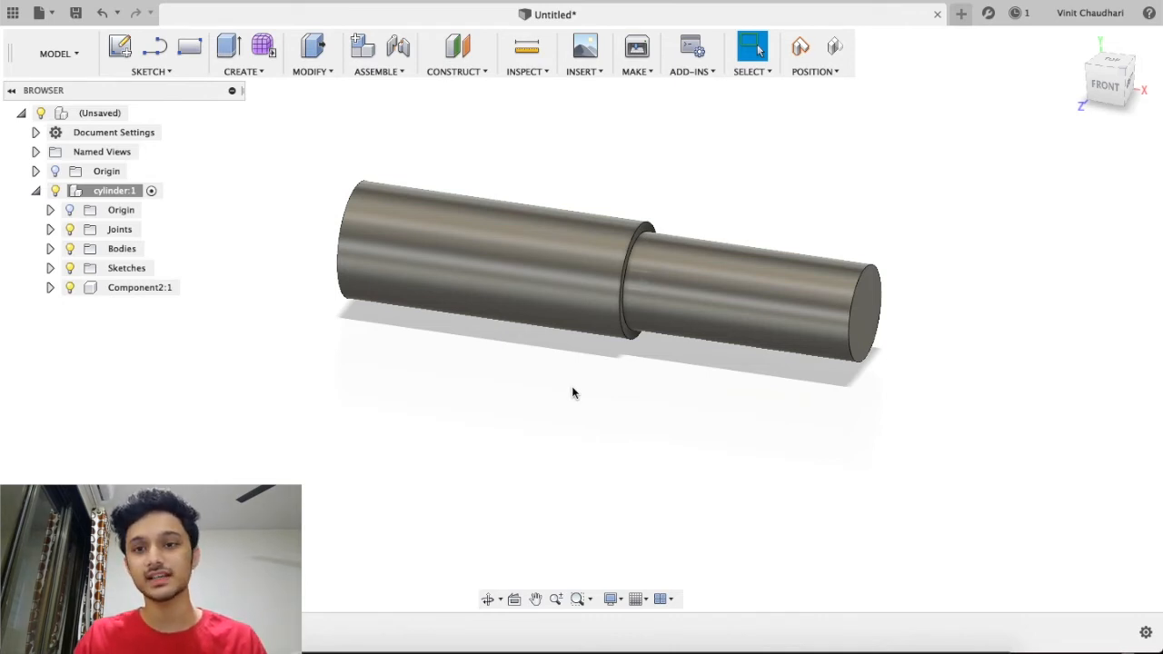
pyautogui.keyDown('shift'); pyautogui.moveTo(562, 396); pyautogui.dragTo(577, 263, button='middle'); pyautogui.keyUp('shift')
pyautogui.scroll(4, 513, 325)
pyautogui.scroll(-3, 602, 365)
pyautogui.keyDown('shift'); pyautogui.moveTo(602, 365); pyautogui.dragTo(599, 364, button='middle'); pyautogui.keyUp('shift')
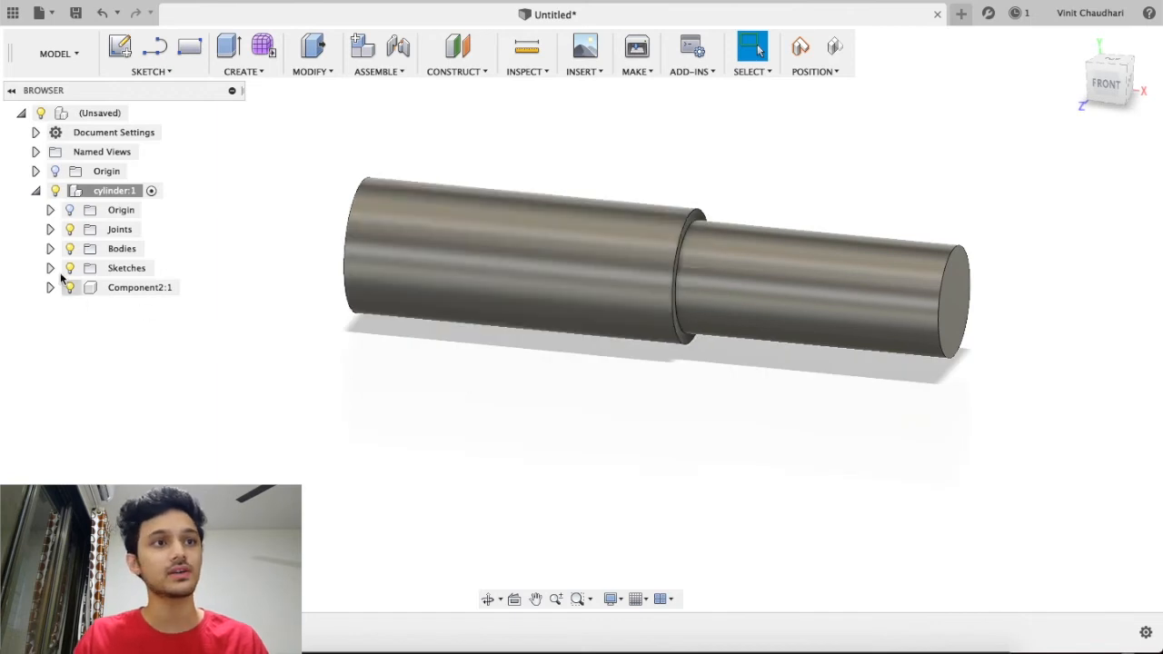
pyautogui.click(100, 189)
pyautogui.rightClick(100, 188)
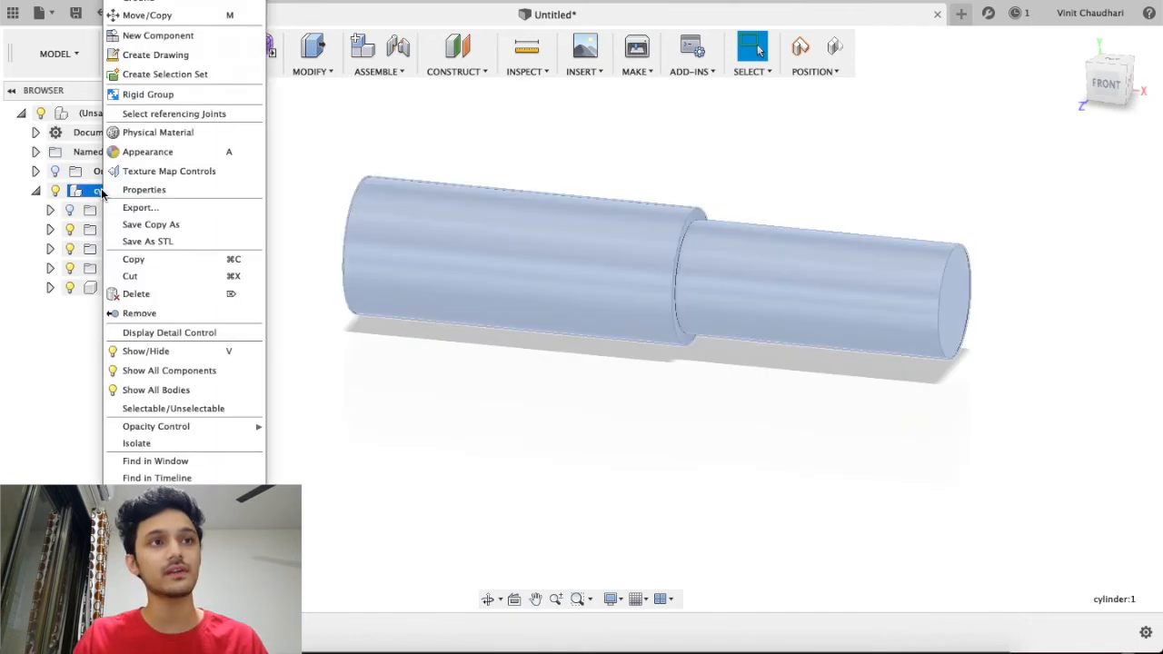
pyautogui.click(157, 4)
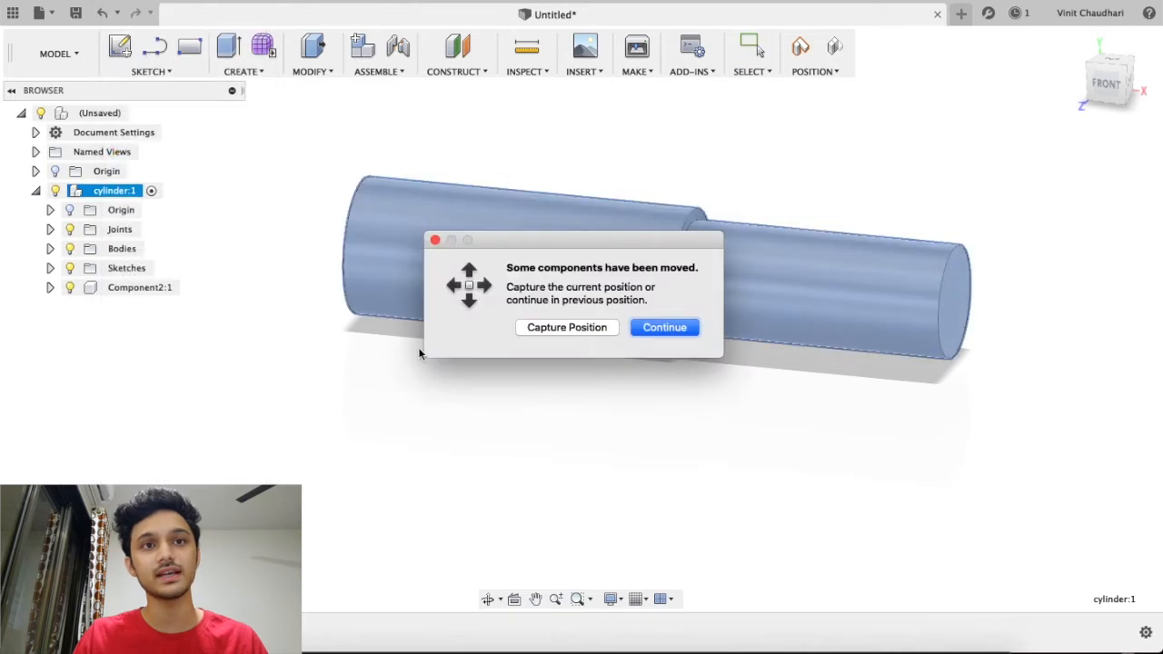
pyautogui.click(567, 328)
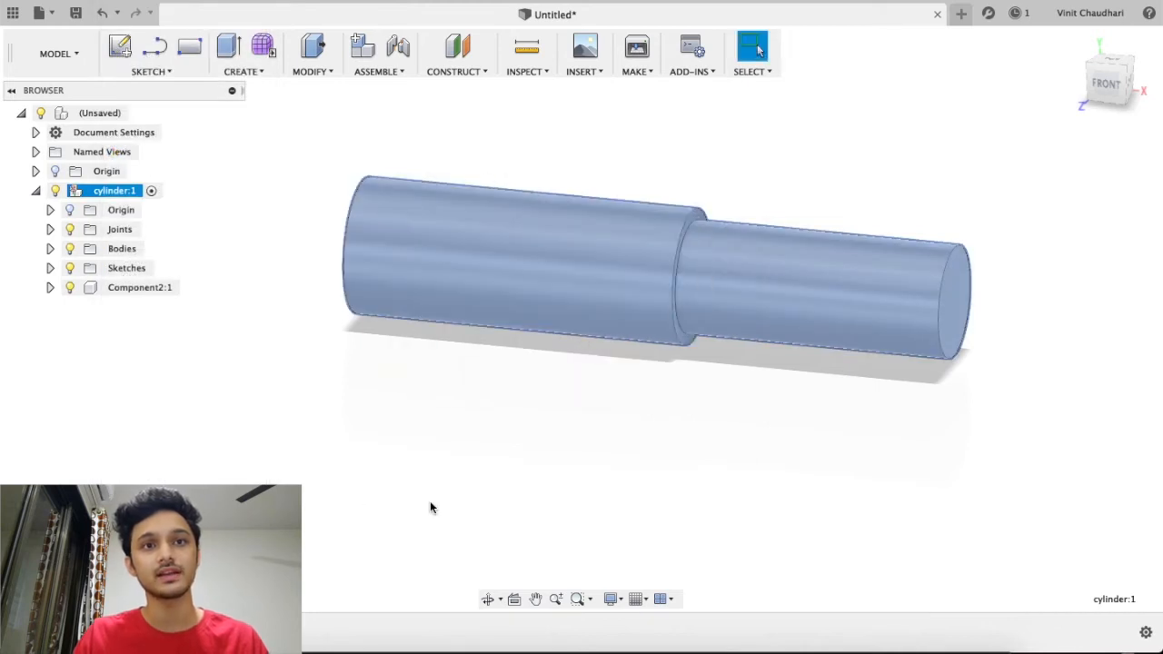
# Slide the rod further into the bore and try to move the grounded cylinder to test the joint
pyautogui.click(429, 501)
pyautogui.moveTo(922, 293); pyautogui.dragTo(789, 388)
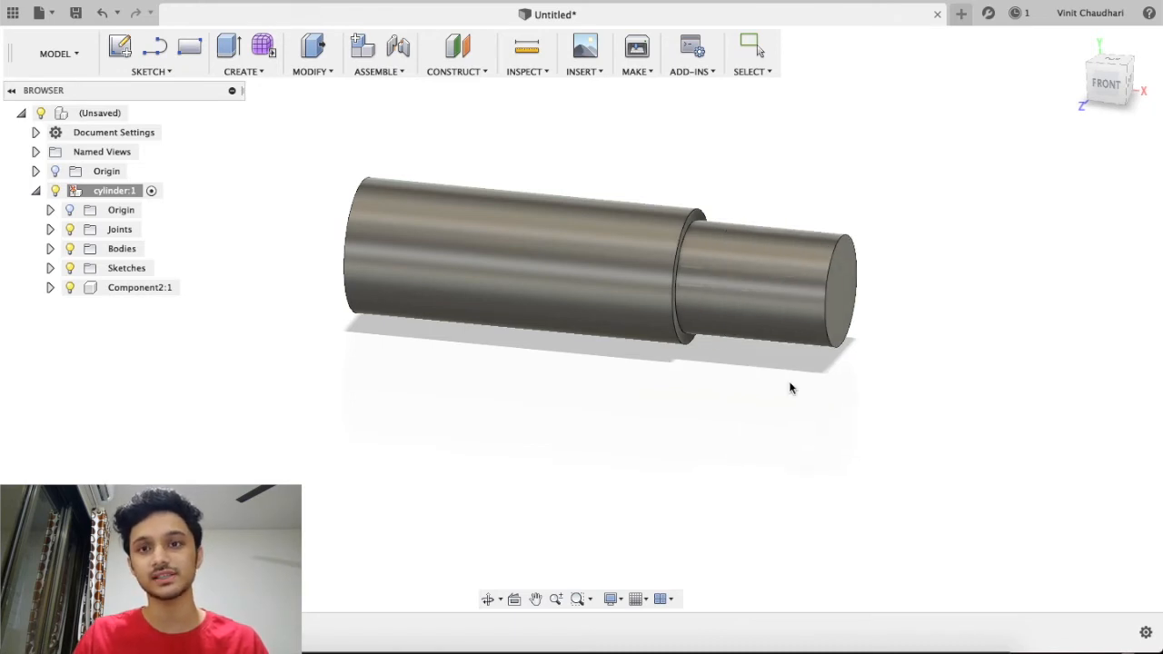
pyautogui.keyDown('shift'); pyautogui.moveTo(811, 389); pyautogui.dragTo(735, 340, button='middle'); pyautogui.keyUp('shift')
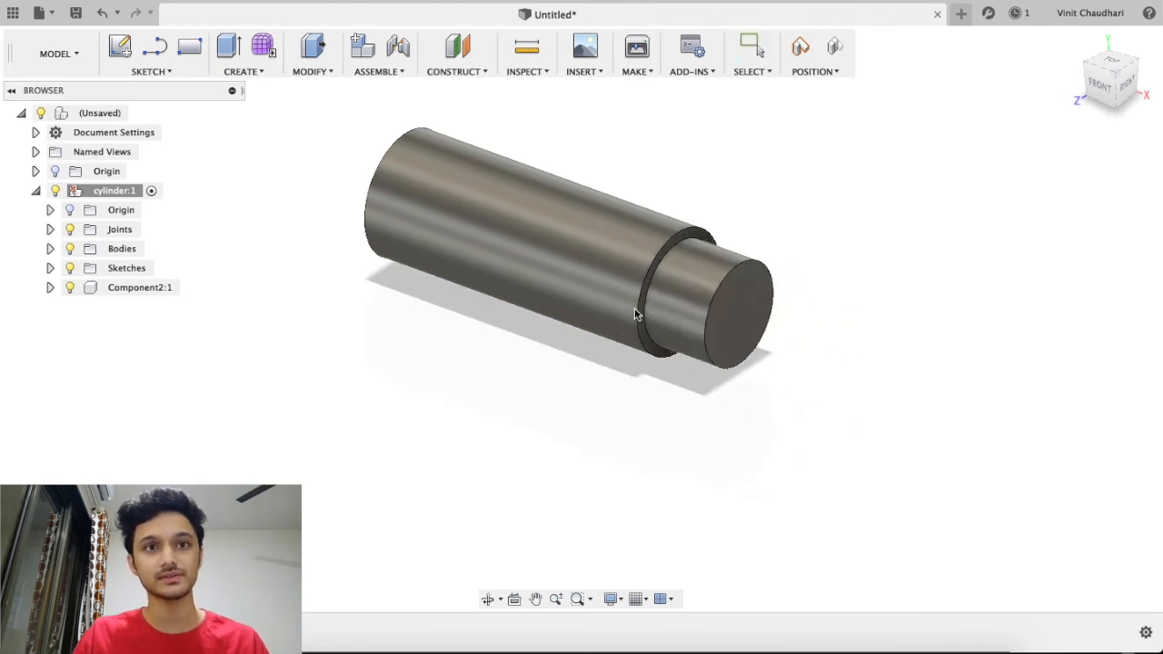
pyautogui.moveTo(636, 315); pyautogui.dragTo(679, 411)
pyautogui.keyDown('shift'); pyautogui.moveTo(922, 263); pyautogui.dragTo(488, 293, button='middle'); pyautogui.keyUp('shift')
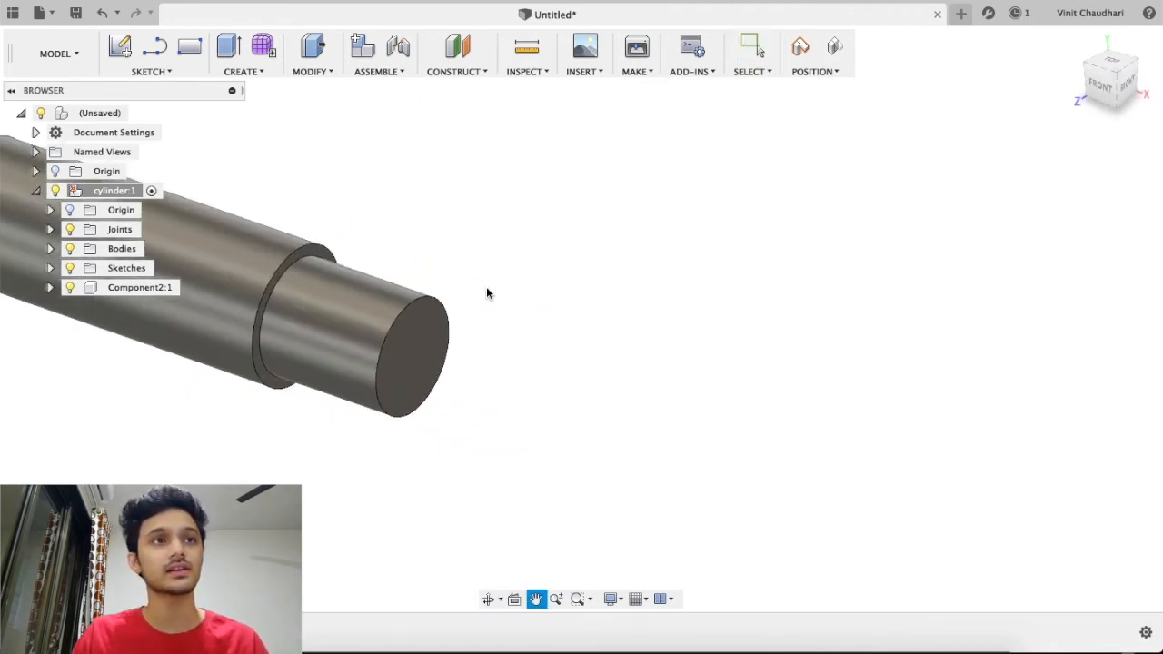
pyautogui.click(119, 51)
pyautogui.click(157, 72)
pyautogui.click(162, 86)
pyautogui.scroll(-5, 446, 249)
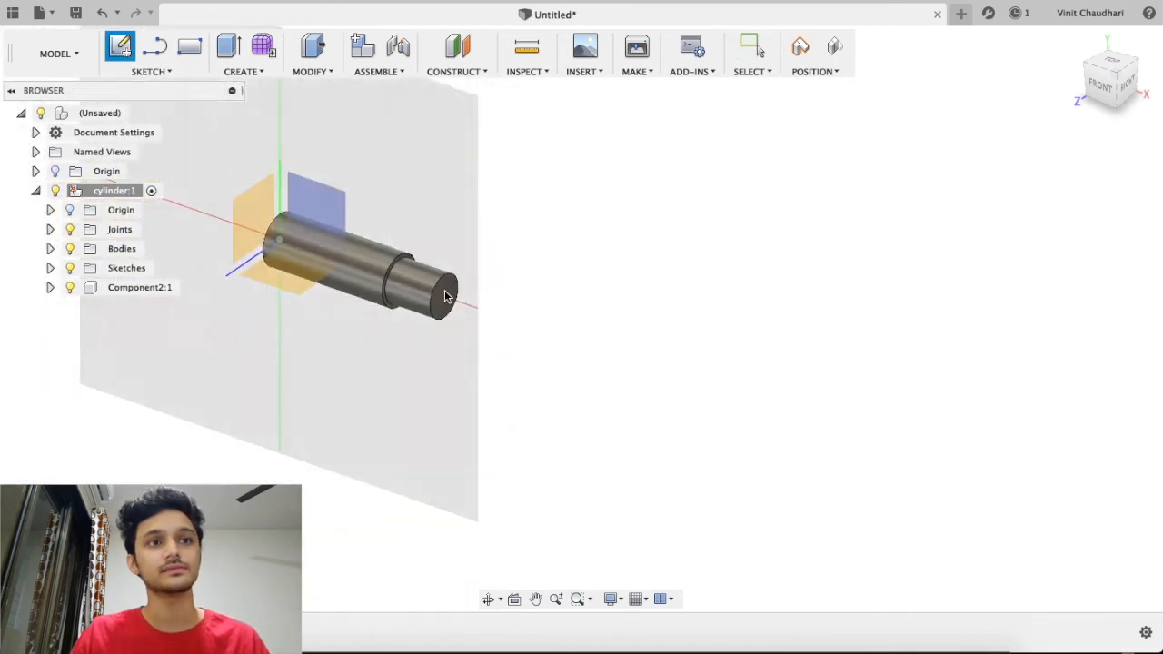
pyautogui.click(283, 291)
pyautogui.click(598, 328)
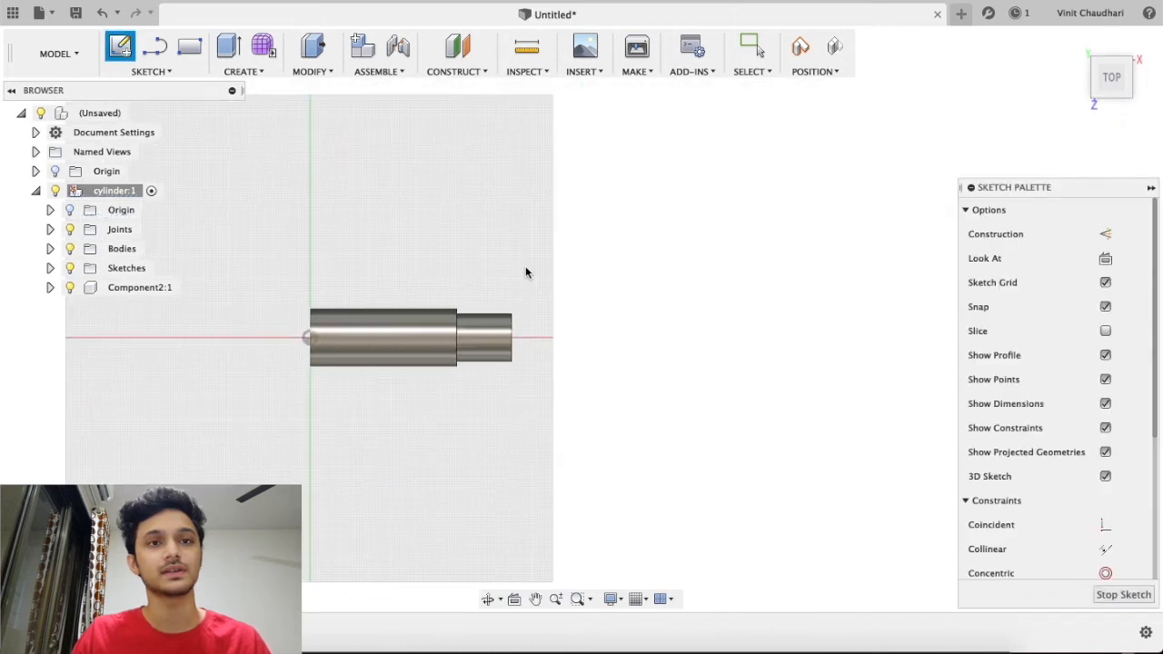
pyautogui.scroll(5, 509, 259)
pyautogui.moveTo(487, 244); pyautogui.dragTo(660, 320, button='middle')
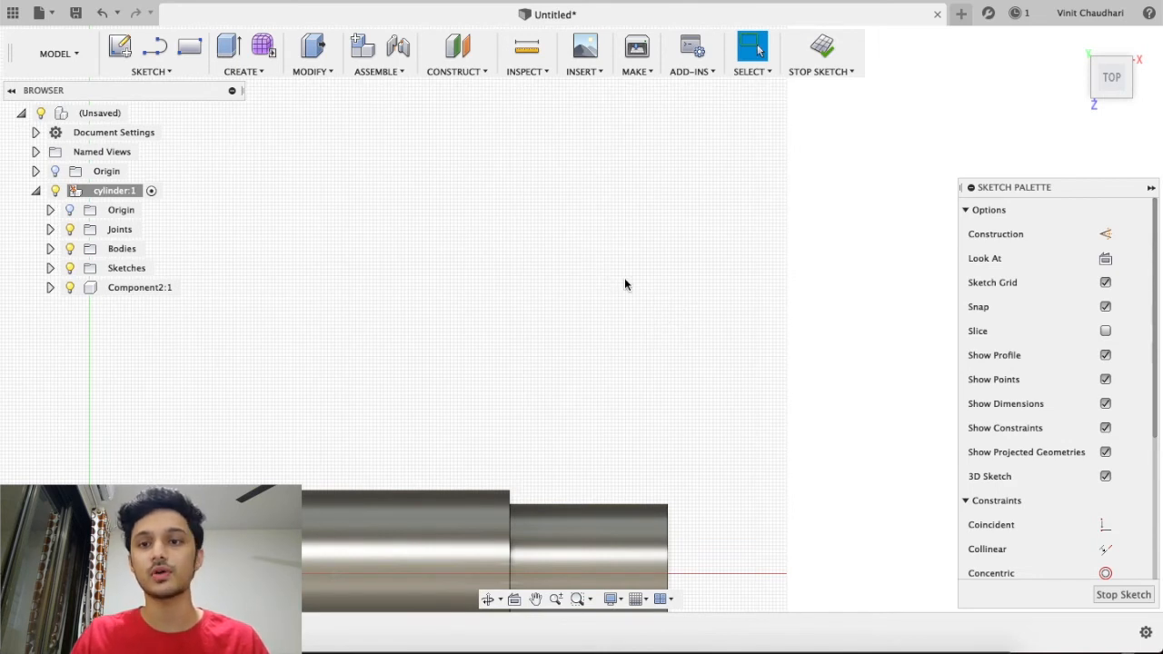
pyautogui.press('super+z')
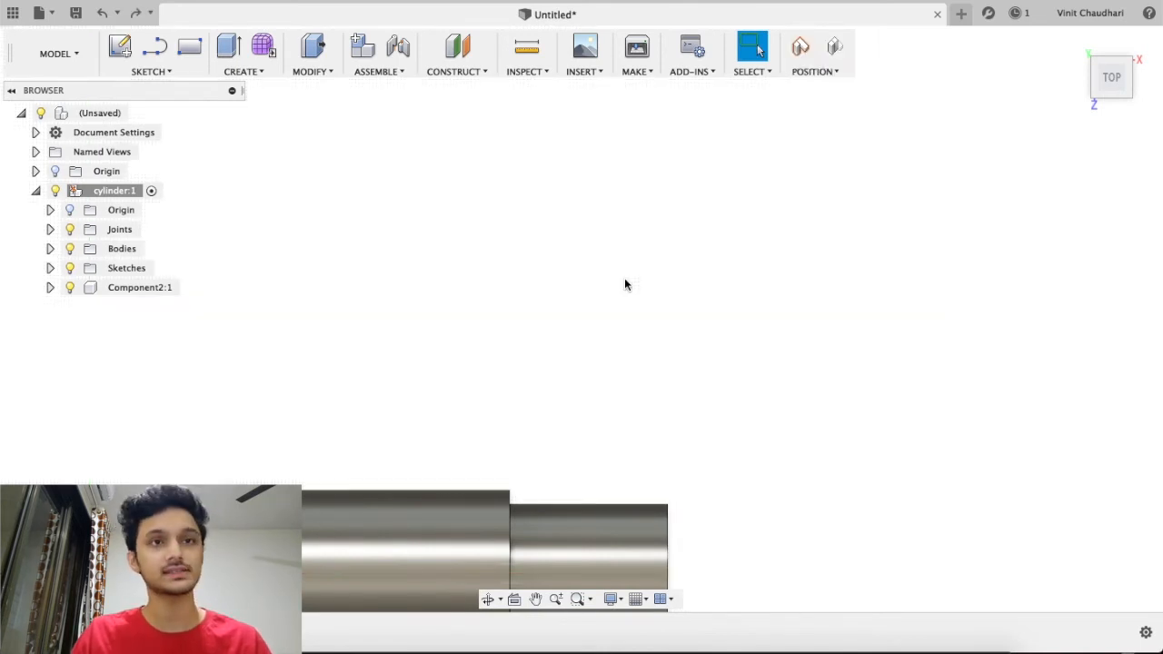
pyautogui.click(374, 74)
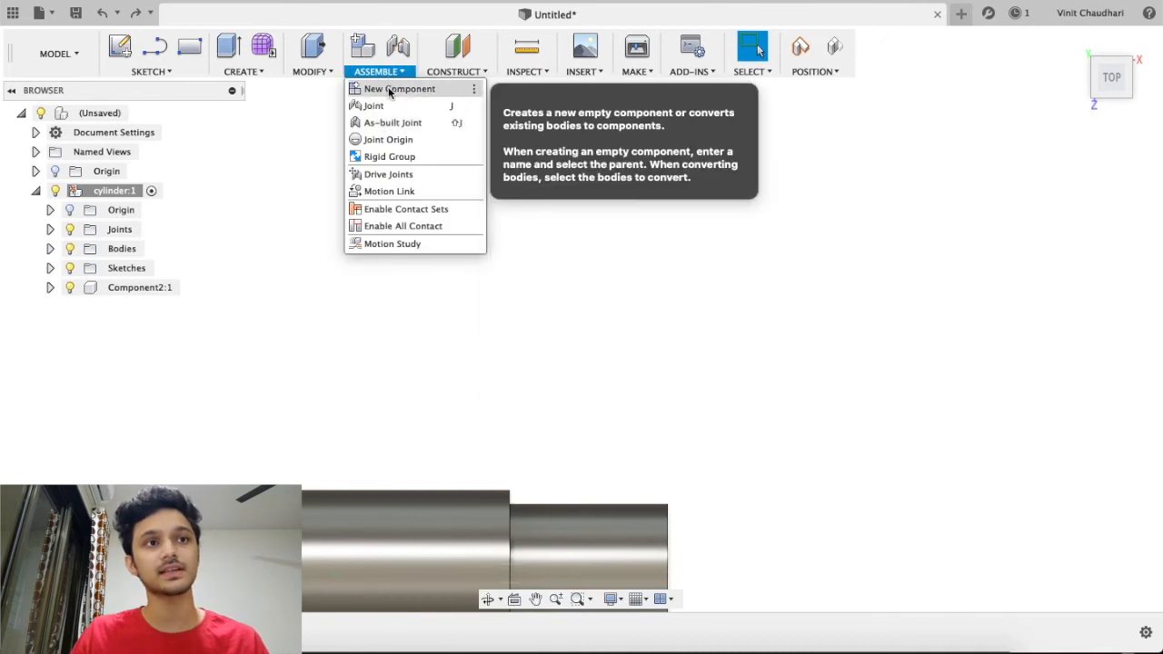
pyautogui.click(240, 254)
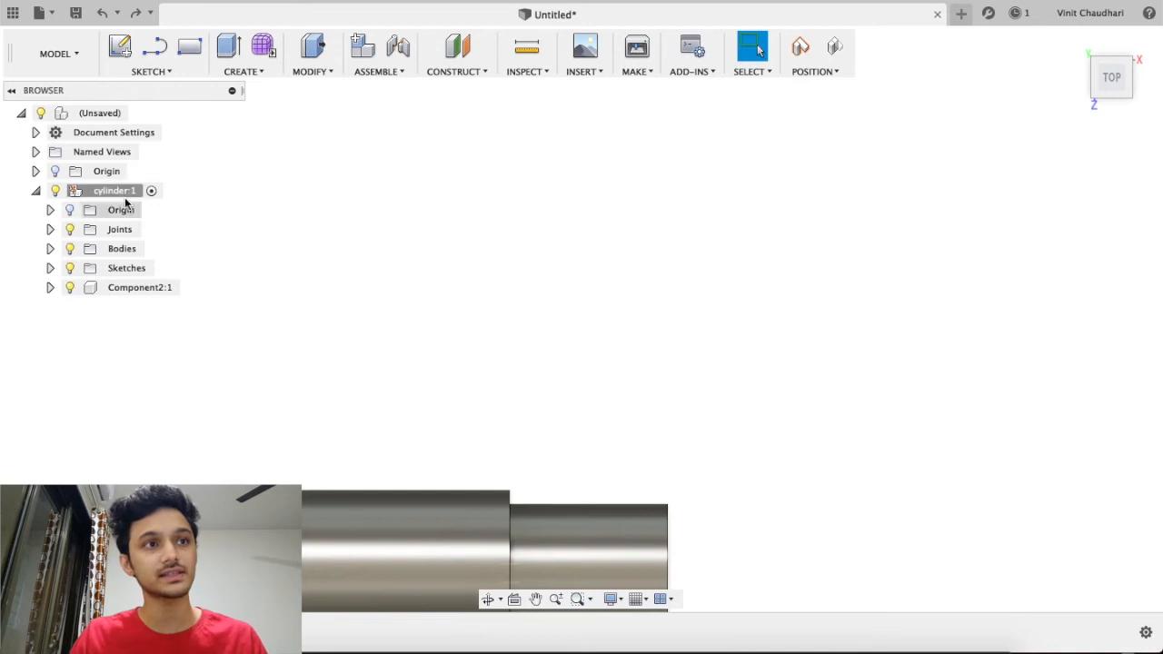
pyautogui.click(376, 72)
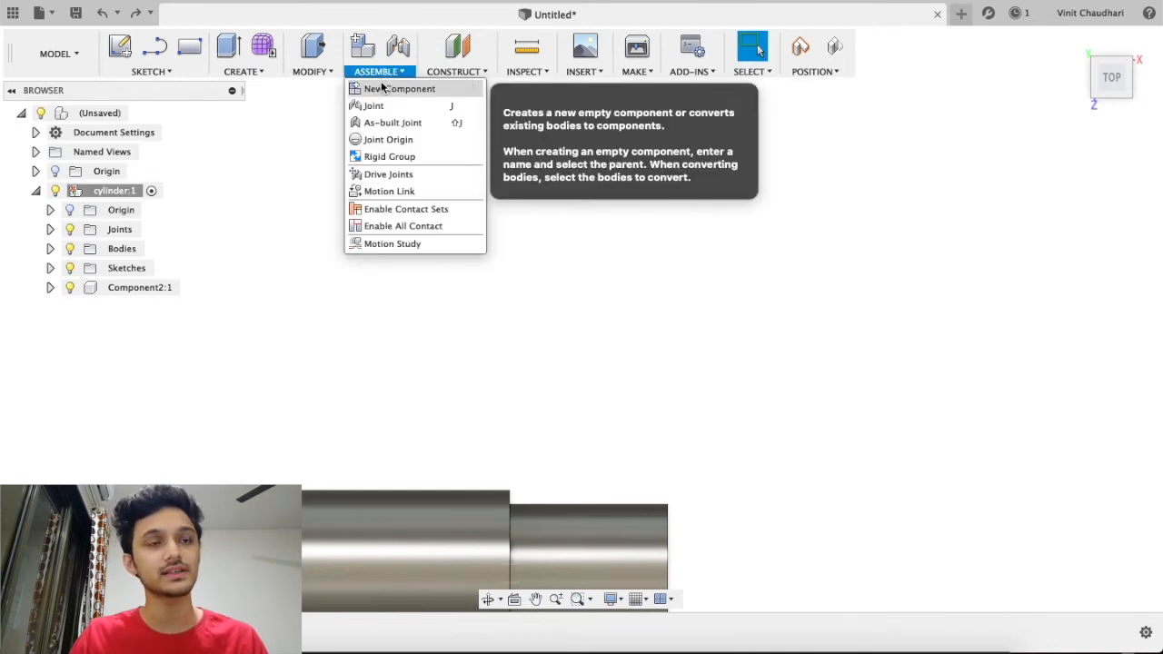
pyautogui.click(381, 85)
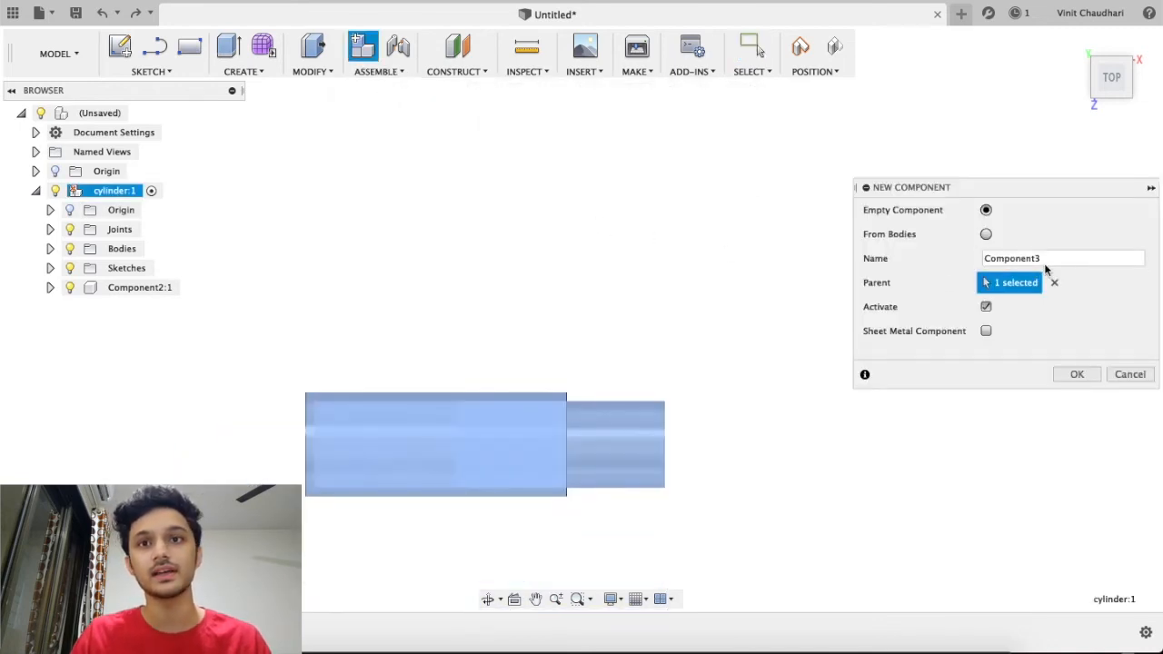
pyautogui.click(1042, 259)
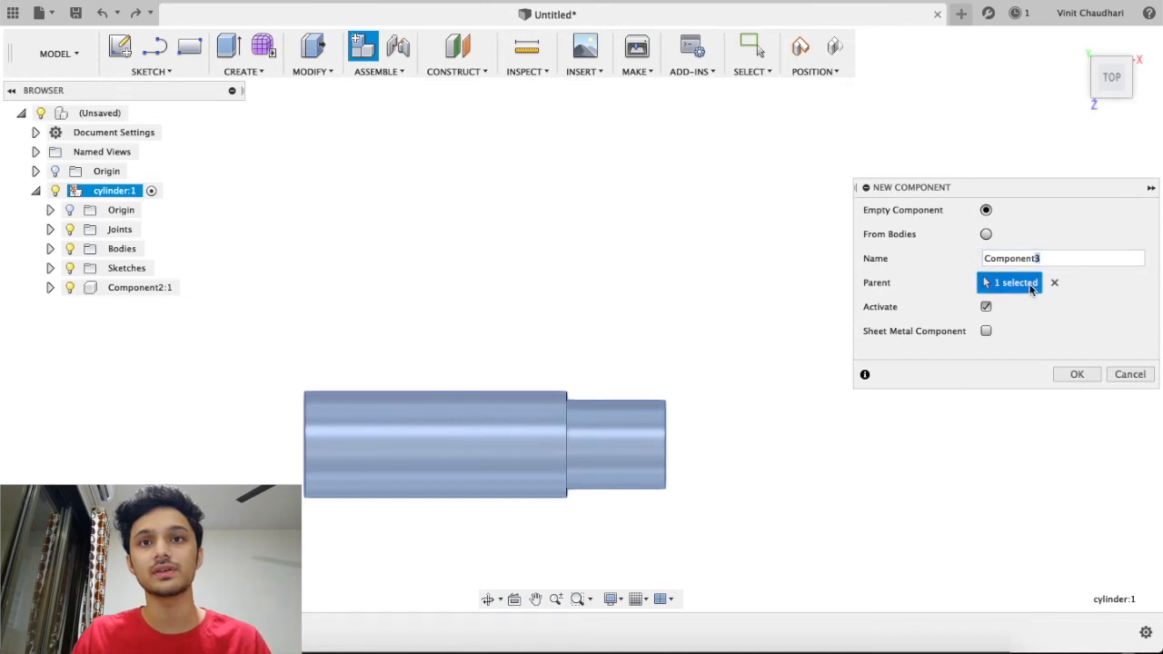
pyautogui.click(1053, 282)
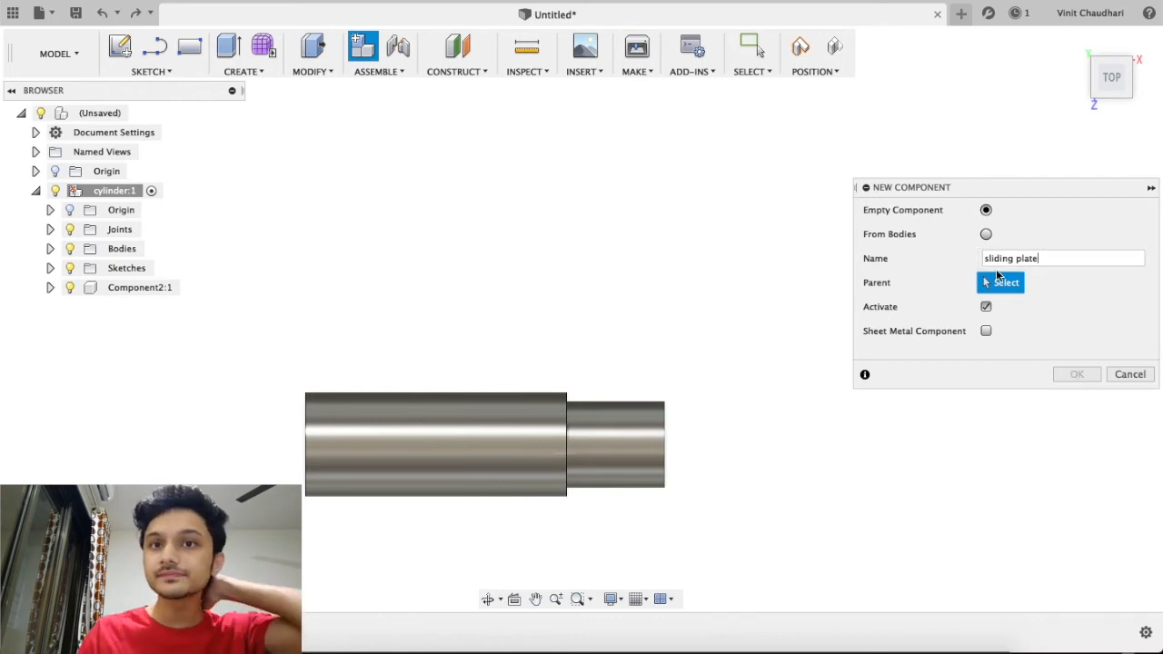
pyautogui.click(986, 234)
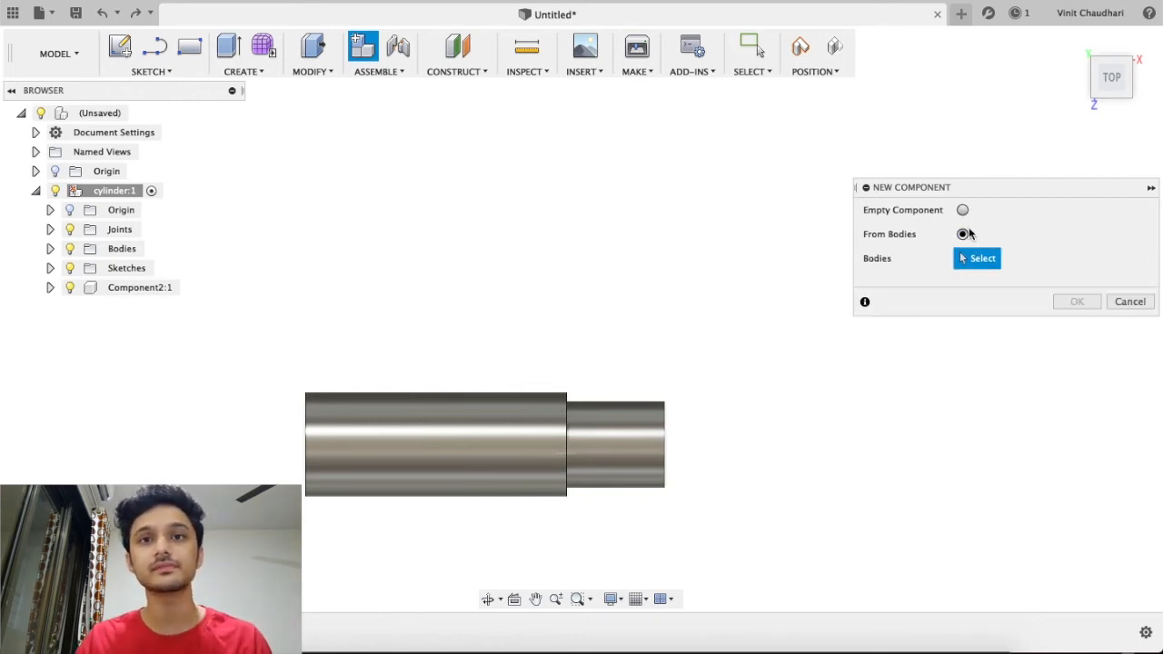
pyautogui.click(961, 210)
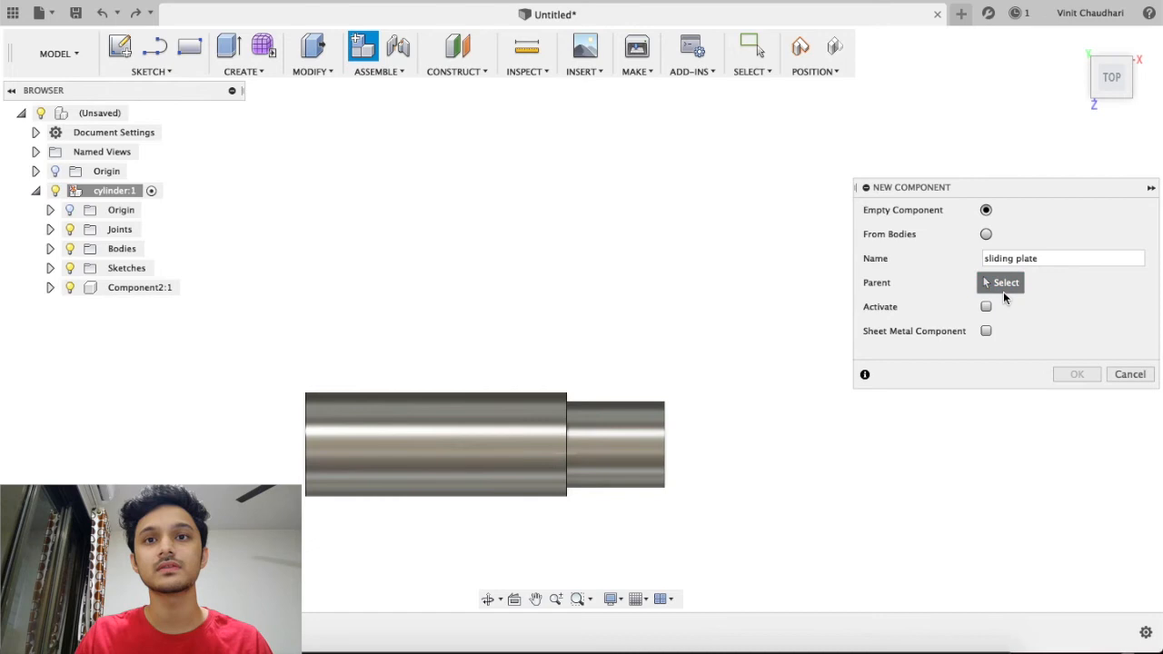
pyautogui.click(1129, 375)
# Start a sketch on the XZ plane, capturing the current component positions, and draw a two-point rectangle beside the cylinder
pyautogui.keyDown('shift'); pyautogui.moveTo(817, 303); pyautogui.dragTo(168, 82, button='middle'); pyautogui.keyUp('shift')
pyautogui.scroll(2, 761, 332)
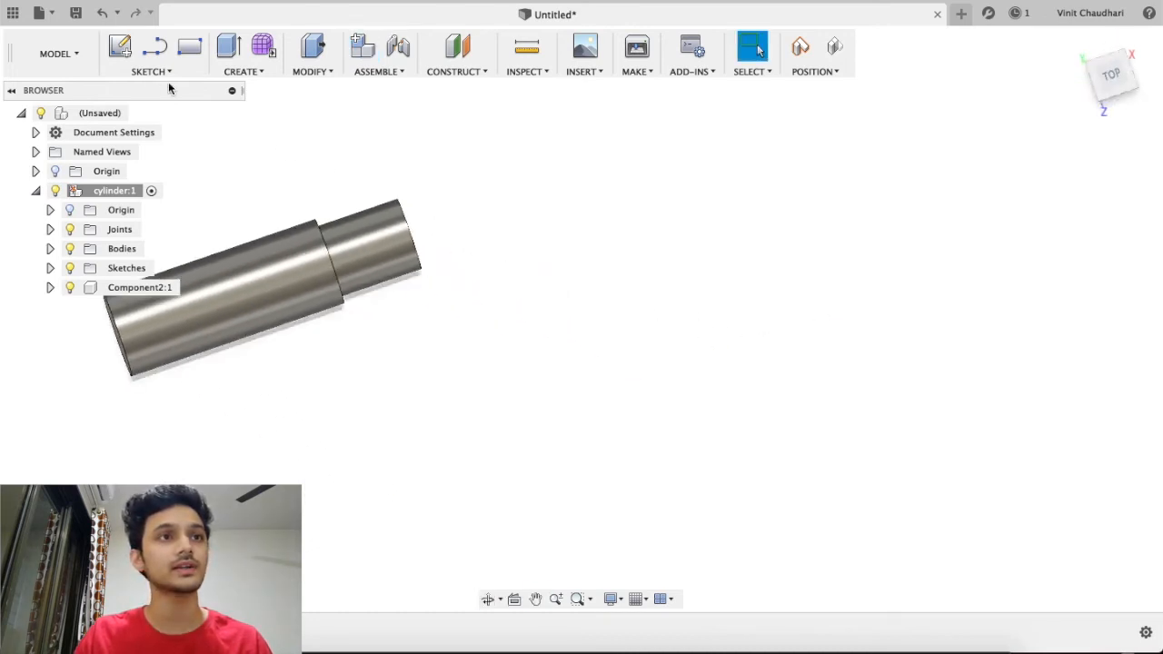
pyautogui.click(120, 47)
pyautogui.click(216, 396)
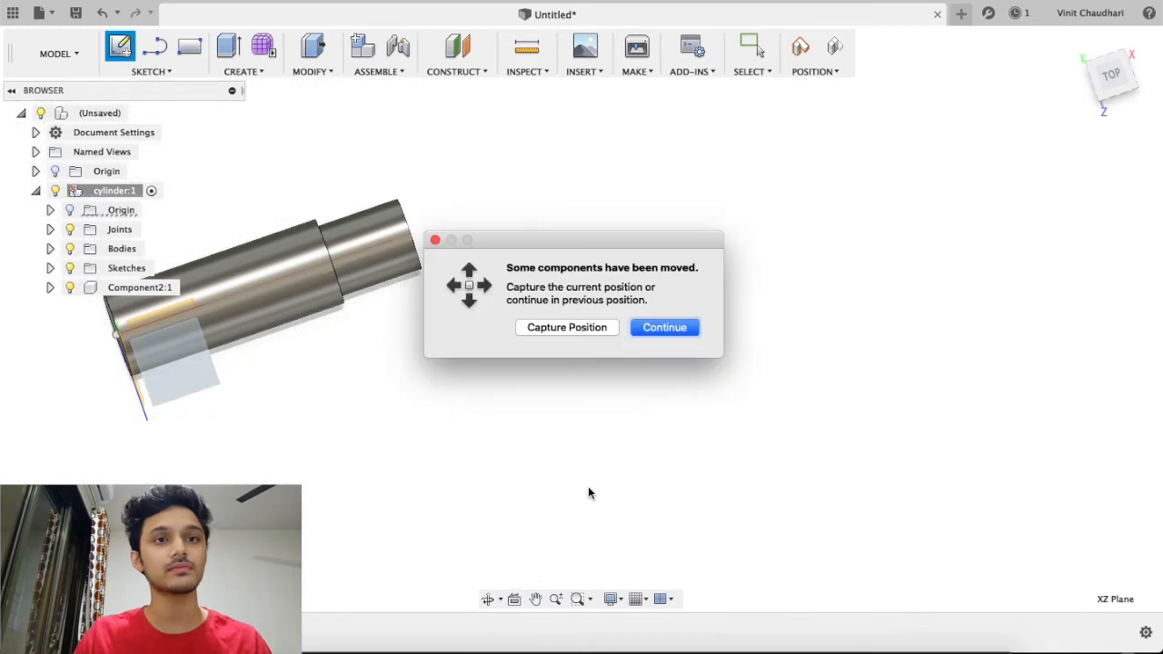
pyautogui.click(567, 327)
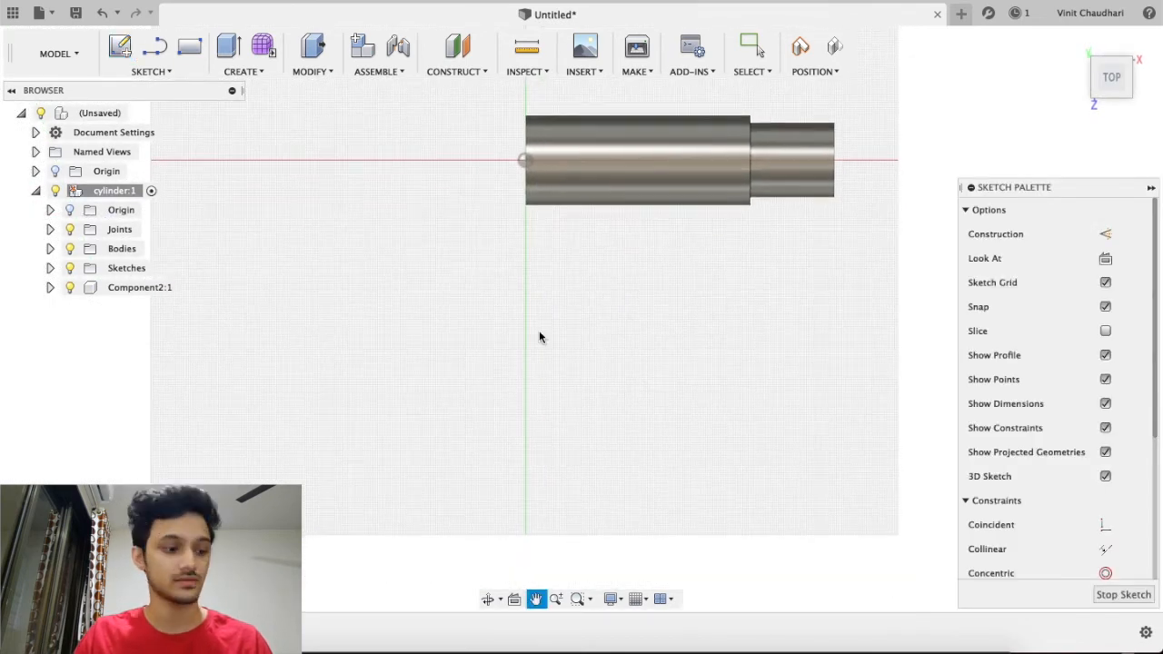
pyautogui.press('r')
pyautogui.click(539, 303)
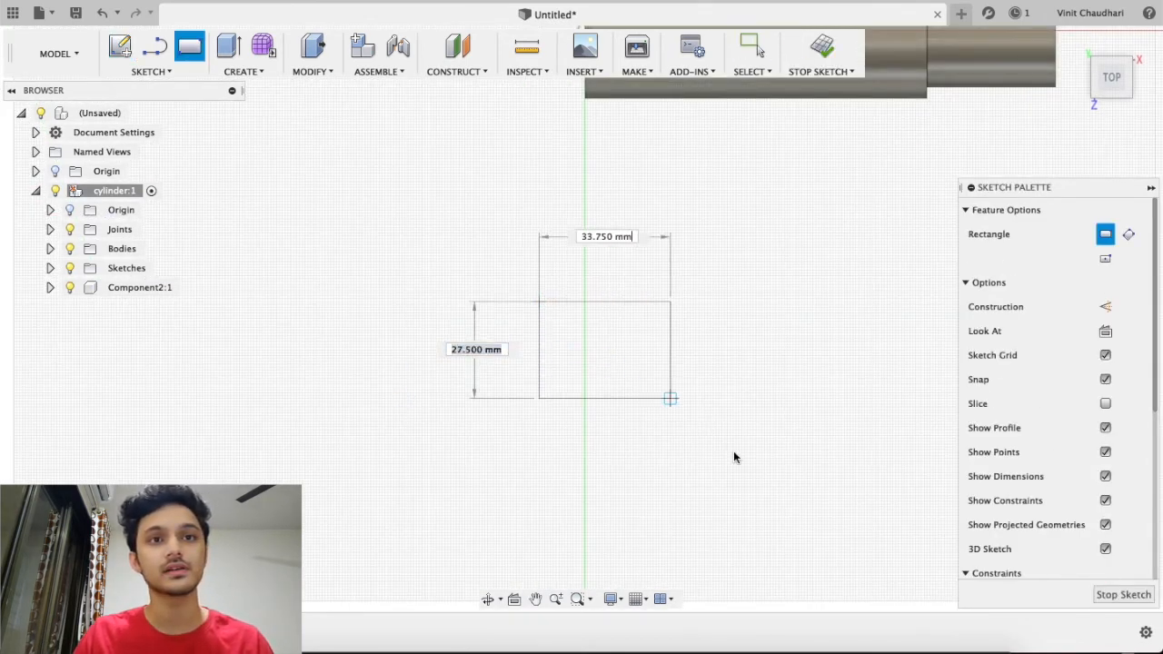
pyautogui.click(801, 469)
# Extrude the rectangle upward one-sided into a thin plate as a new body
pyautogui.moveTo(801, 469)
pyautogui.keyDown('shift'); pyautogui.mouseDown(button='middle')
pyautogui.moveTo(696, 275)
pyautogui.moveTo(715, 252)
pyautogui.moveTo(701, 208)
pyautogui.moveTo(706, 176)
pyautogui.moveTo(745, 267)
pyautogui.moveTo(718, 315)
pyautogui.moveTo(636, 345)
pyautogui.moveTo(636, 358)
pyautogui.mouseUp(button='middle'); pyautogui.keyUp('shift')
pyautogui.moveTo(569, 397); pyautogui.dragTo(630, 475, button='middle')
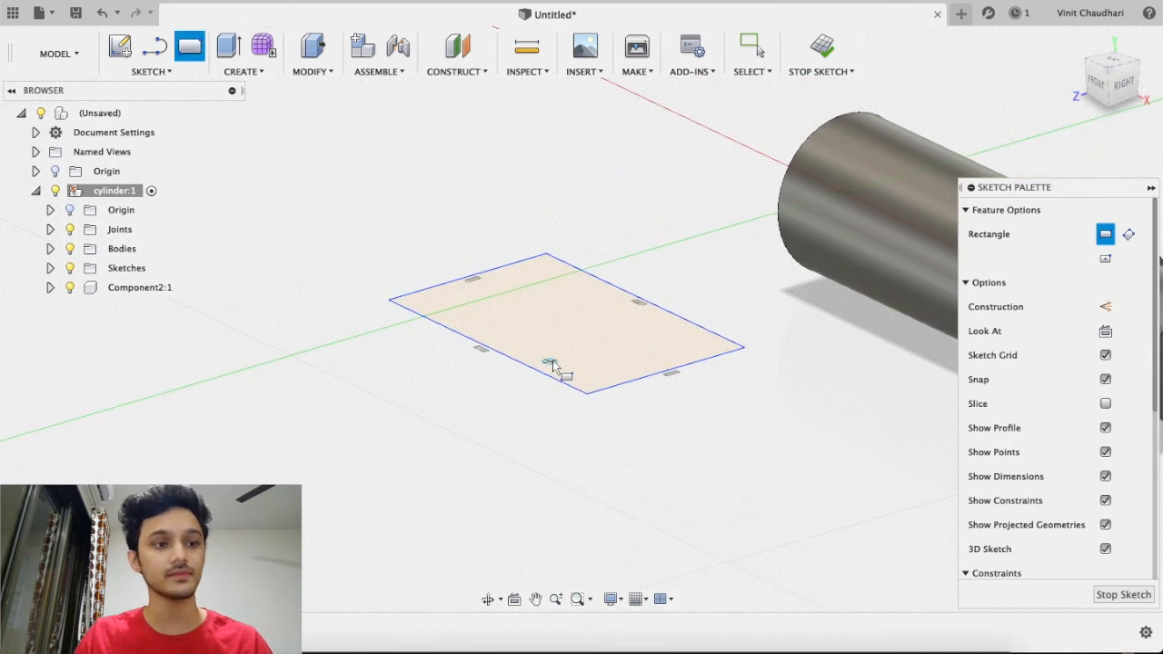
pyautogui.press('e')
pyautogui.click(564, 323)
pyautogui.click(564, 320)
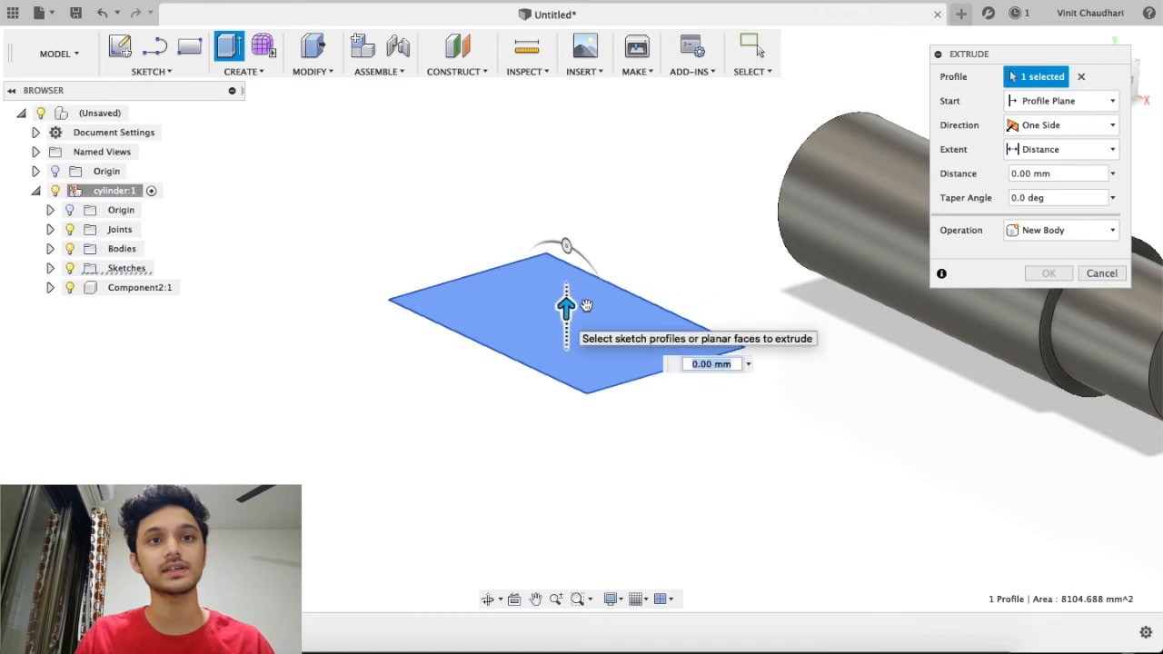
pyautogui.moveTo(570, 280); pyautogui.dragTo(707, 266)
pyautogui.click(1057, 273)
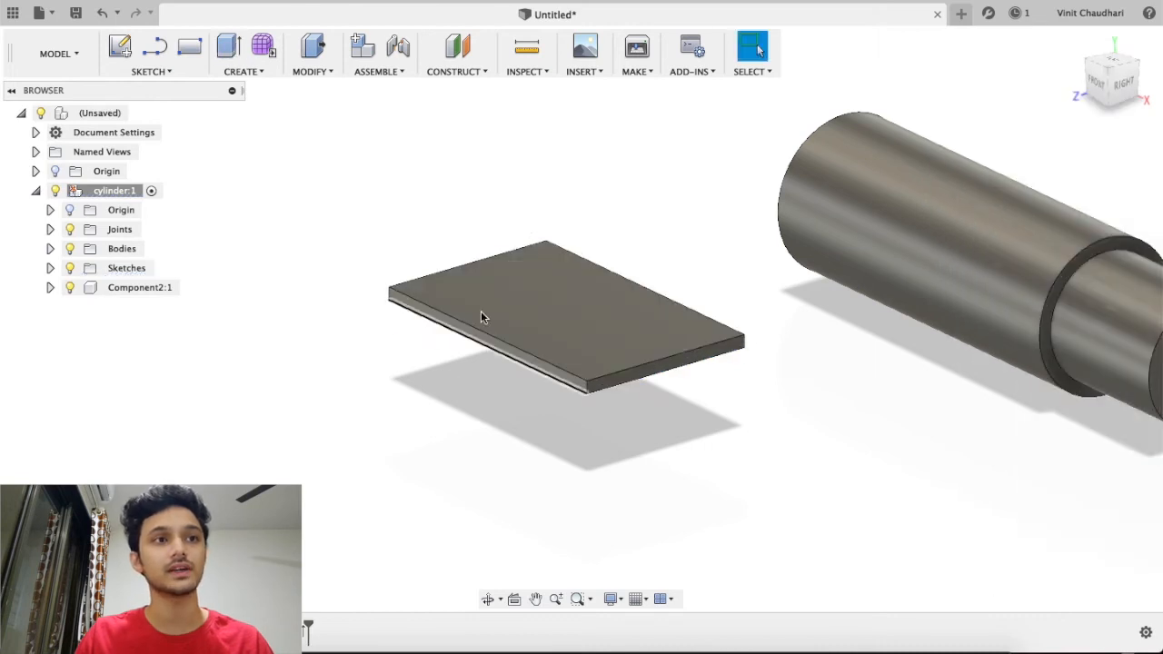
# Check the bodies listed under Component2 and the cylinder component to identify which one is the plate
pyautogui.click(50, 287)
pyautogui.click(65, 326)
pyautogui.click(147, 344)
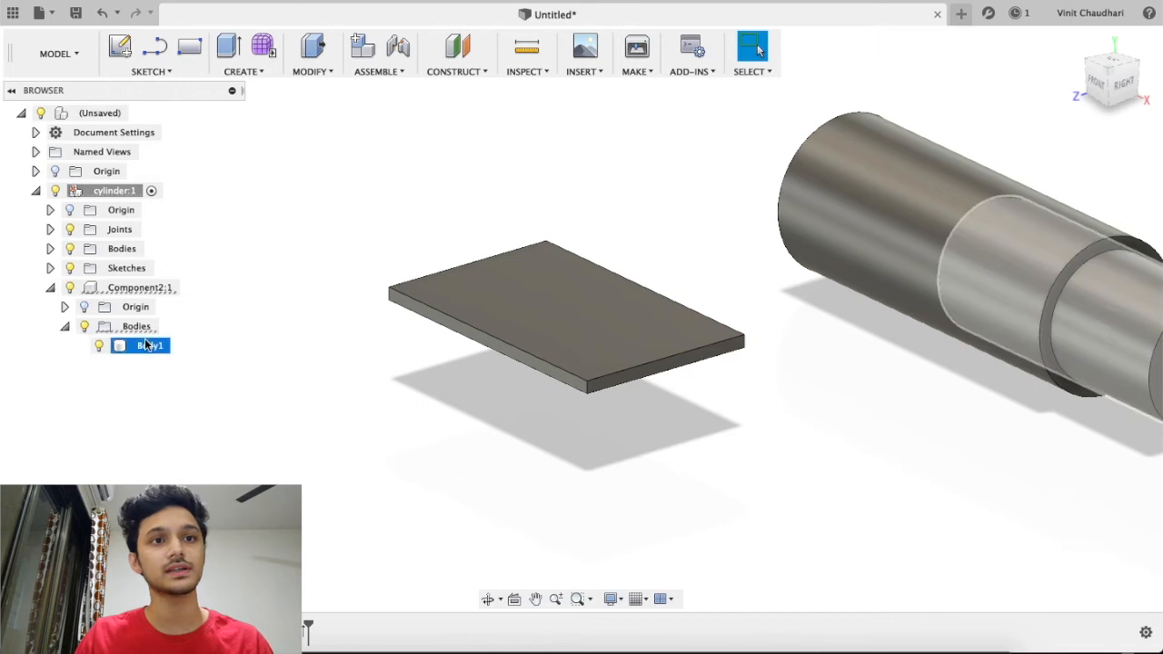
pyautogui.click(257, 285)
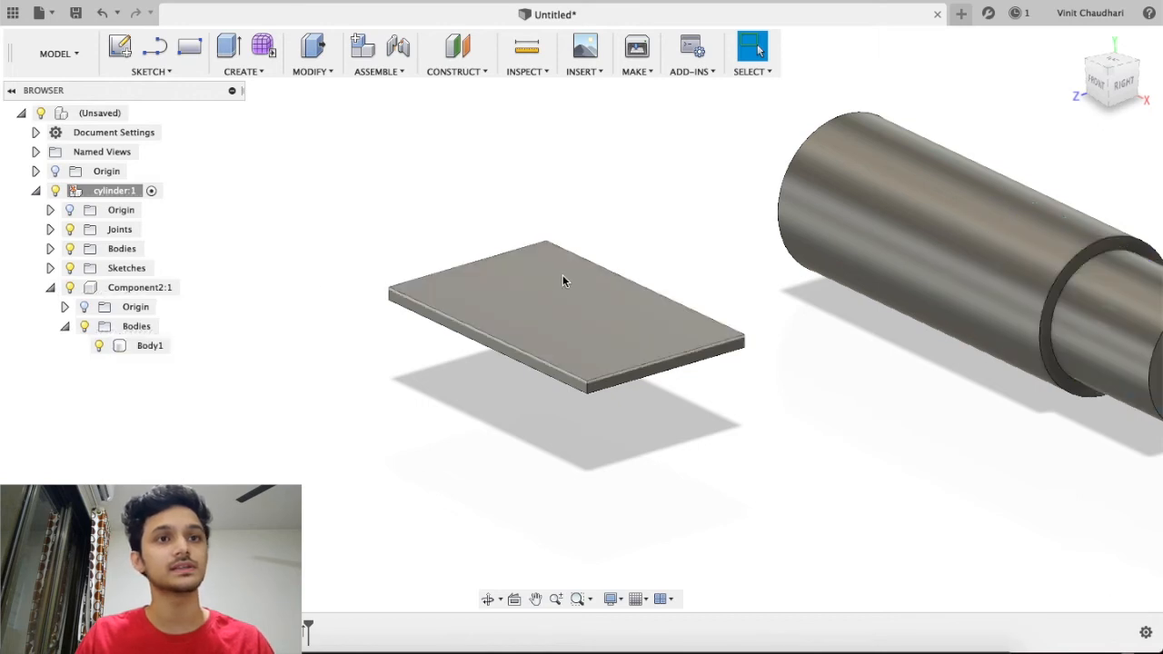
pyautogui.click(51, 249)
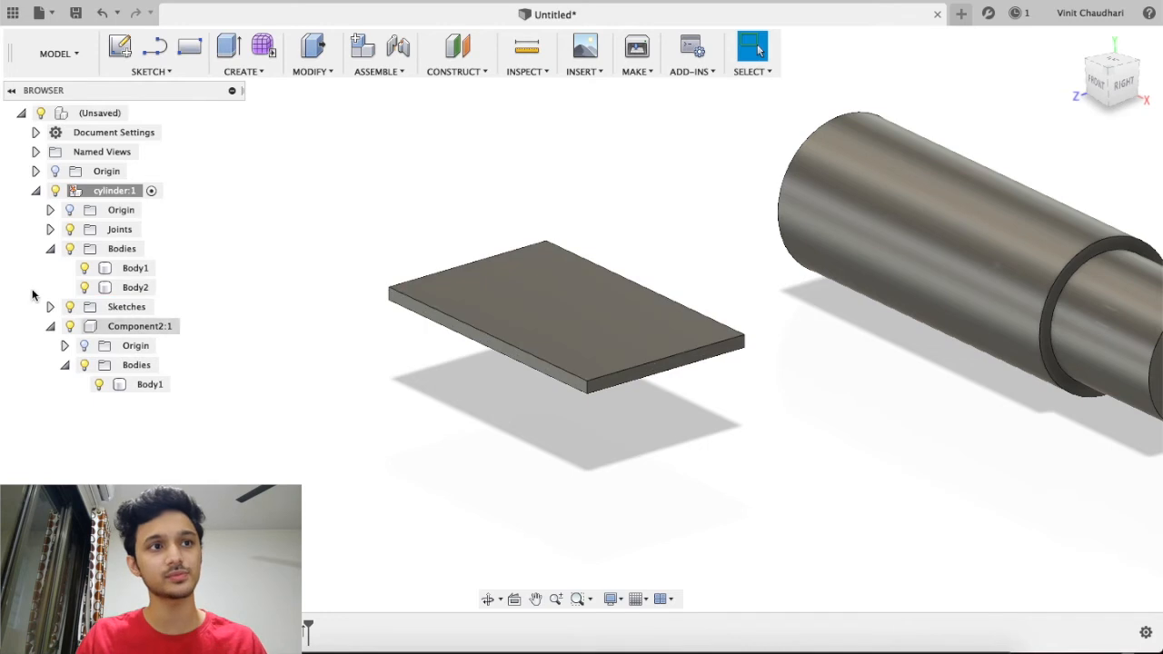
pyautogui.click(132, 268)
# Convert the plate's body, Body2, into its own component and select that component
pyautogui.click(131, 288)
pyautogui.click(130, 290)
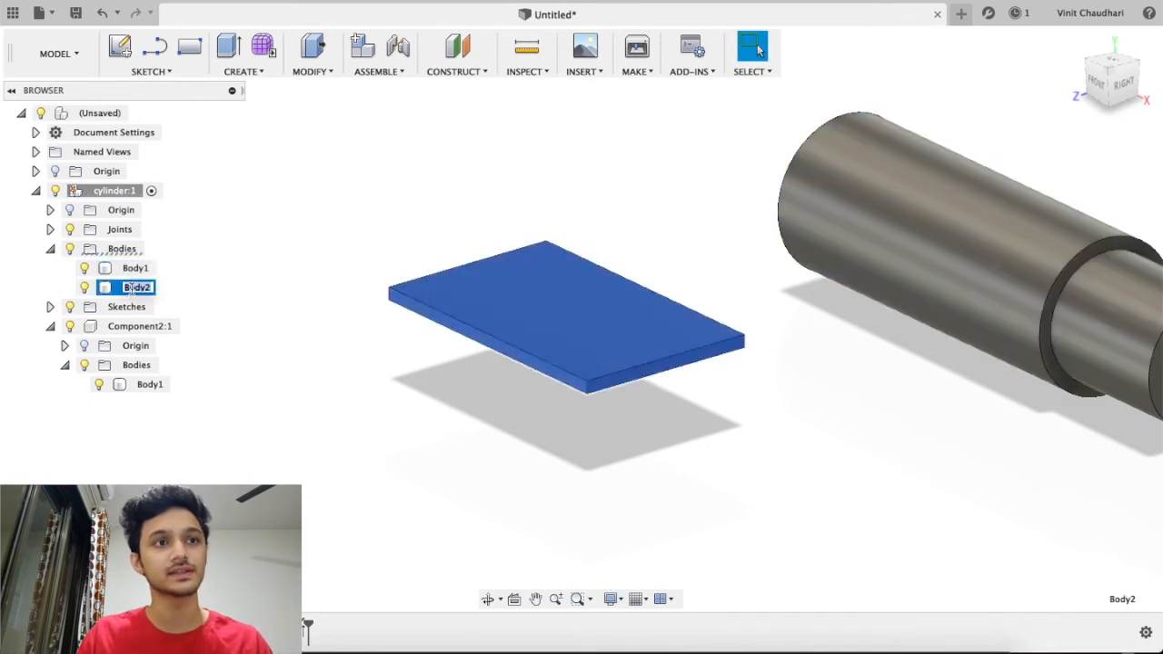
pyautogui.click(176, 291)
pyautogui.click(148, 290)
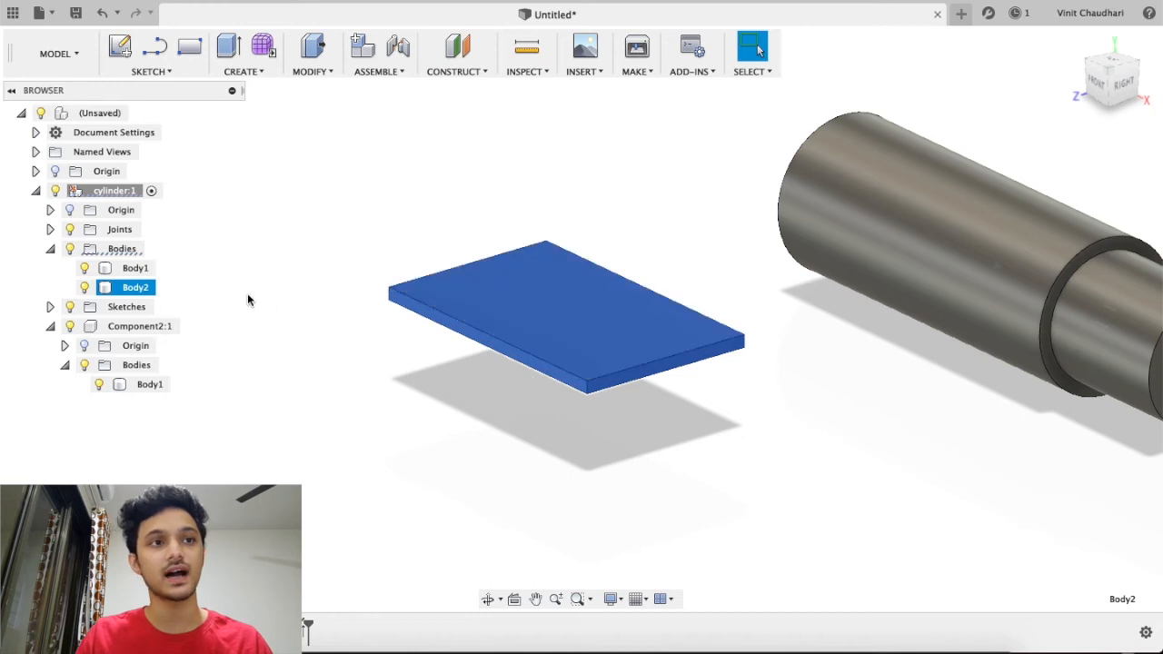
pyautogui.rightClick(146, 292)
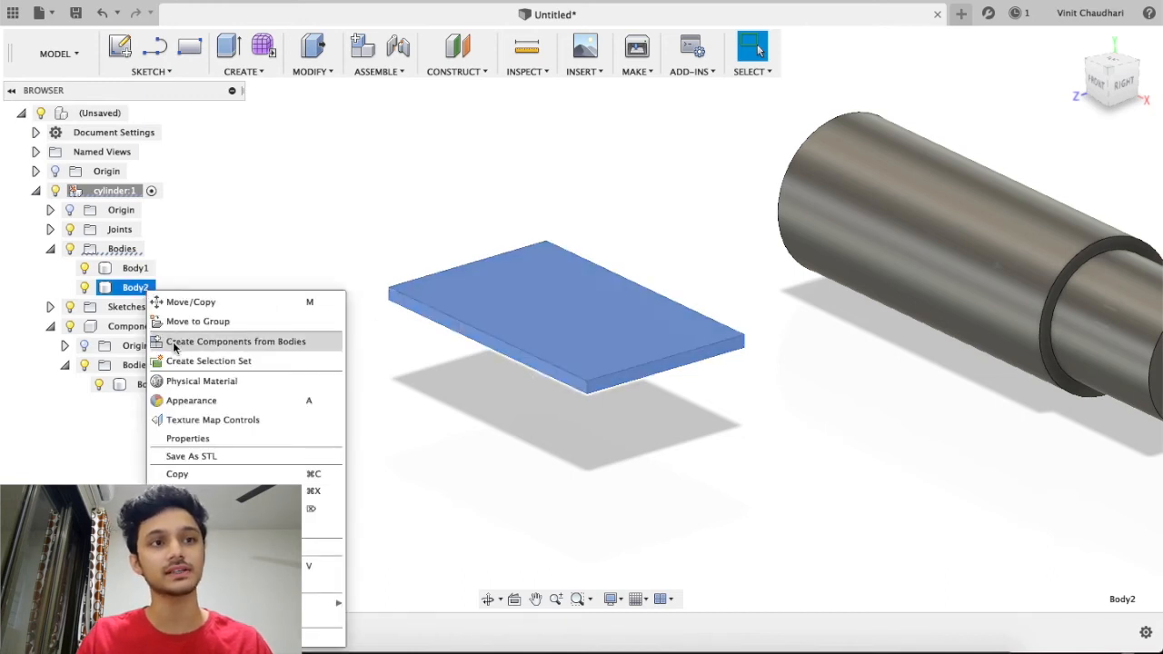
pyautogui.click(175, 342)
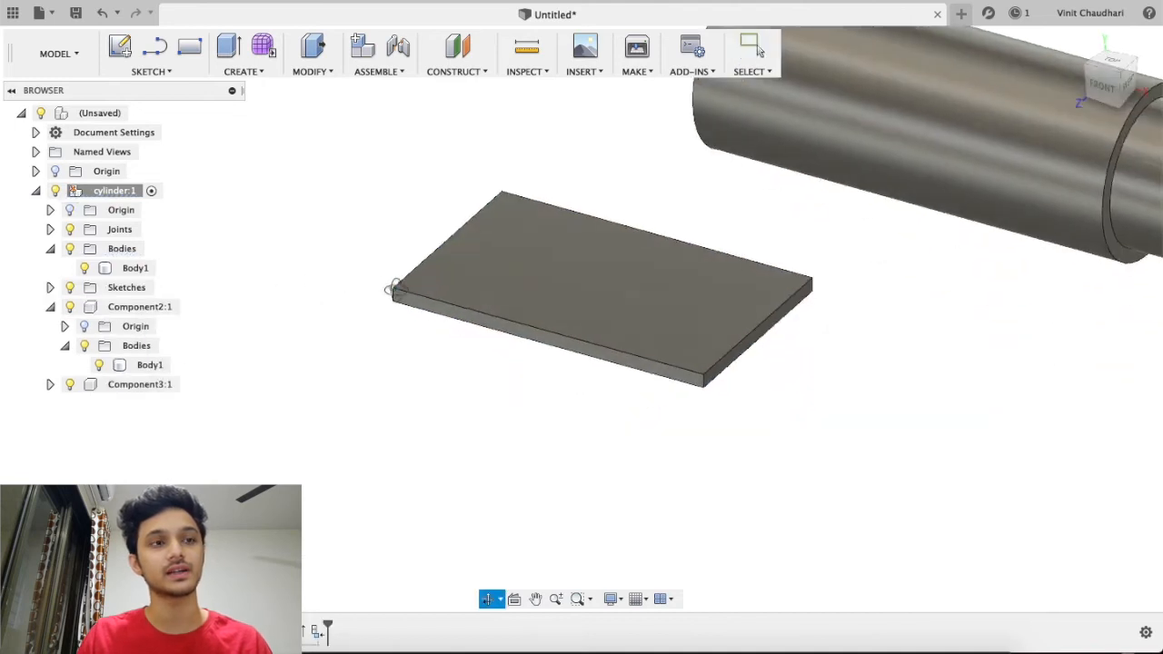
pyautogui.click(145, 385)
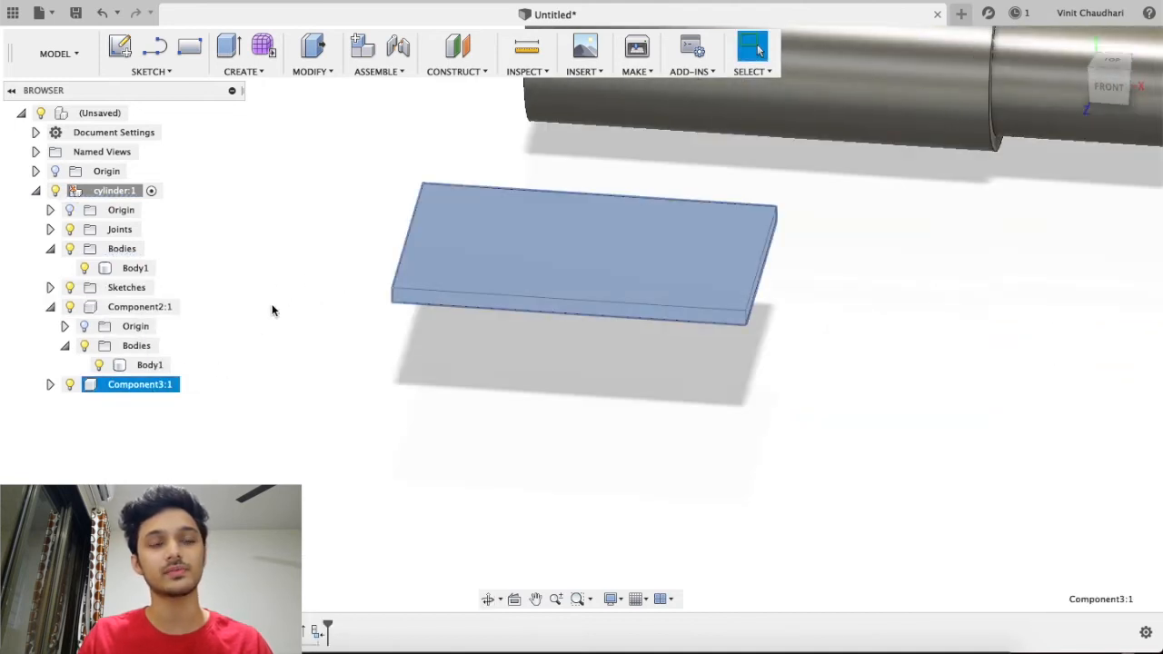
# Create a copy of the plate component with Move/Copy, offset 25 mm upward along Y
pyautogui.moveTo(273, 306); pyautogui.dragTo(336, 285, button='middle')
pyautogui.keyDown('shift'); pyautogui.moveTo(522, 340); pyautogui.dragTo(501, 446, button='middle'); pyautogui.keyUp('shift')
pyautogui.rightClick(500, 309)
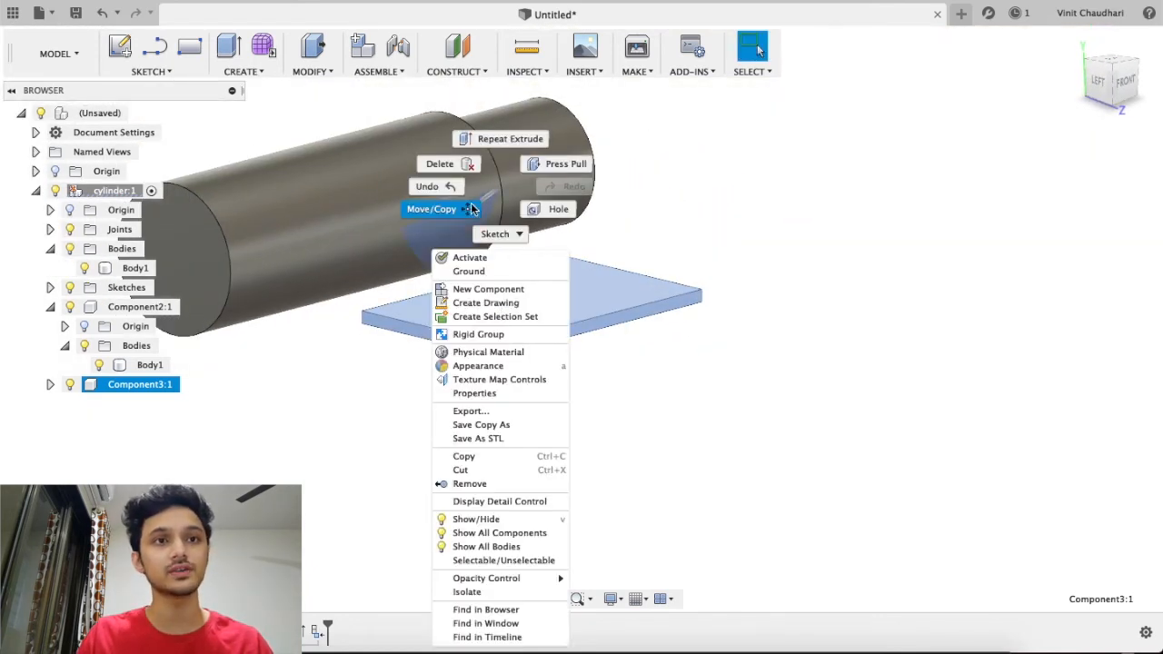
pyautogui.click(443, 209)
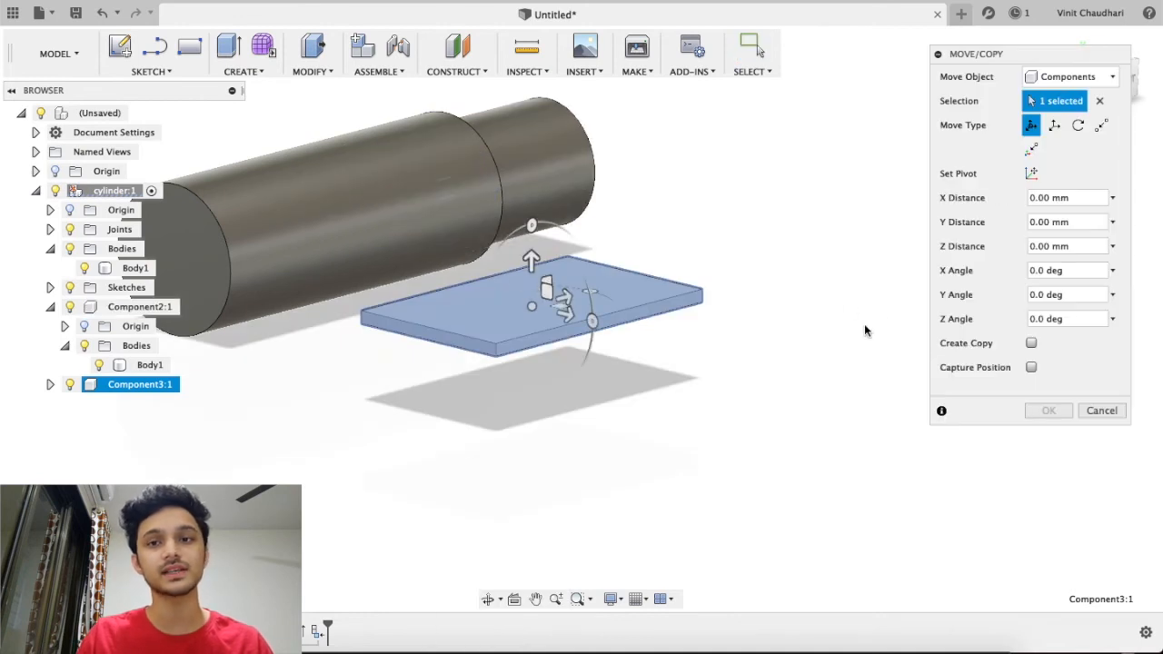
pyautogui.click(1030, 343)
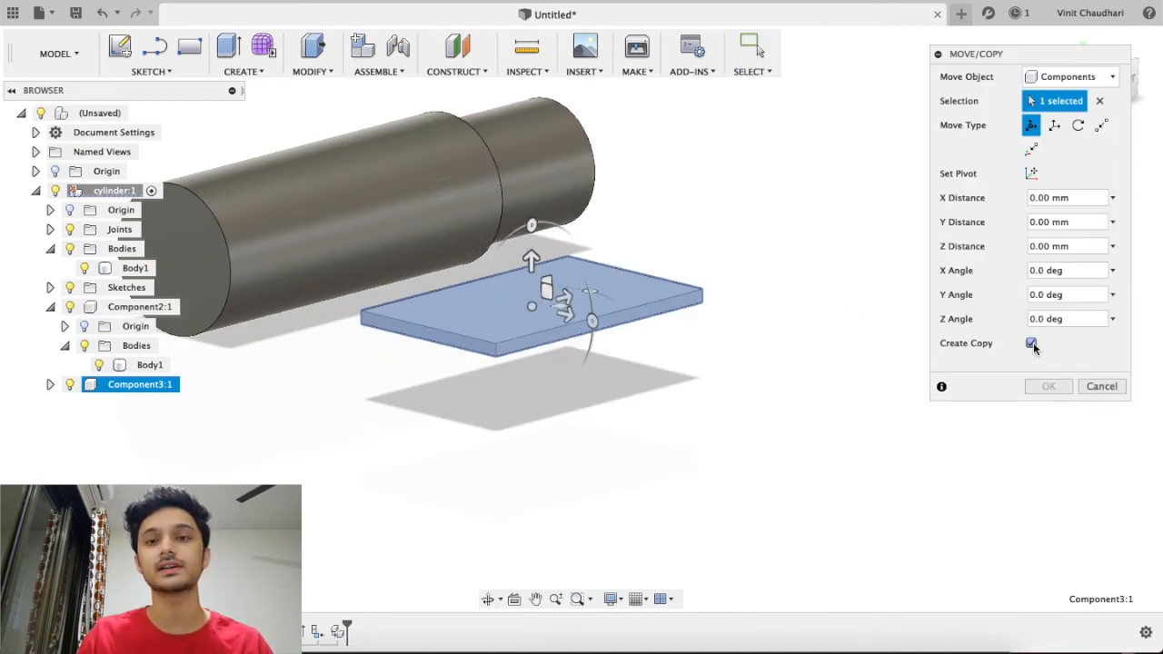
pyautogui.click(531, 259)
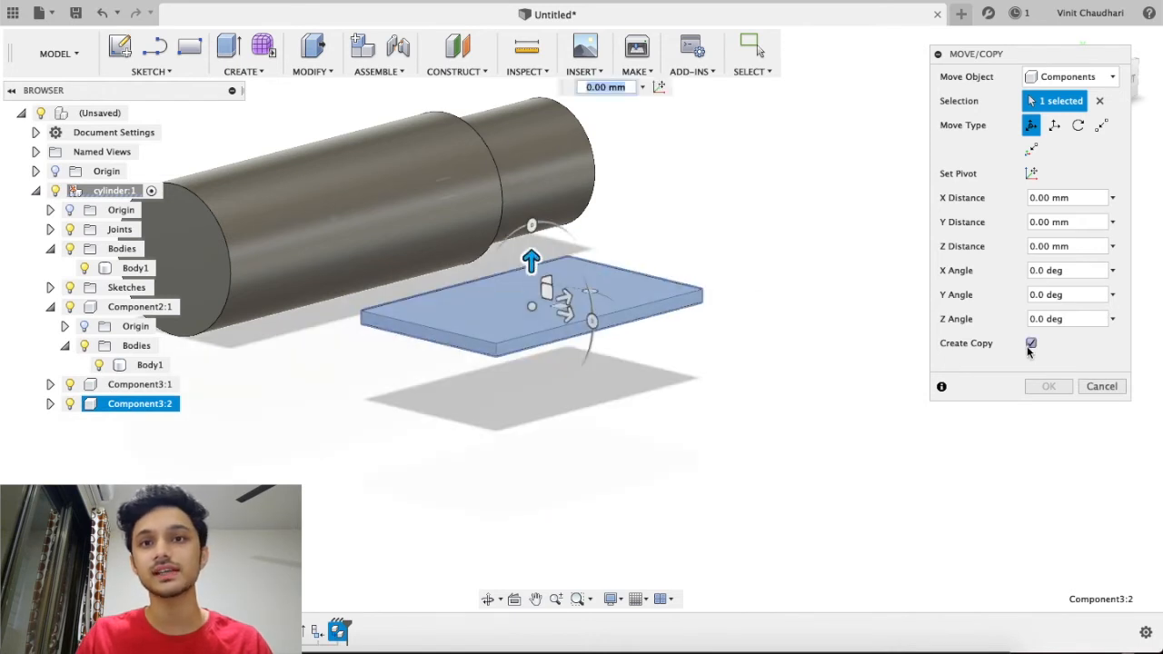
pyautogui.moveTo(531, 261); pyautogui.dragTo(531, 197)
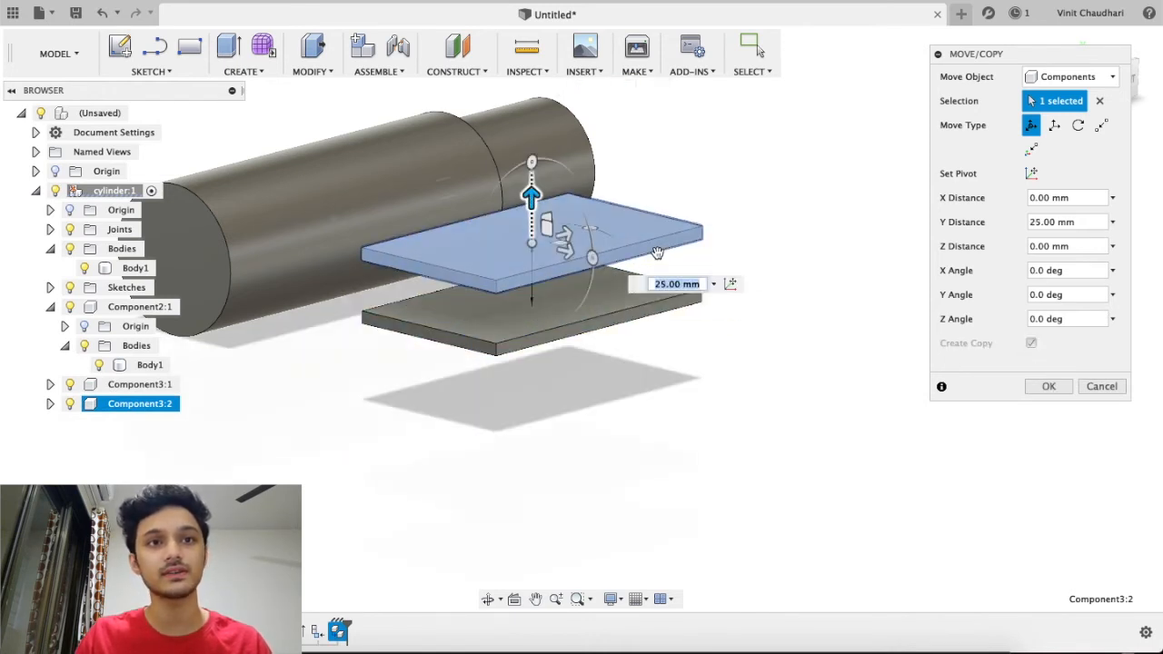
pyautogui.click(1048, 388)
# Open the cylinder's base sketch and add a driven diameter dimension to its outer circle
pyautogui.keyDown('shift'); pyautogui.moveTo(596, 428); pyautogui.dragTo(656, 391, button='middle'); pyautogui.keyUp('shift')
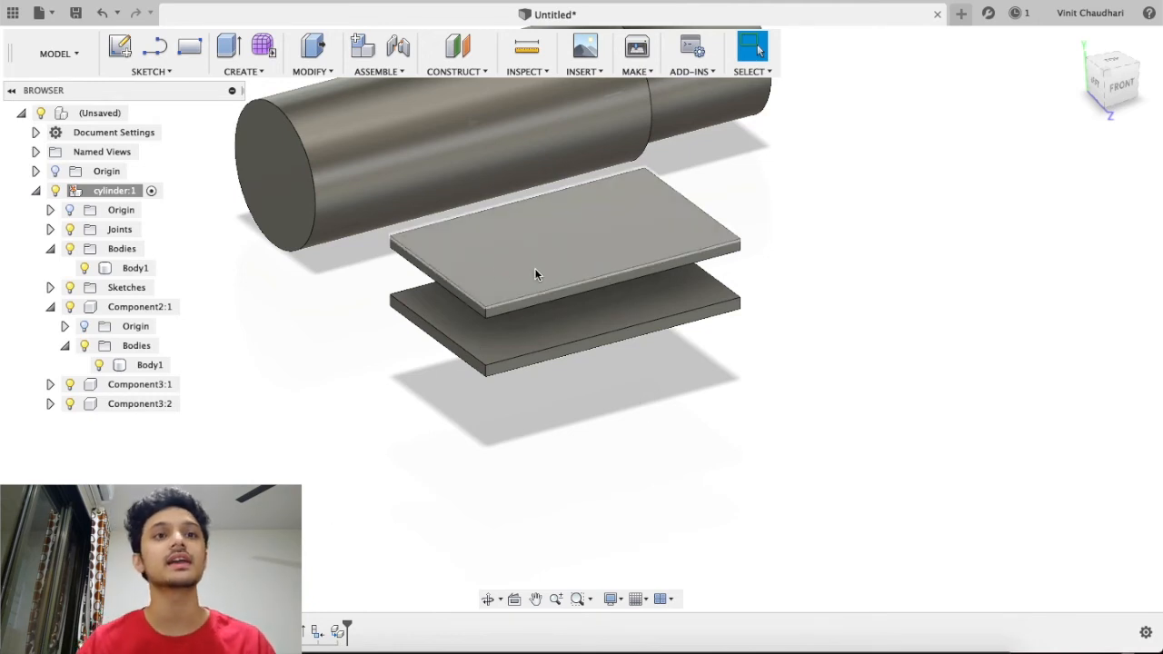
pyautogui.scroll(-1, 566, 381)
pyautogui.keyDown('shift'); pyautogui.moveTo(566, 376); pyautogui.dragTo(571, 386, button='middle'); pyautogui.keyUp('shift')
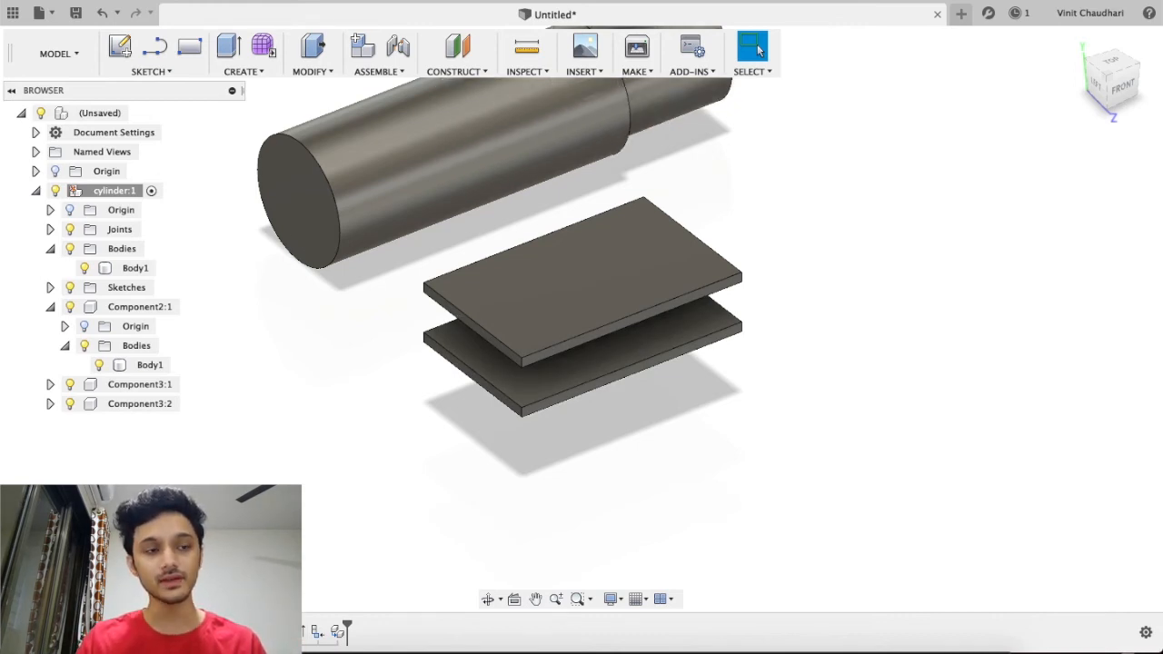
pyautogui.click(299, 200)
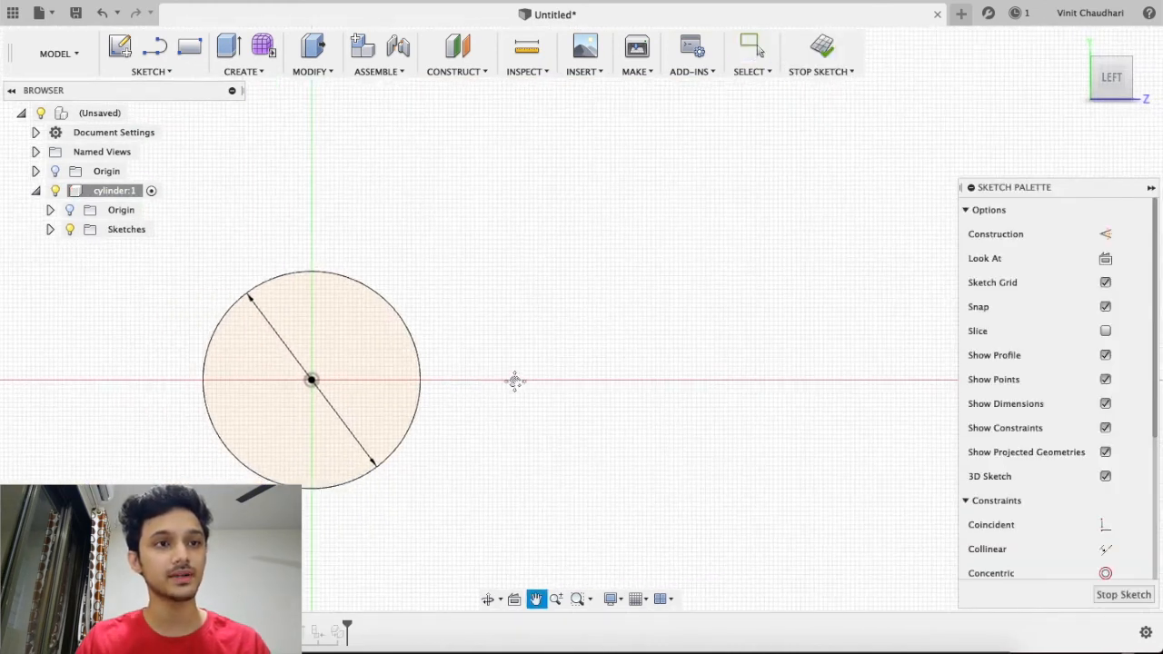
pyautogui.press('d')
pyautogui.click(482, 348)
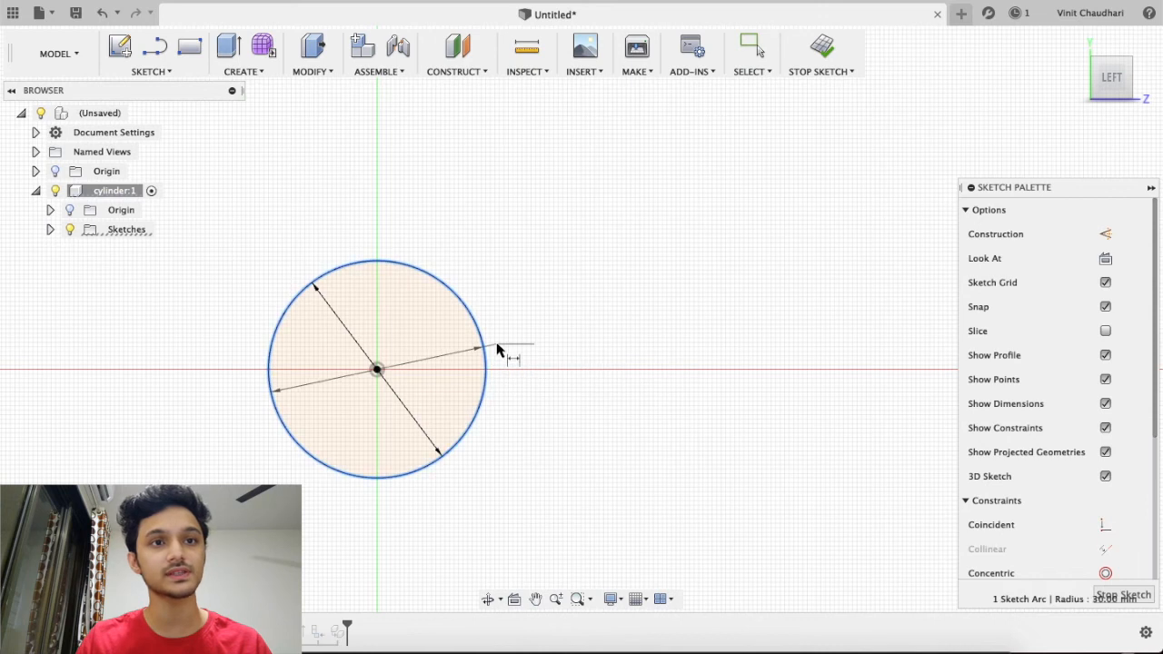
pyautogui.click(548, 261)
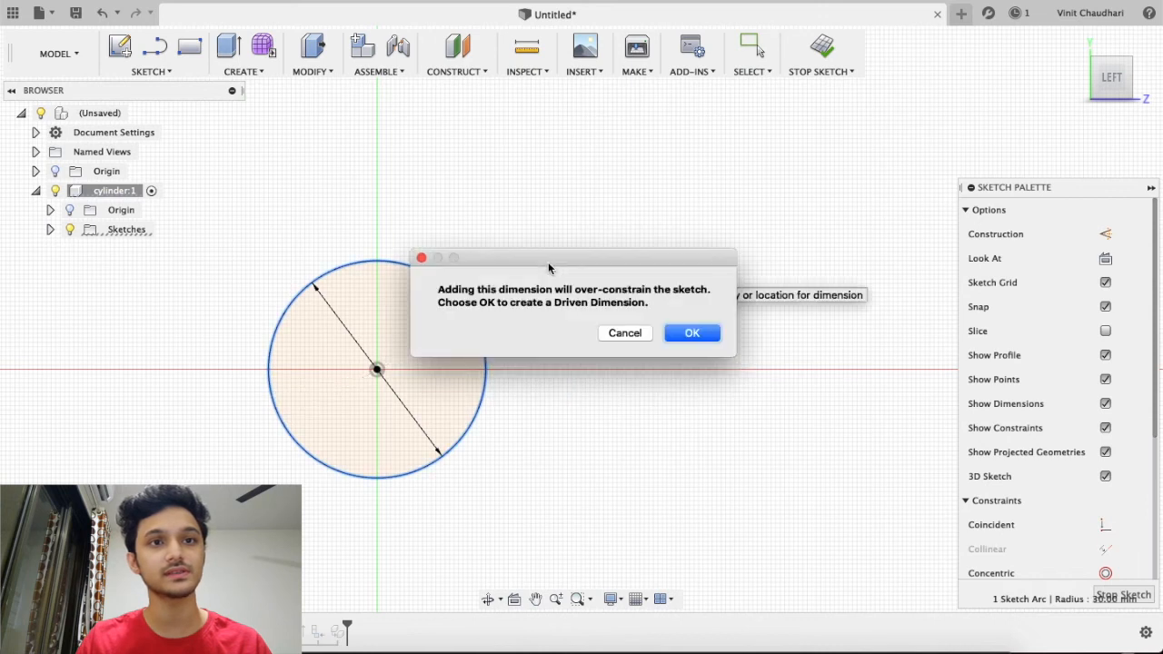
pyautogui.click(678, 336)
pyautogui.scroll(2, 415, 384)
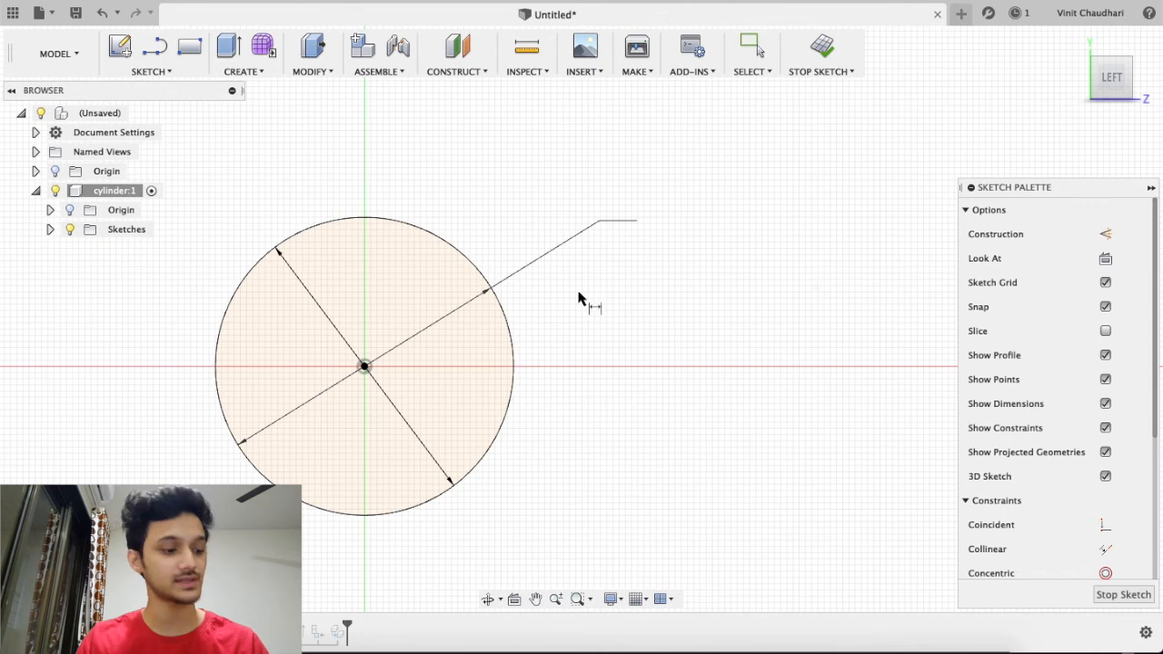
pyautogui.press('Escape')
pyautogui.scroll(-2, 522, 326)
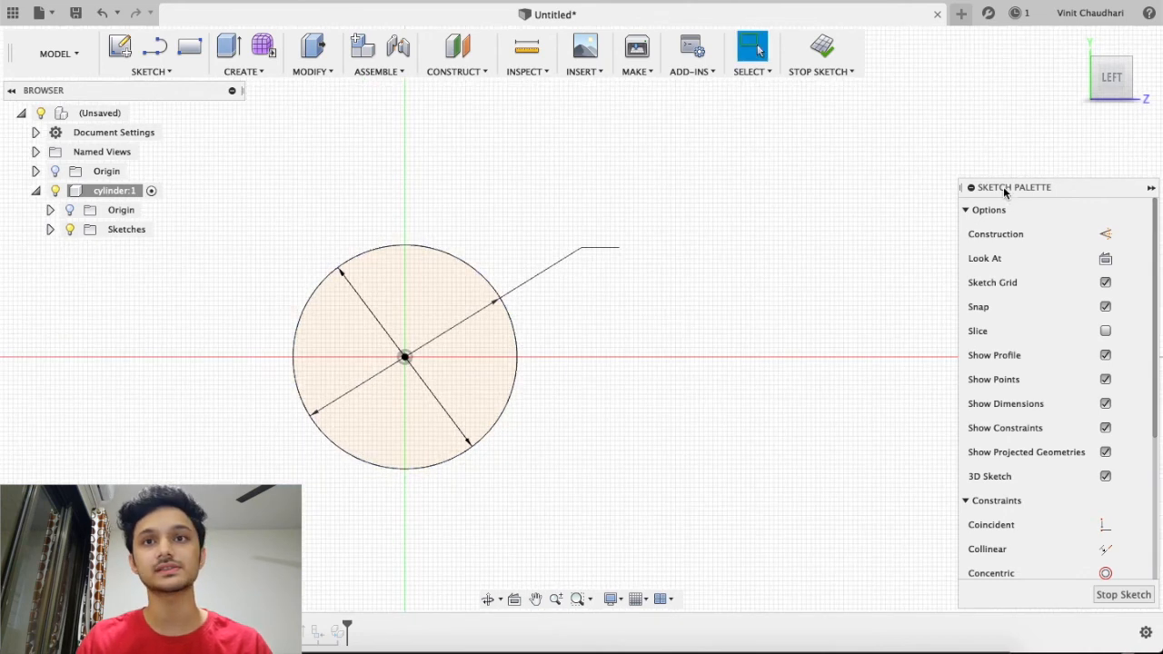
# In the cylinder's end-face sketch, add a driven diameter dimension to the inner circle
pyautogui.moveTo(1004, 191); pyautogui.dragTo(850, 10)
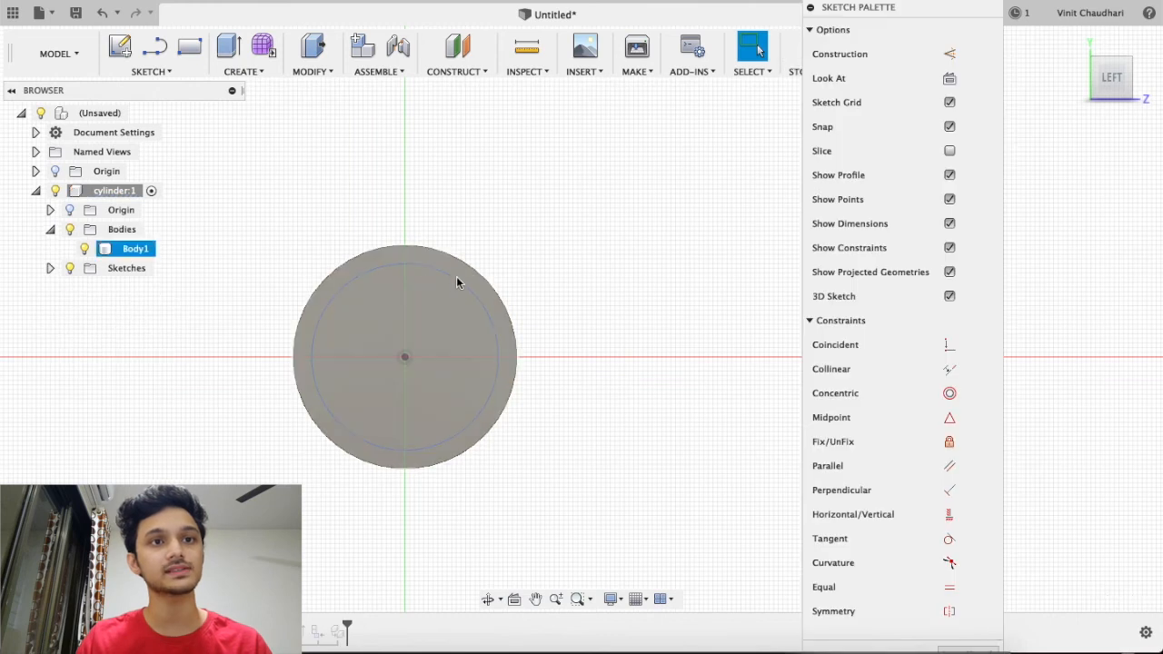
pyautogui.scroll(3, 533, 279)
pyautogui.press('d')
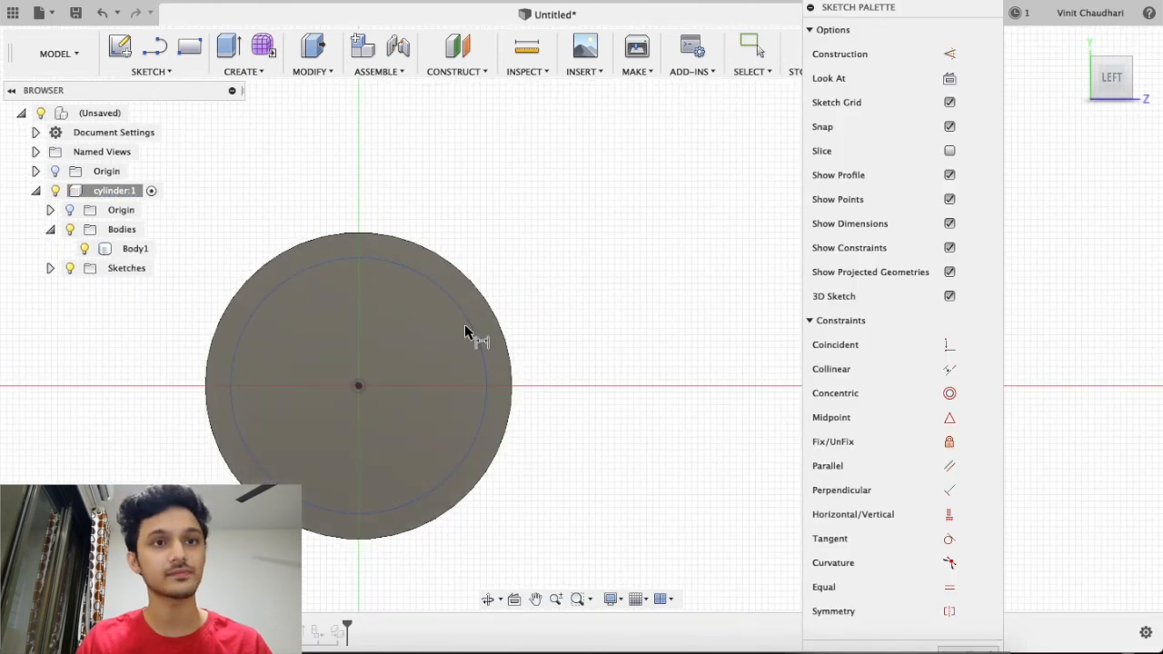
pyautogui.click(470, 327)
pyautogui.click(522, 275)
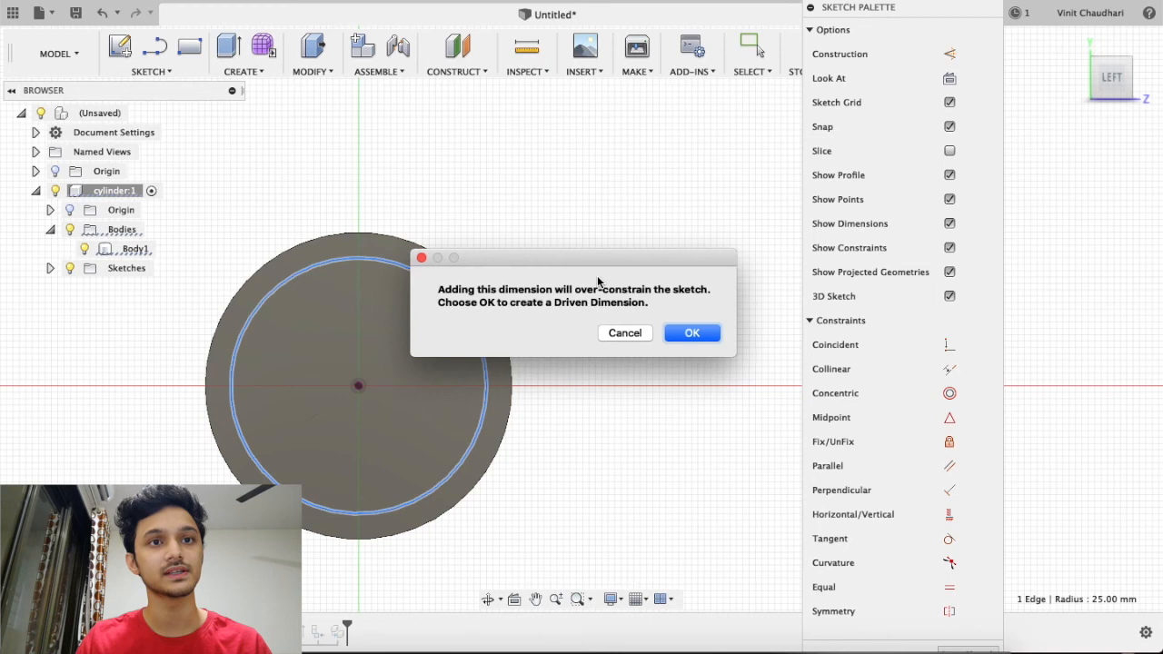
pyautogui.click(691, 333)
pyautogui.scroll(-3, 670, 355)
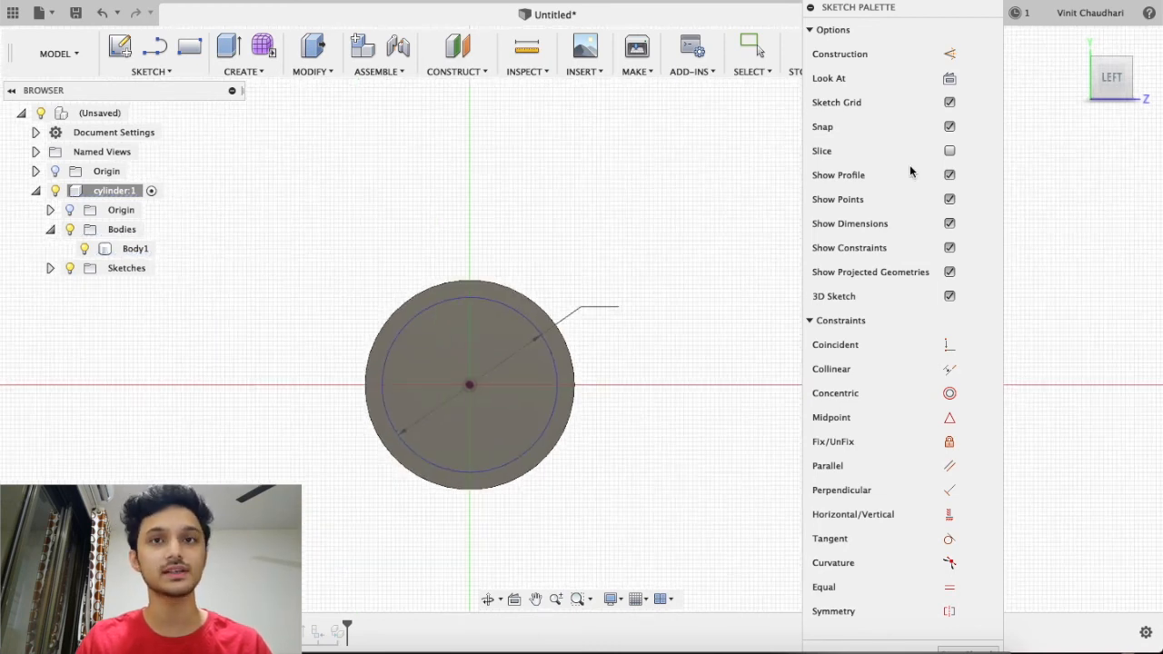
pyautogui.moveTo(852, 11); pyautogui.dragTo(574, 0)
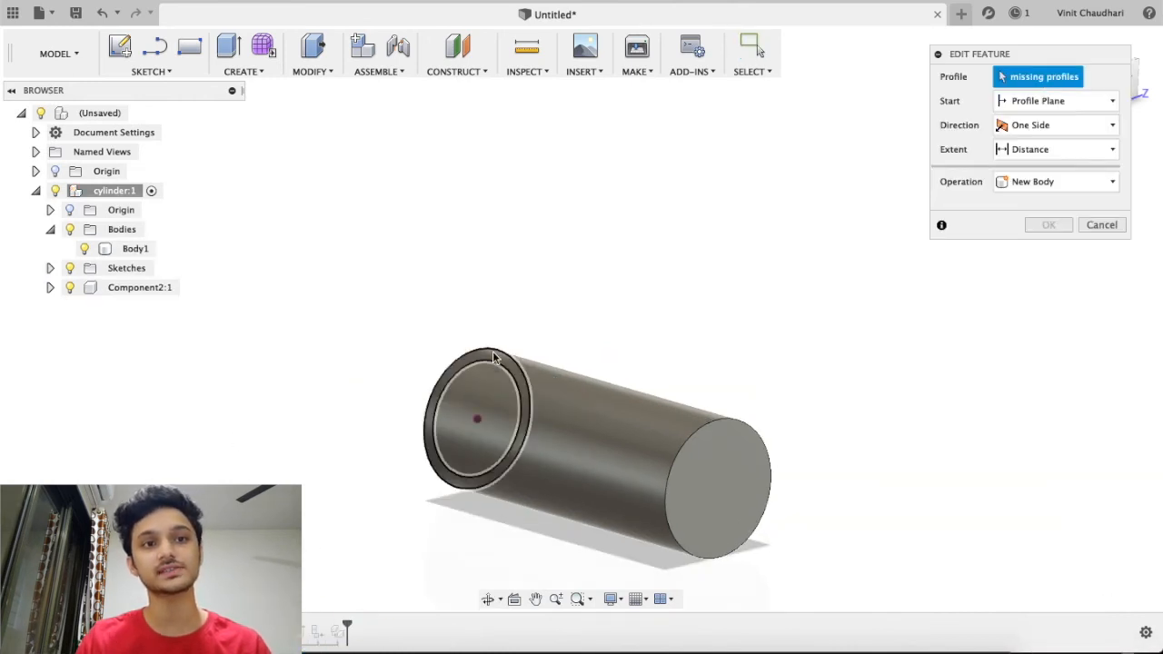
# Edit the rod's extrusion, reselecting the inner circle profile and setting the distance to 60 mm as a new body
pyautogui.keyDown('shift'); pyautogui.moveTo(545, 381); pyautogui.dragTo(563, 454, button='middle'); pyautogui.keyUp('shift')
pyautogui.scroll(-2, 475, 494)
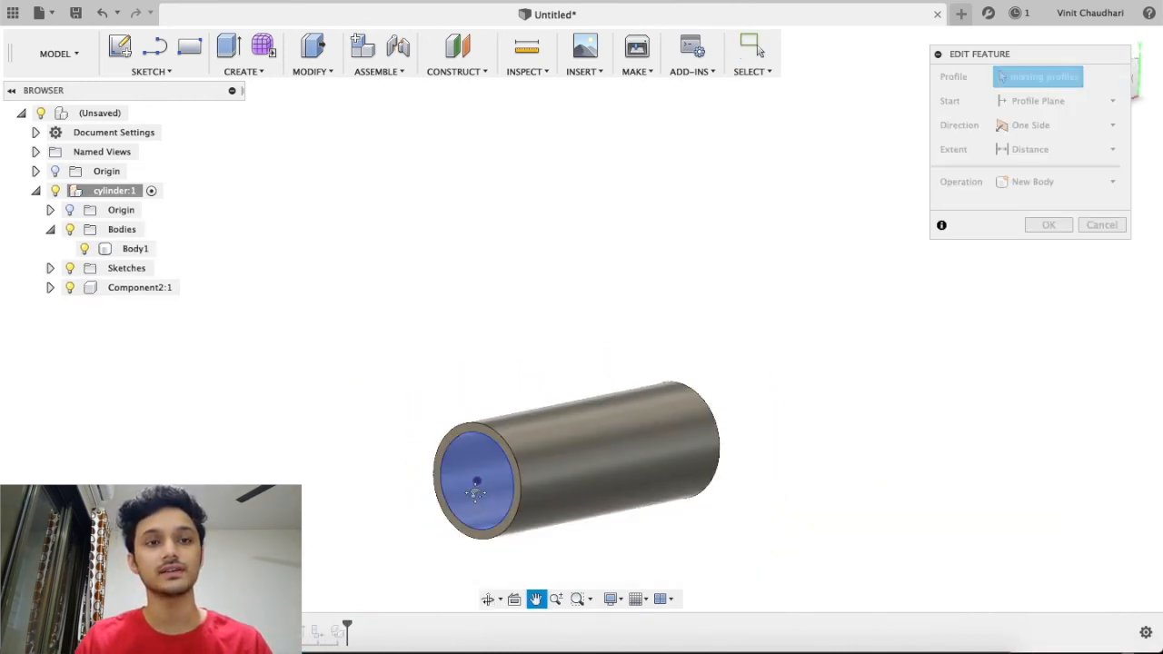
pyautogui.moveTo(475, 494); pyautogui.dragTo(505, 358, button='middle')
pyautogui.click(505, 357)
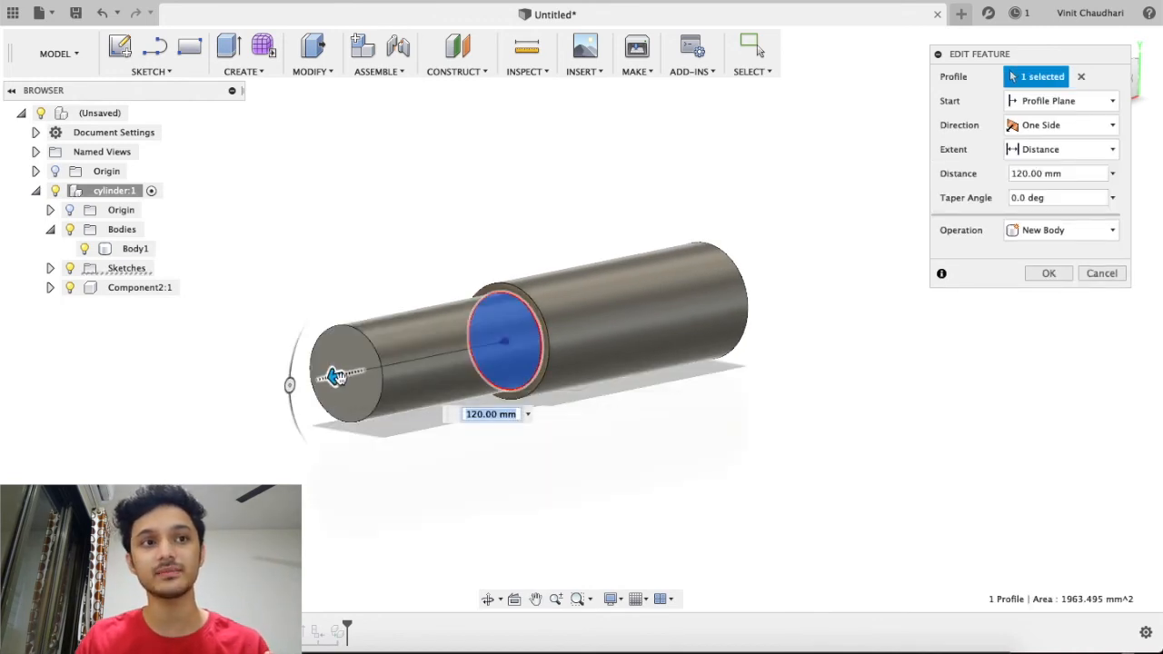
pyautogui.moveTo(335, 375); pyautogui.dragTo(415, 361)
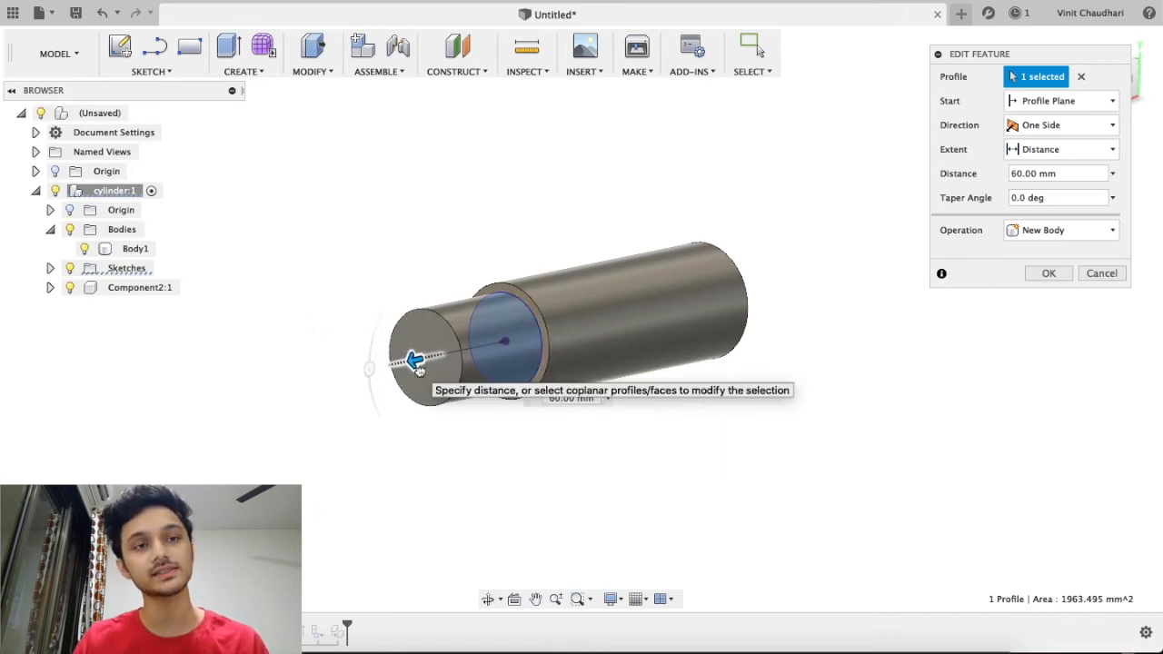
pyautogui.click(1048, 272)
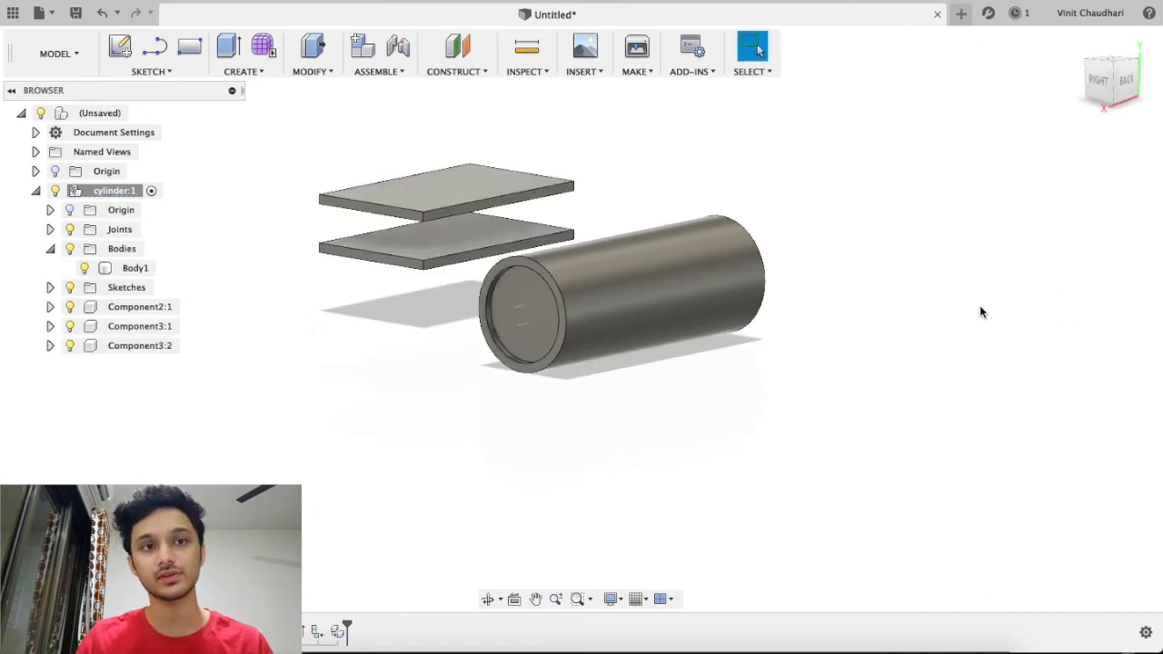
# Slide the shortened rod out through the open end of the cylinder
pyautogui.keyDown('shift'); pyautogui.moveTo(492, 432); pyautogui.dragTo(702, 314, button='middle'); pyautogui.keyUp('shift')
pyautogui.moveTo(734, 267); pyautogui.dragTo(849, 350)
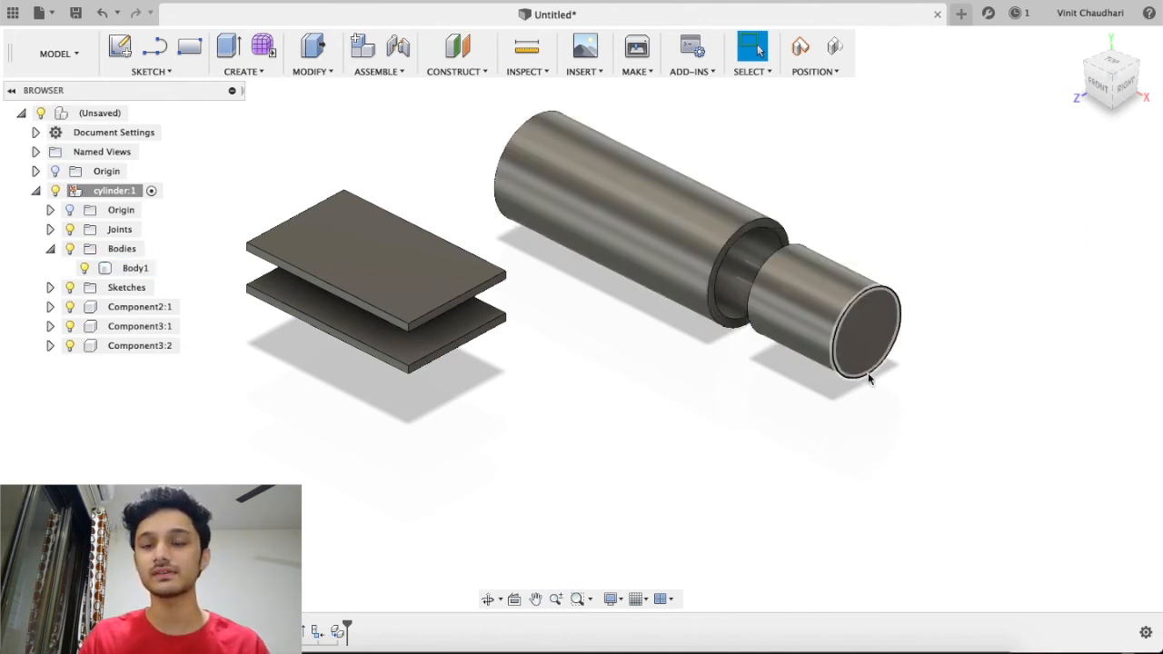
pyautogui.keyDown('shift'); pyautogui.moveTo(571, 461); pyautogui.dragTo(549, 476, button='middle'); pyautogui.keyUp('shift')
pyautogui.scroll(5, 571, 456)
pyautogui.press('Escape')
pyautogui.moveTo(648, 455); pyautogui.dragTo(687, 454, button='middle')
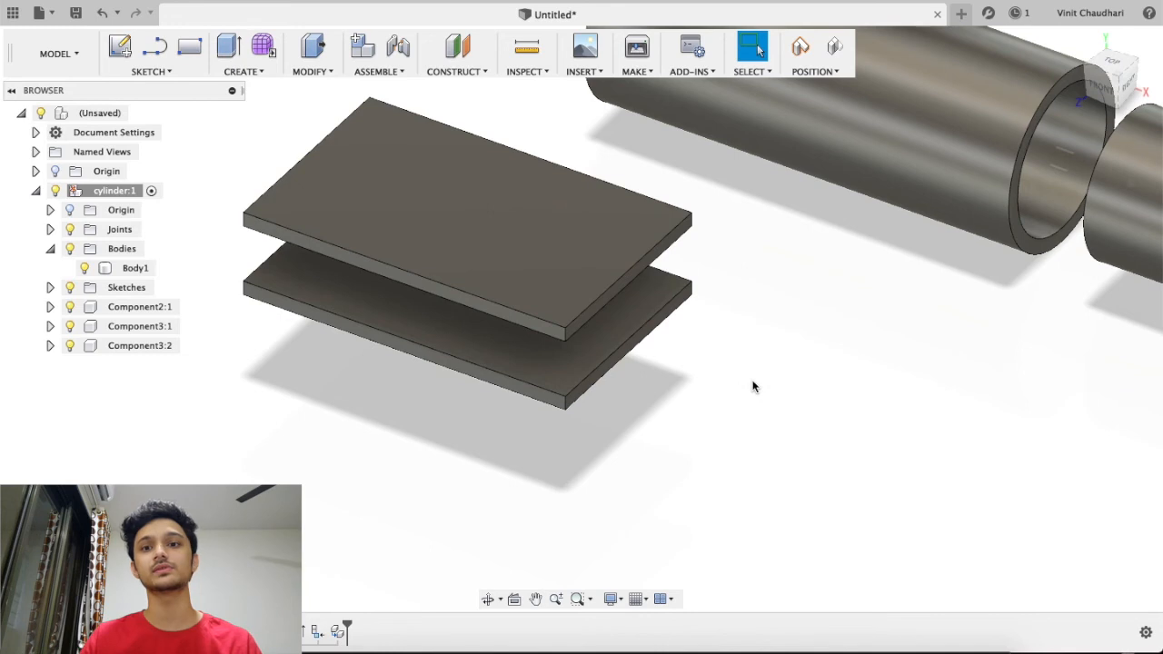
pyautogui.moveTo(752, 387); pyautogui.dragTo(773, 408, button='middle')
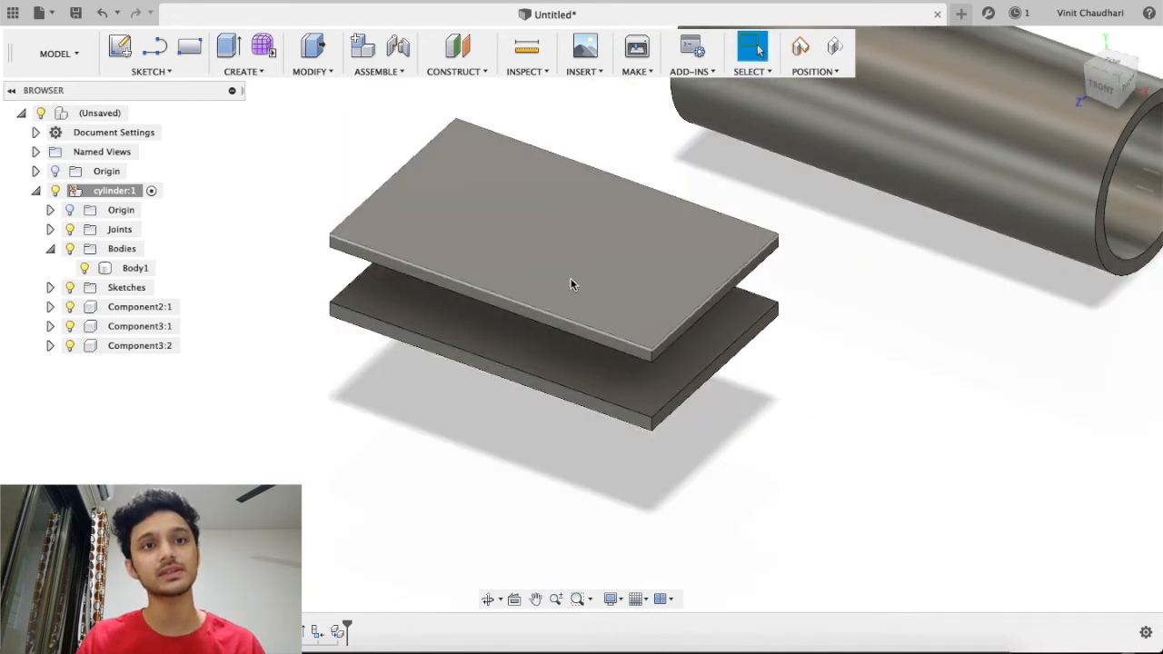
pyautogui.click(316, 75)
pyautogui.click(370, 76)
pyautogui.click(380, 70)
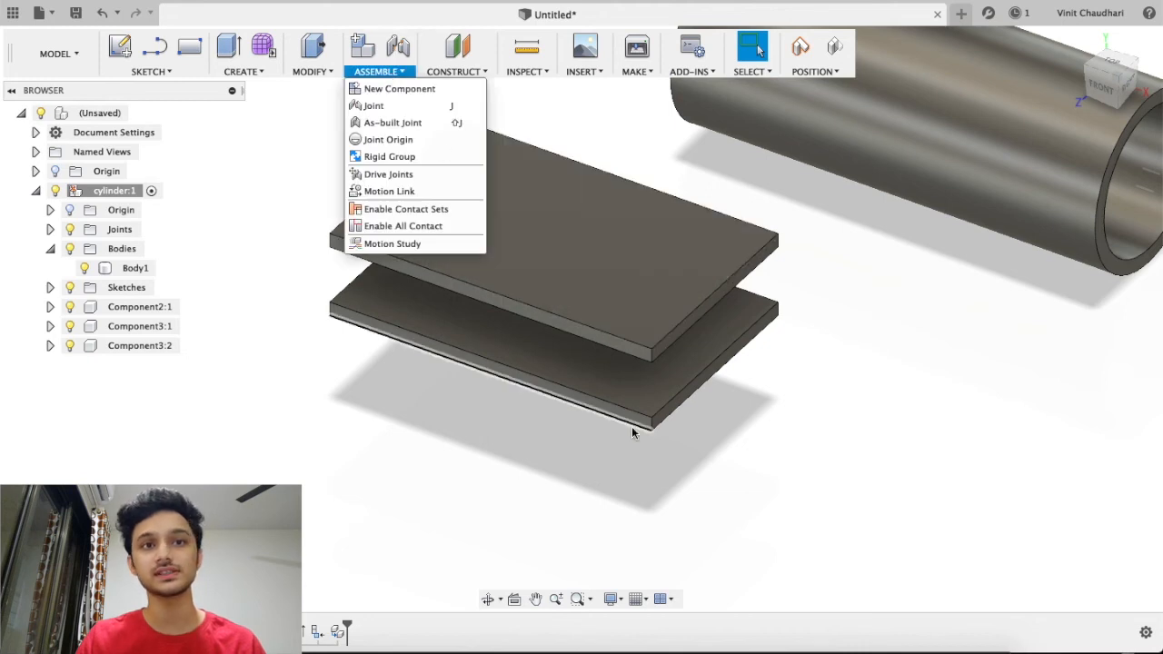
pyautogui.click(576, 493)
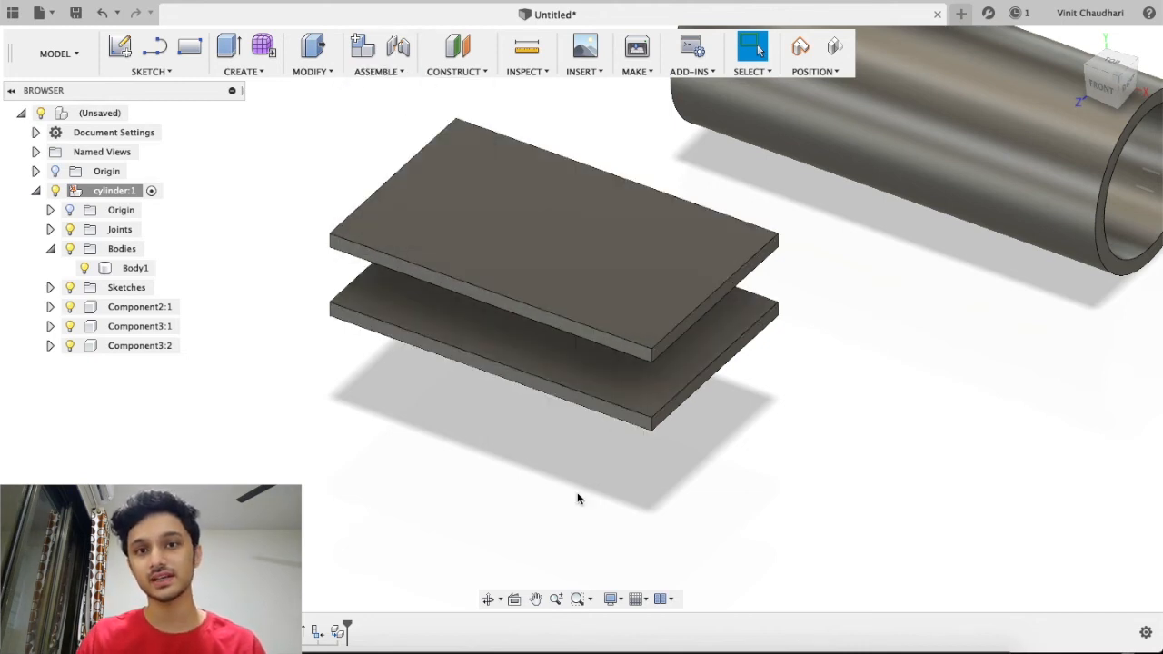
# Start a joint, capturing the current component positions, and join the upper plate to the lower plate at their face centres
pyautogui.click(396, 72)
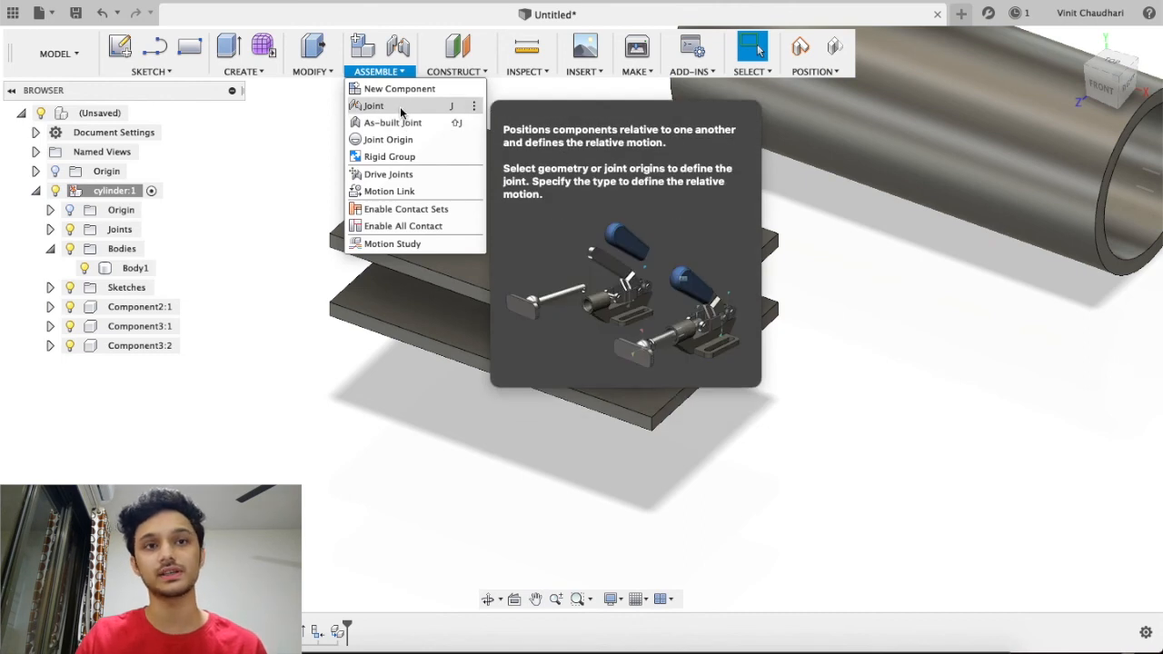
pyautogui.click(400, 107)
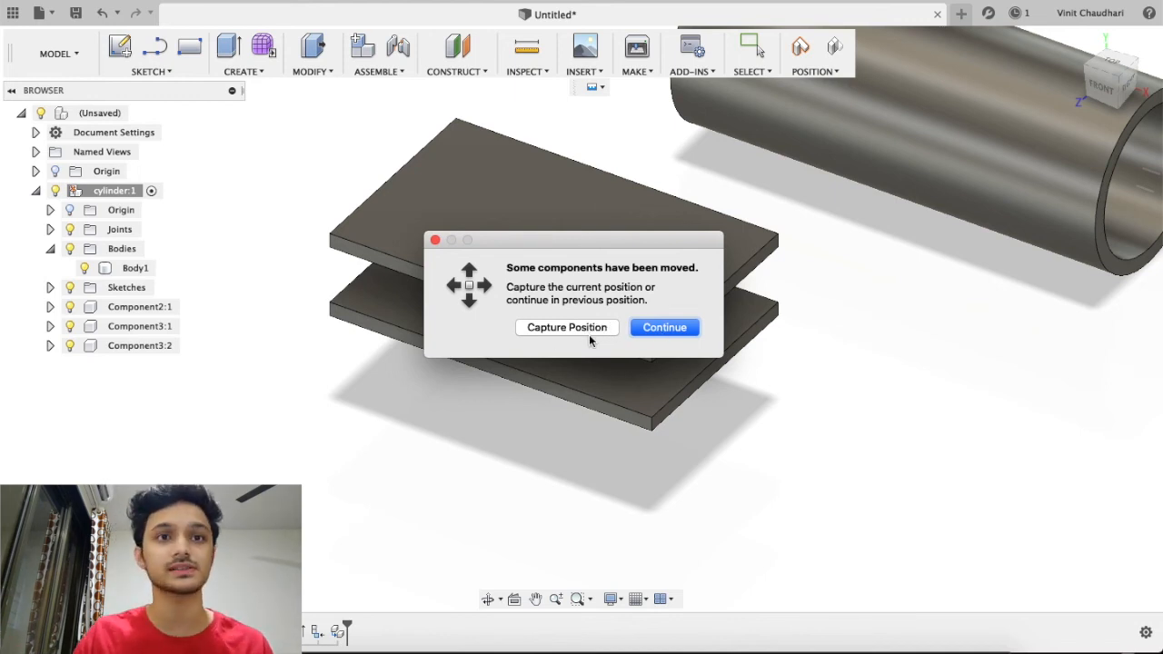
pyautogui.click(589, 333)
pyautogui.keyDown('shift'); pyautogui.moveTo(478, 424); pyautogui.dragTo(534, 420, button='middle'); pyautogui.keyUp('shift')
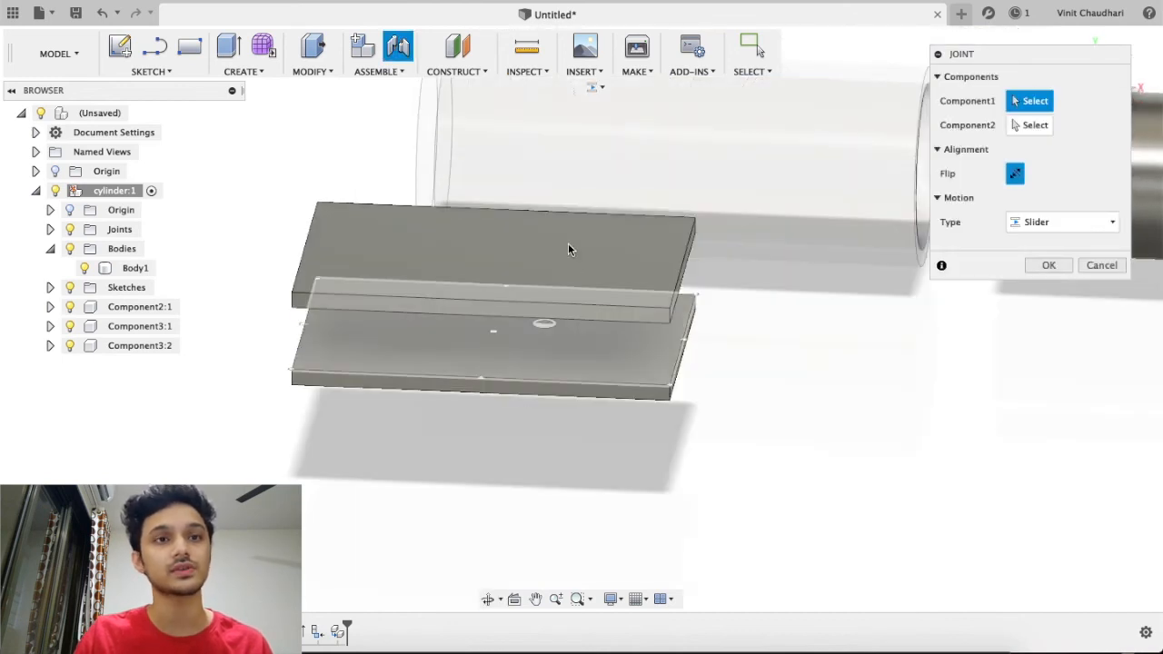
pyautogui.keyDown('shift'); pyautogui.moveTo(513, 315); pyautogui.dragTo(569, 313, button='middle'); pyautogui.keyUp('shift')
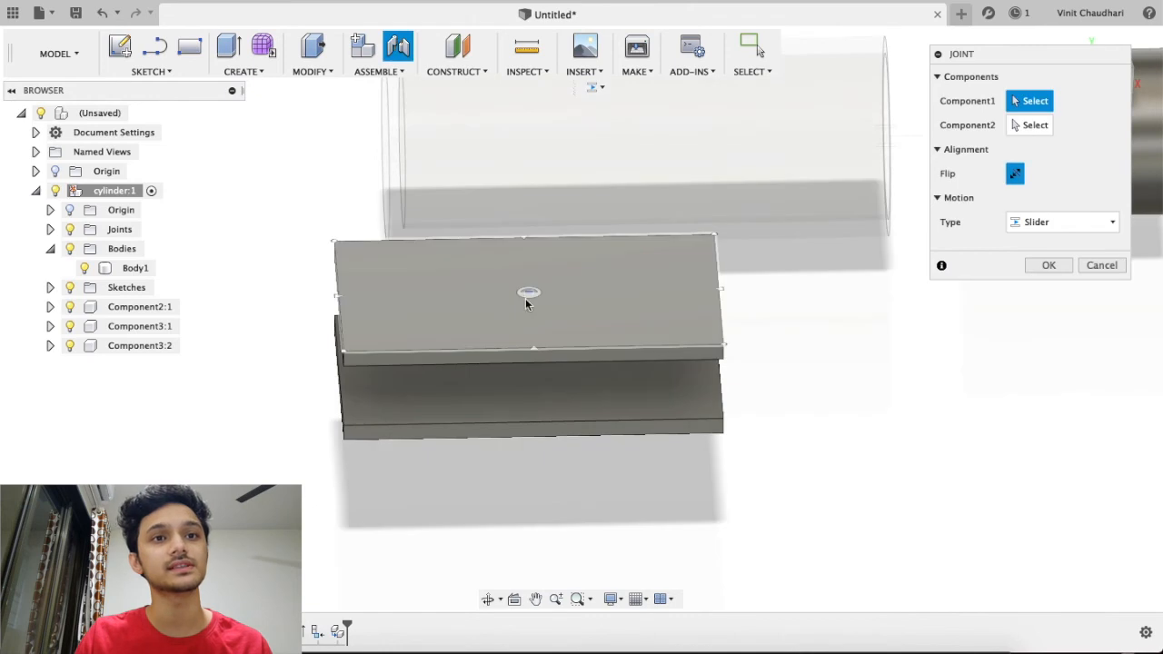
pyautogui.click(525, 298)
pyautogui.keyDown('shift'); pyautogui.moveTo(562, 429); pyautogui.dragTo(564, 411, button='middle'); pyautogui.keyUp('shift')
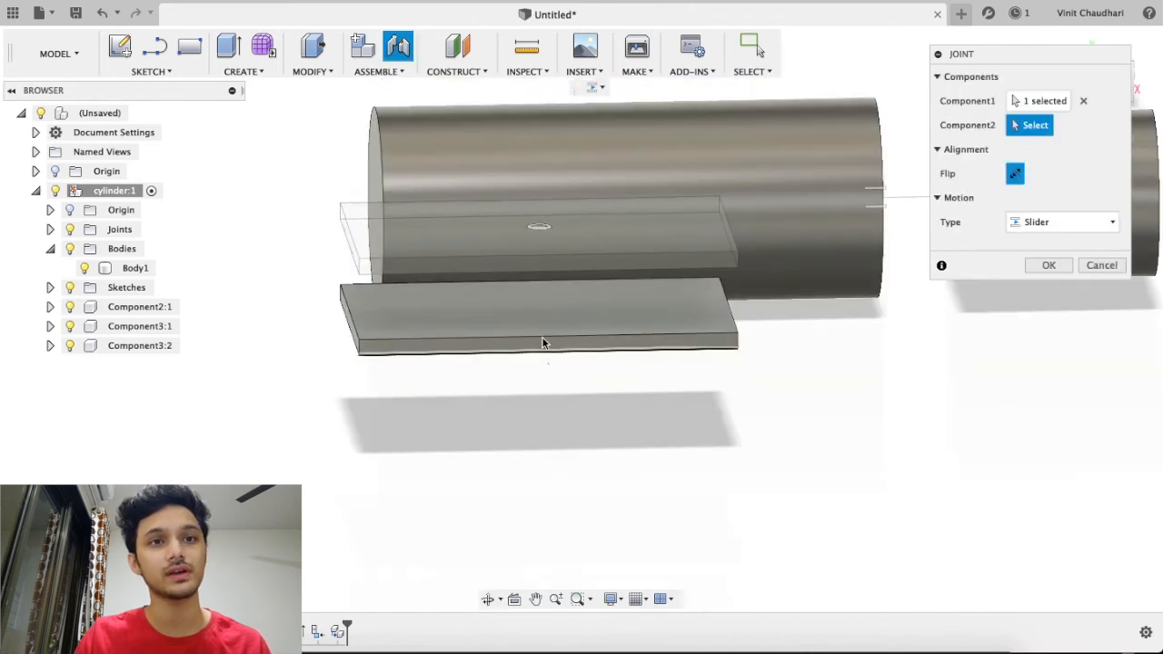
pyautogui.click(549, 309)
# Set the motion type of the joint between the two plates to Rigid
pyautogui.keyDown('shift'); pyautogui.moveTo(563, 363); pyautogui.dragTo(599, 411, button='middle'); pyautogui.keyUp('shift')
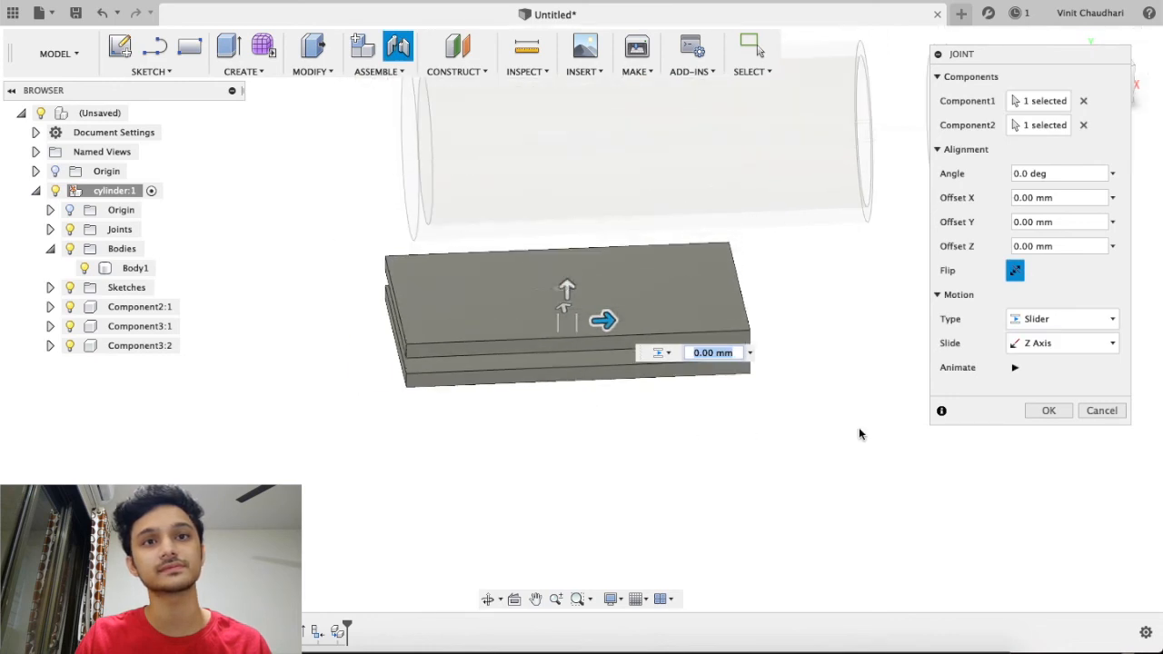
pyautogui.keyDown('shift'); pyautogui.moveTo(488, 500); pyautogui.dragTo(711, 420, button='middle'); pyautogui.keyUp('shift')
pyautogui.moveTo(637, 422); pyautogui.dragTo(452, 425, button='middle')
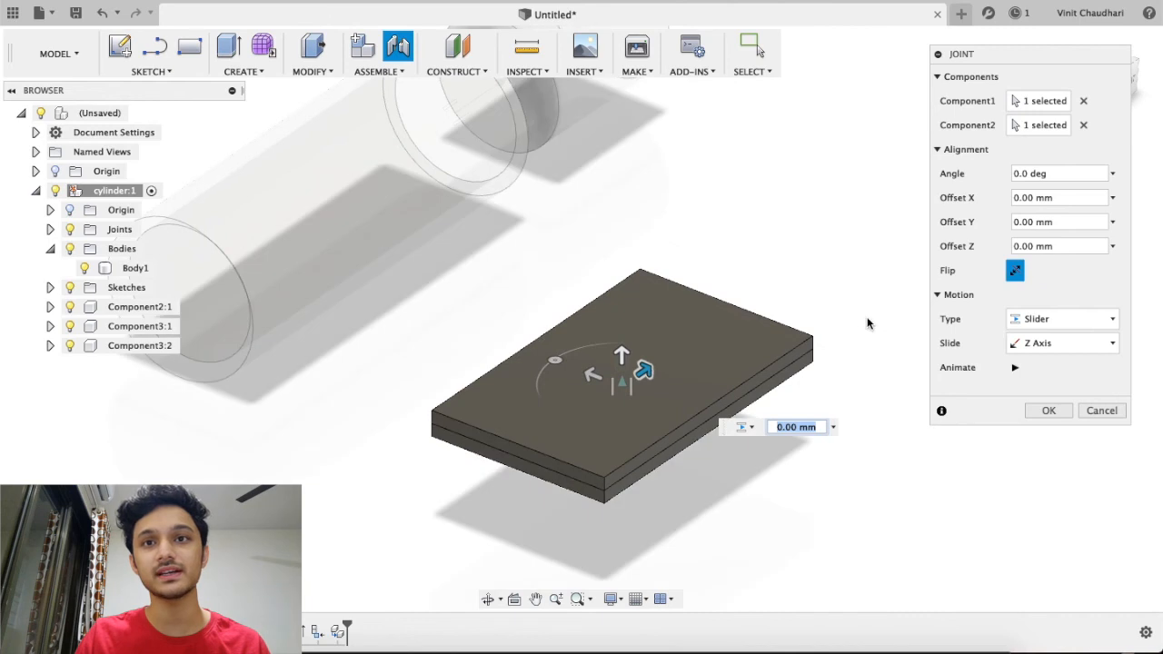
pyautogui.click(1042, 320)
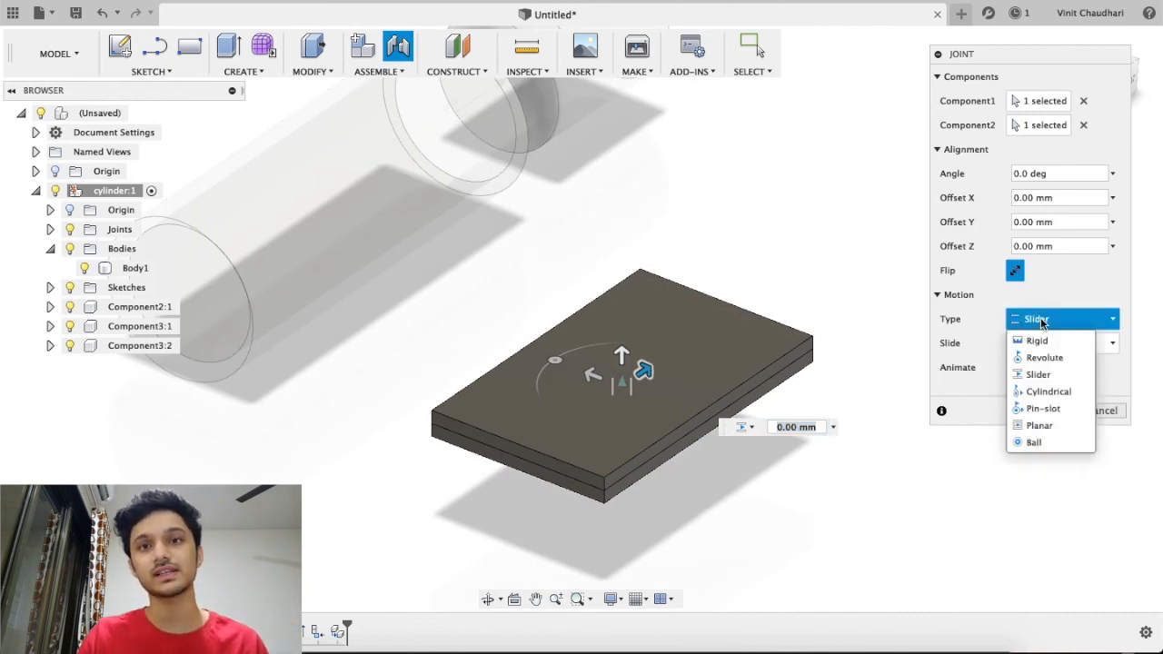
pyautogui.click(1038, 334)
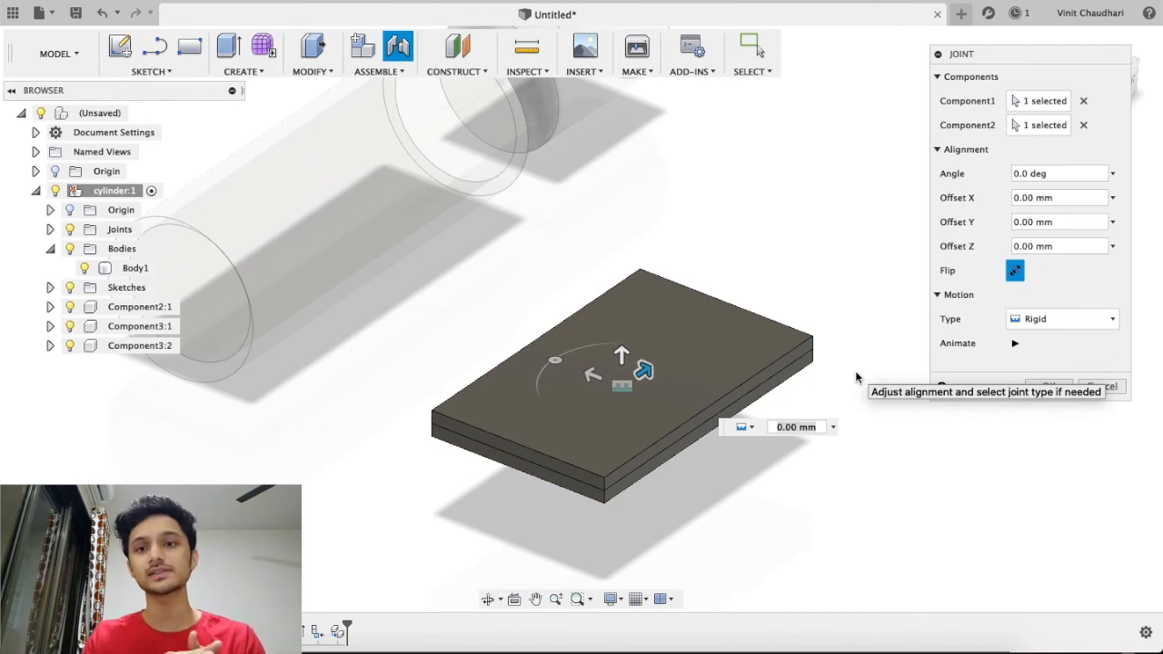
# Try the Revolute and Cylindrical motion types for the joint between the two plates
pyautogui.click(1046, 320)
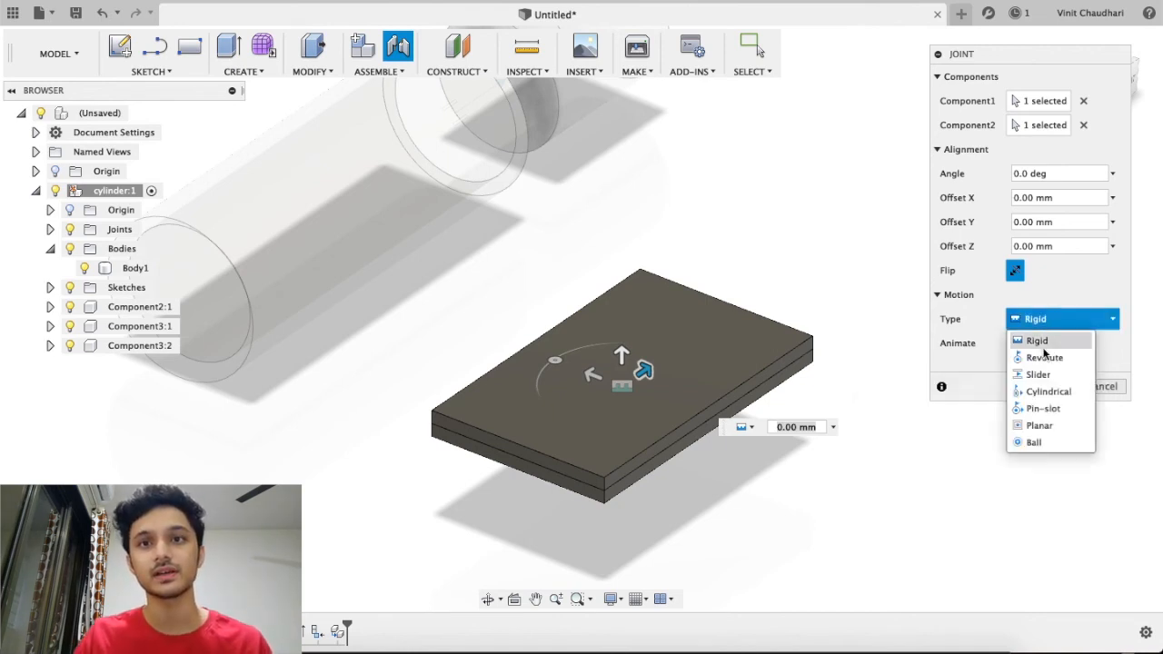
pyautogui.click(1043, 358)
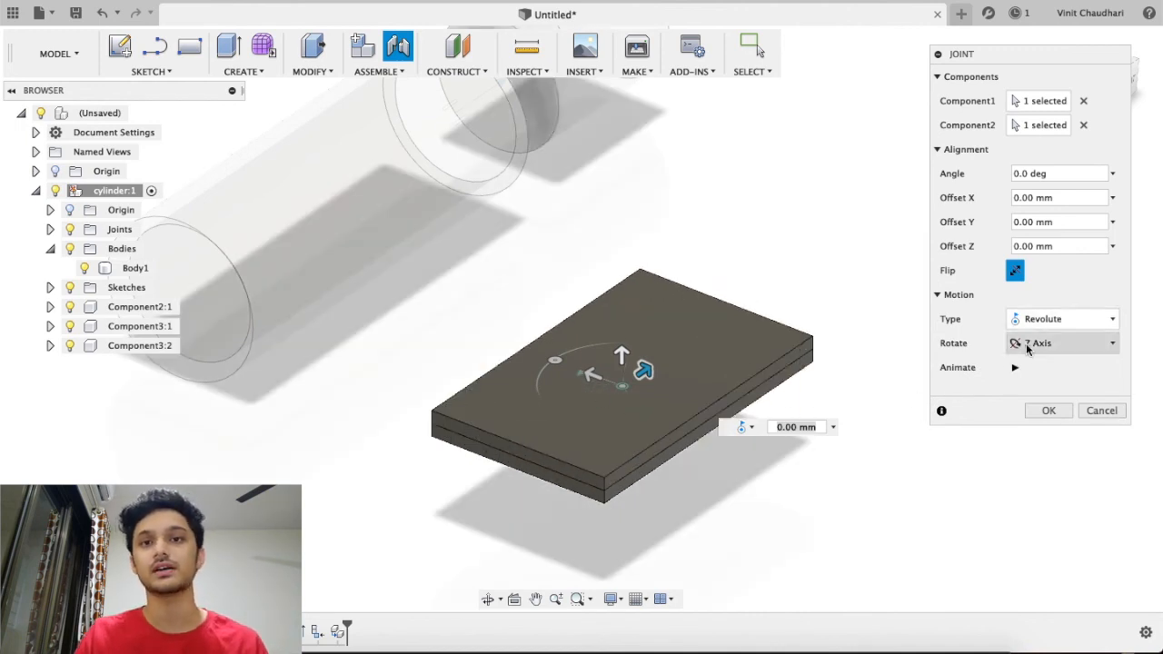
pyautogui.click(1044, 319)
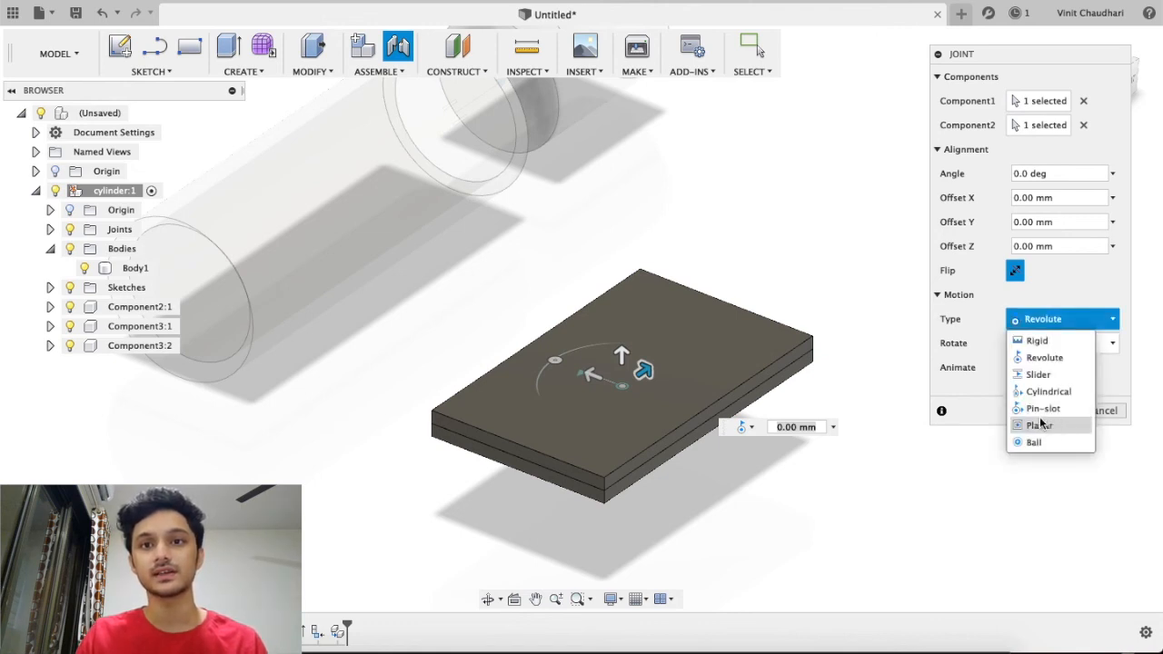
pyautogui.click(1023, 391)
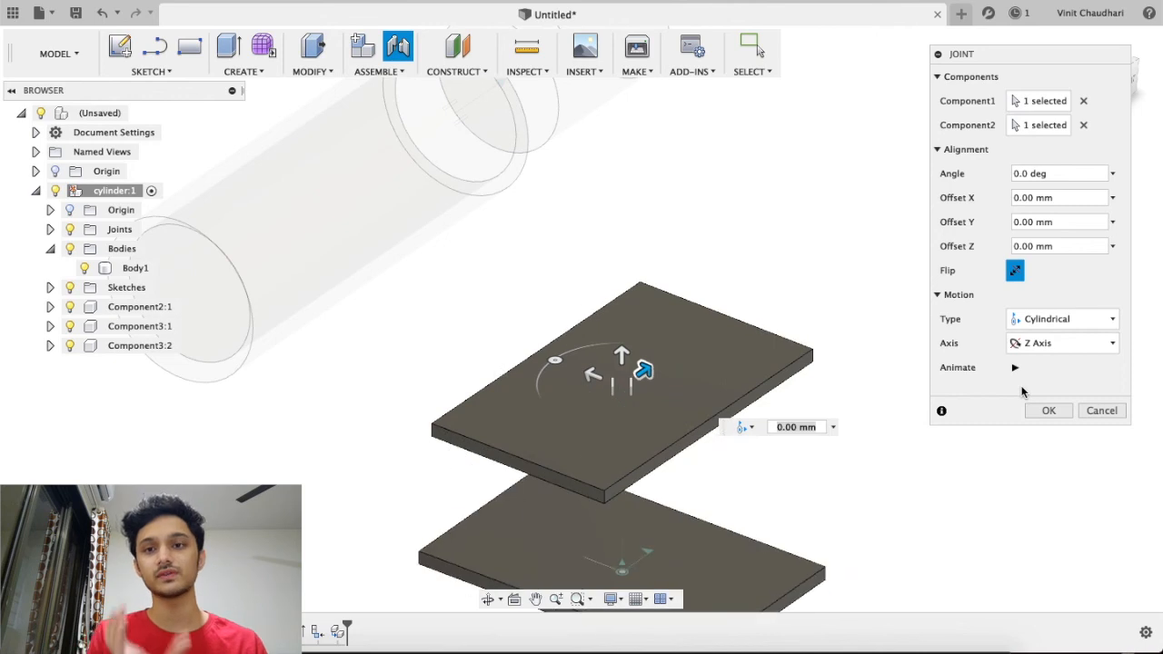
# Set the joint between the two plates to Slider motion along the X Axis
pyautogui.click(1045, 318)
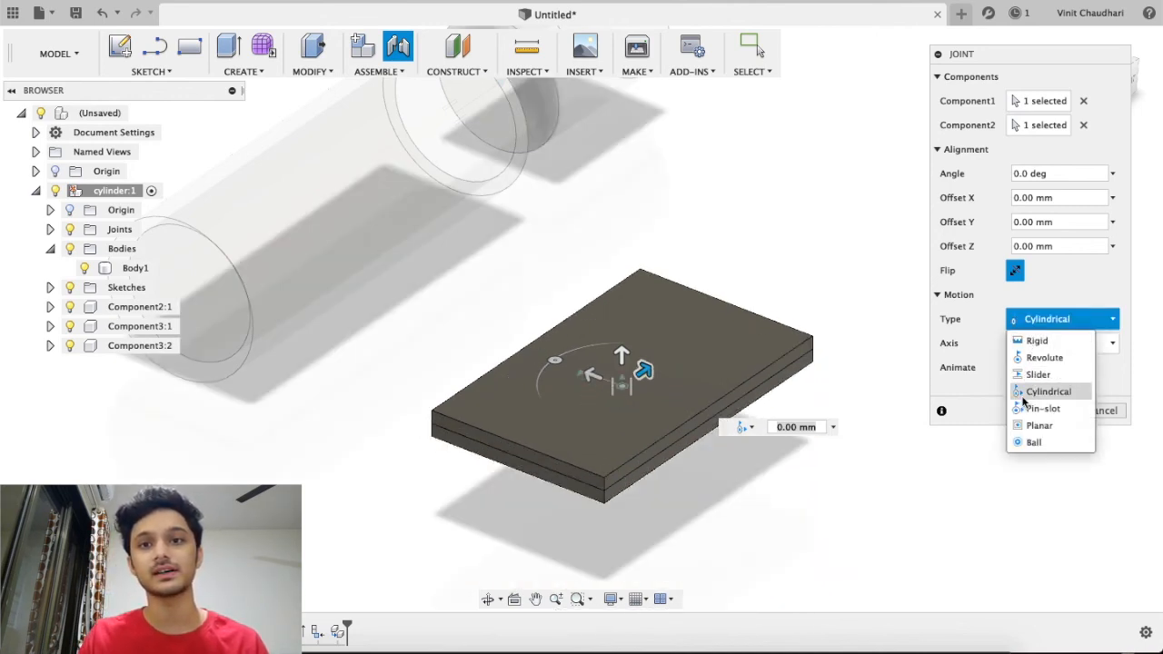
pyautogui.click(1034, 375)
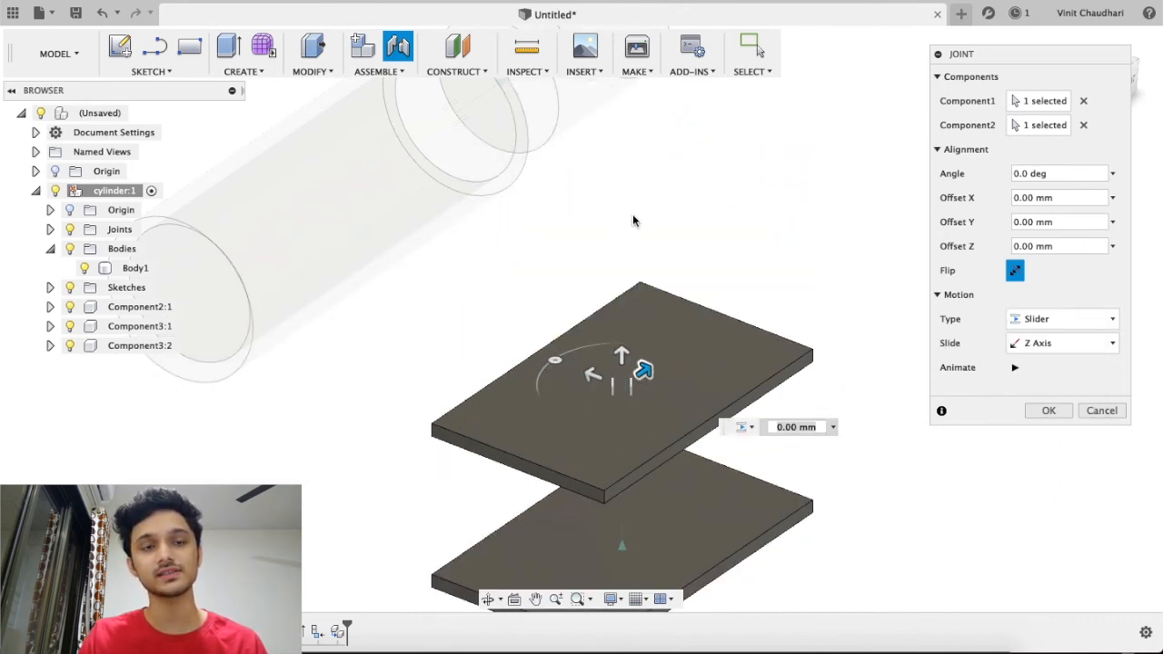
pyautogui.click(1073, 349)
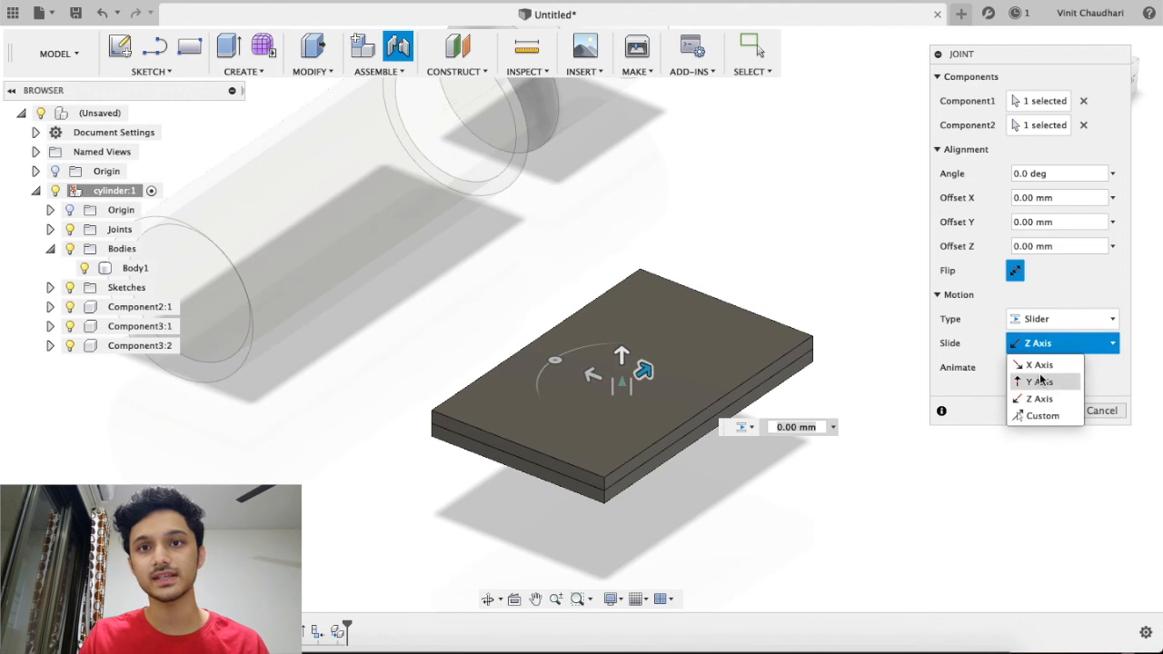
pyautogui.click(1041, 365)
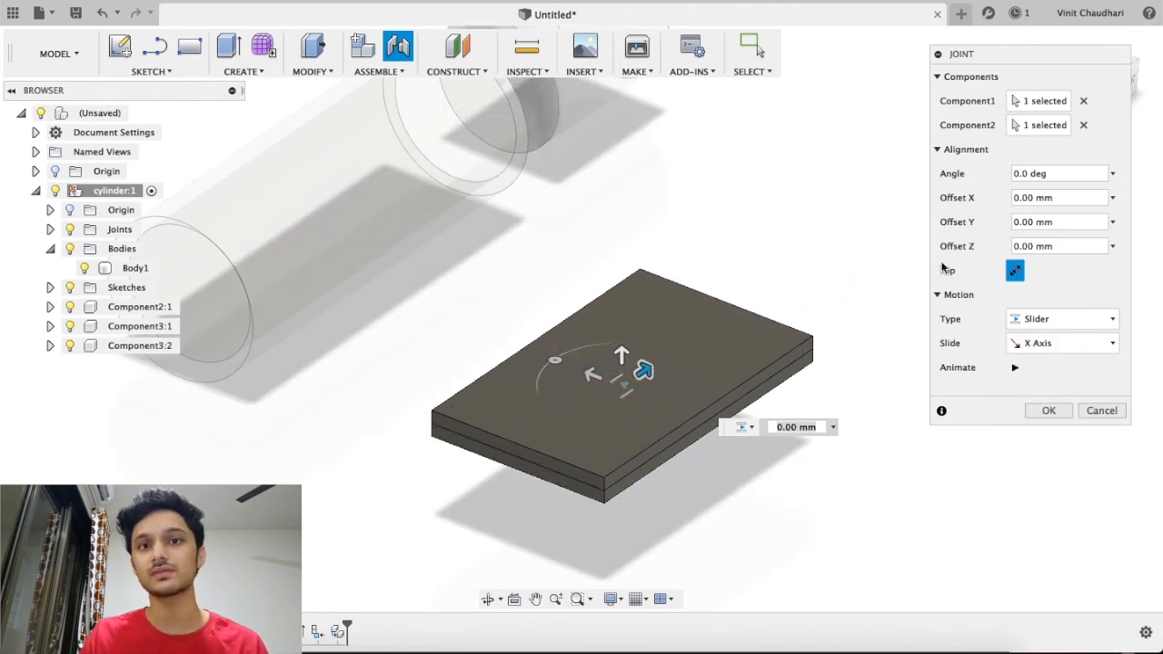
# Toggle the flip of the plates' alignment to compare both orientations, restore the stacked arrangement, and accept the slider joint
pyautogui.click(1014, 273)
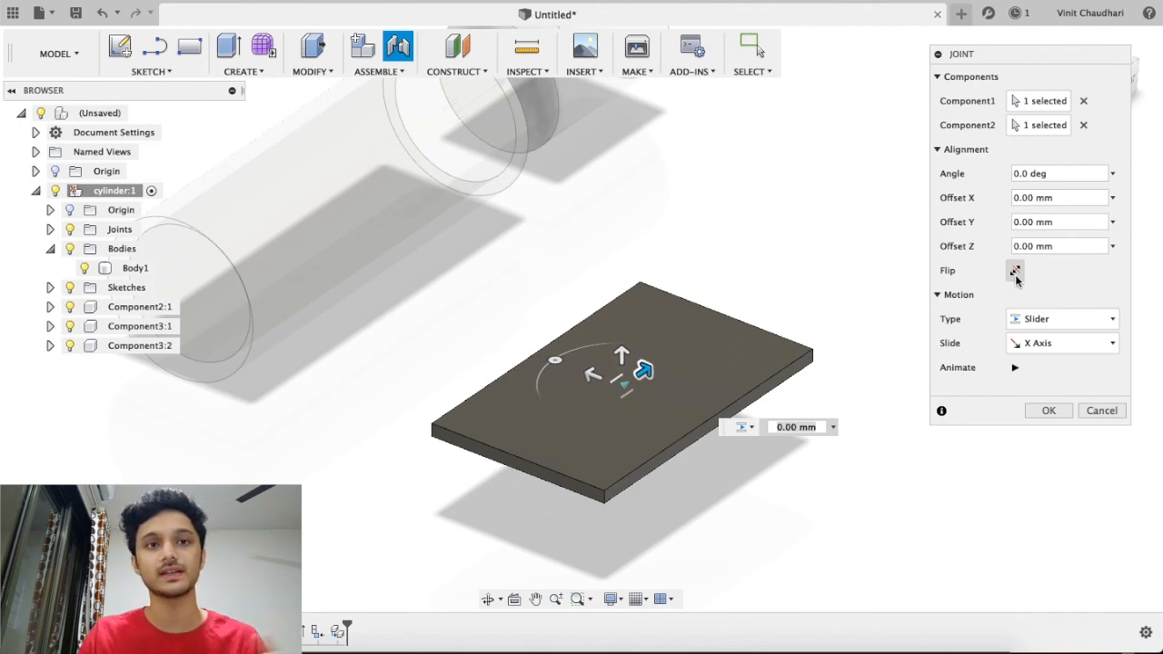
pyautogui.click(1015, 275)
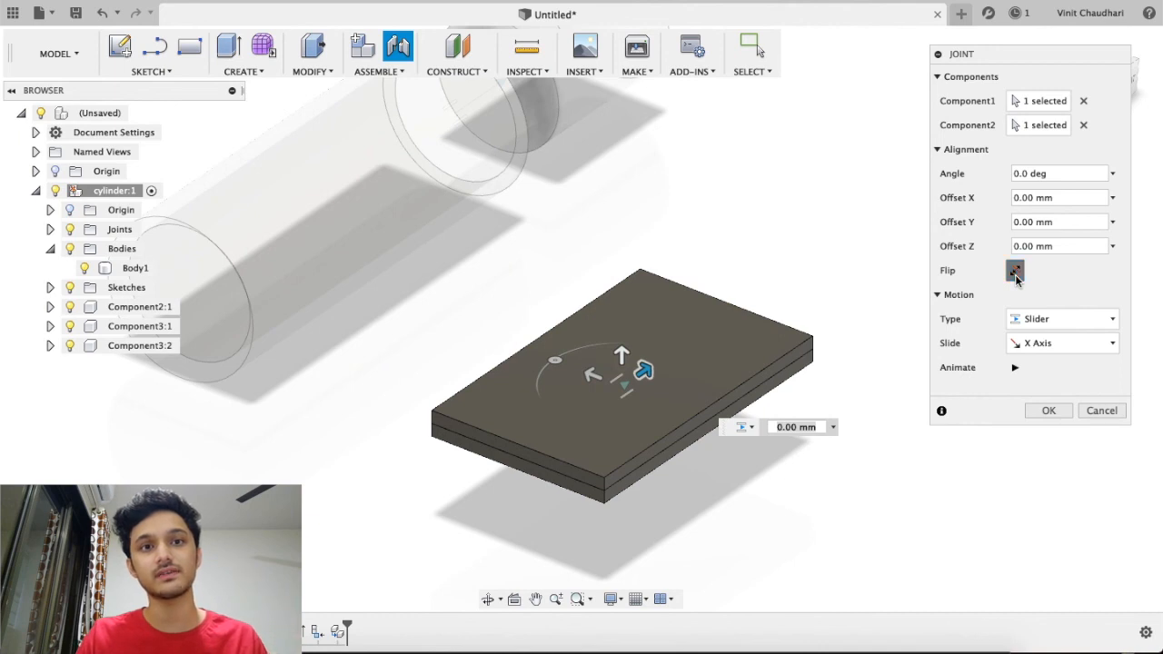
pyautogui.click(1016, 272)
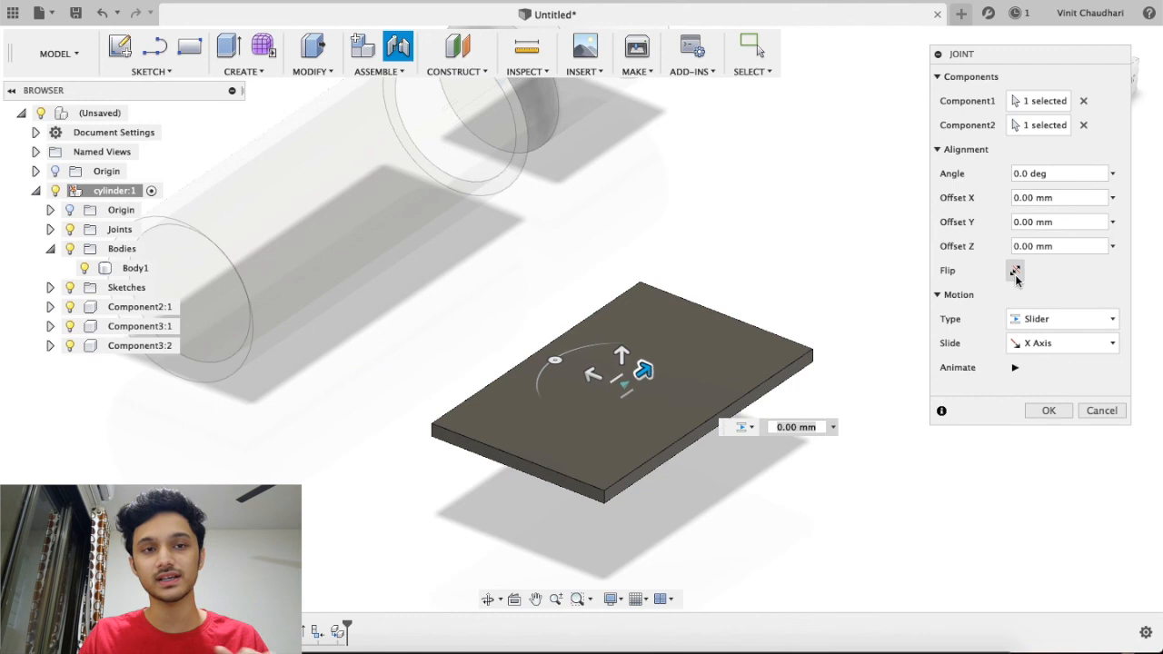
pyautogui.click(1015, 275)
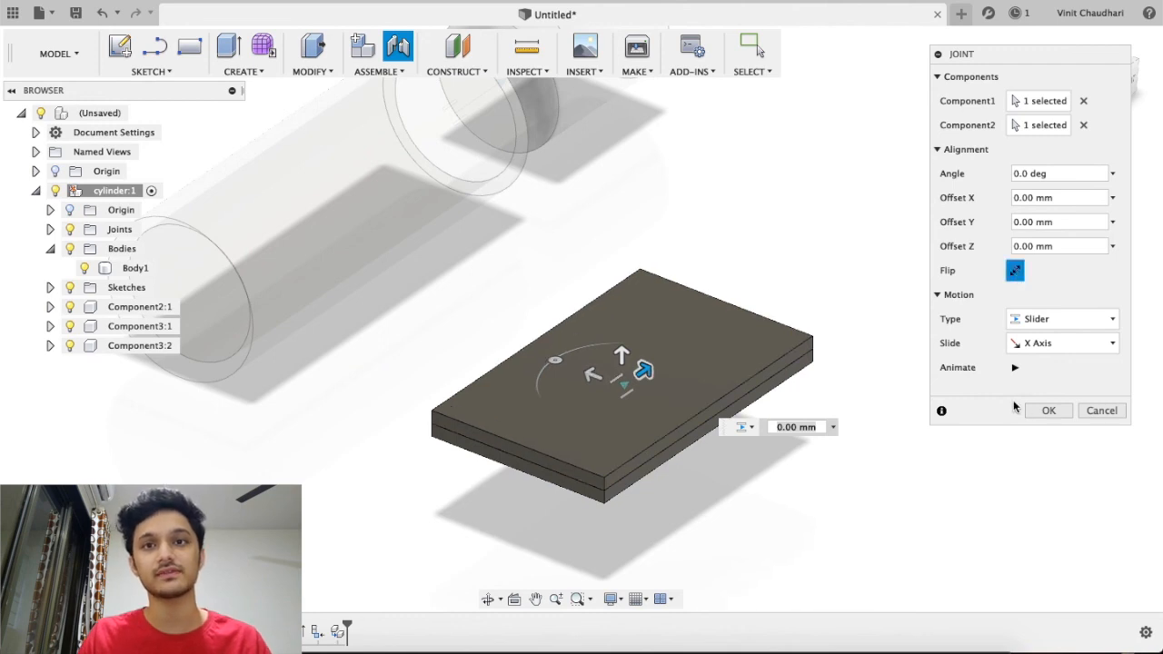
pyautogui.press('Return')
# Ground the upper plate, Component3:2, so that it is fixed in place
pyautogui.keyDown('shift'); pyautogui.moveTo(714, 384); pyautogui.dragTo(638, 379, button='middle'); pyautogui.keyUp('shift')
pyautogui.moveTo(617, 323)
pyautogui.mouseDown()
pyautogui.moveTo(778, 319)
pyautogui.moveTo(633, 321)
pyautogui.mouseUp()
pyautogui.keyDown('shift'); pyautogui.moveTo(633, 321); pyautogui.dragTo(743, 405, button='middle'); pyautogui.keyUp('shift')
pyautogui.click(659, 417)
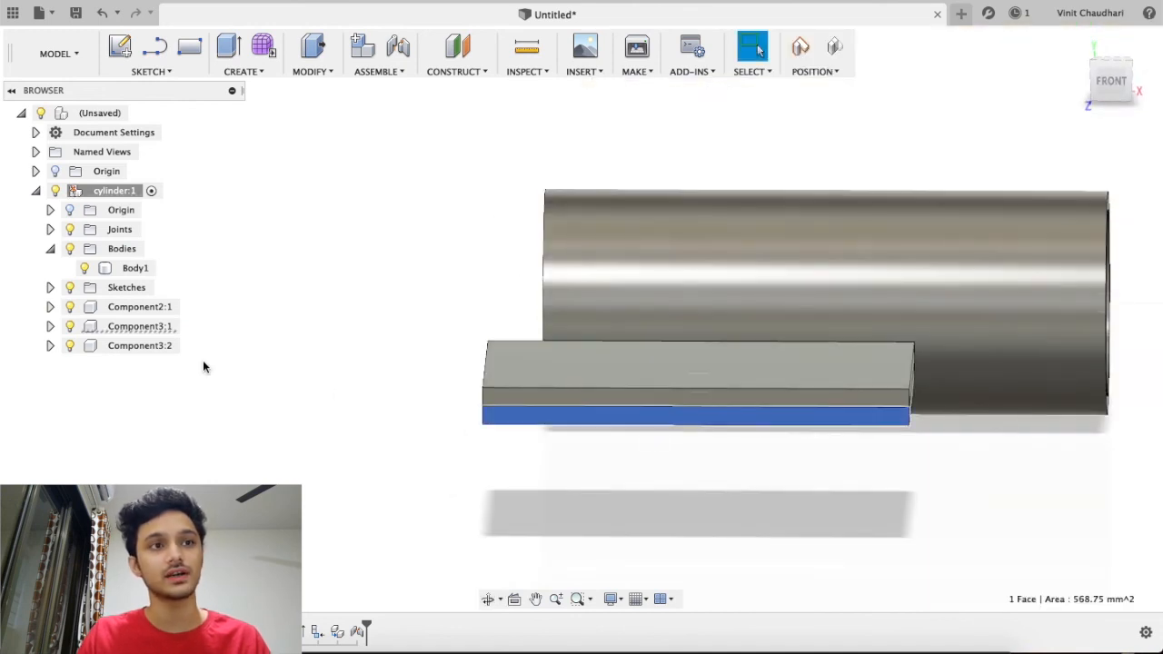
pyautogui.rightClick(136, 345)
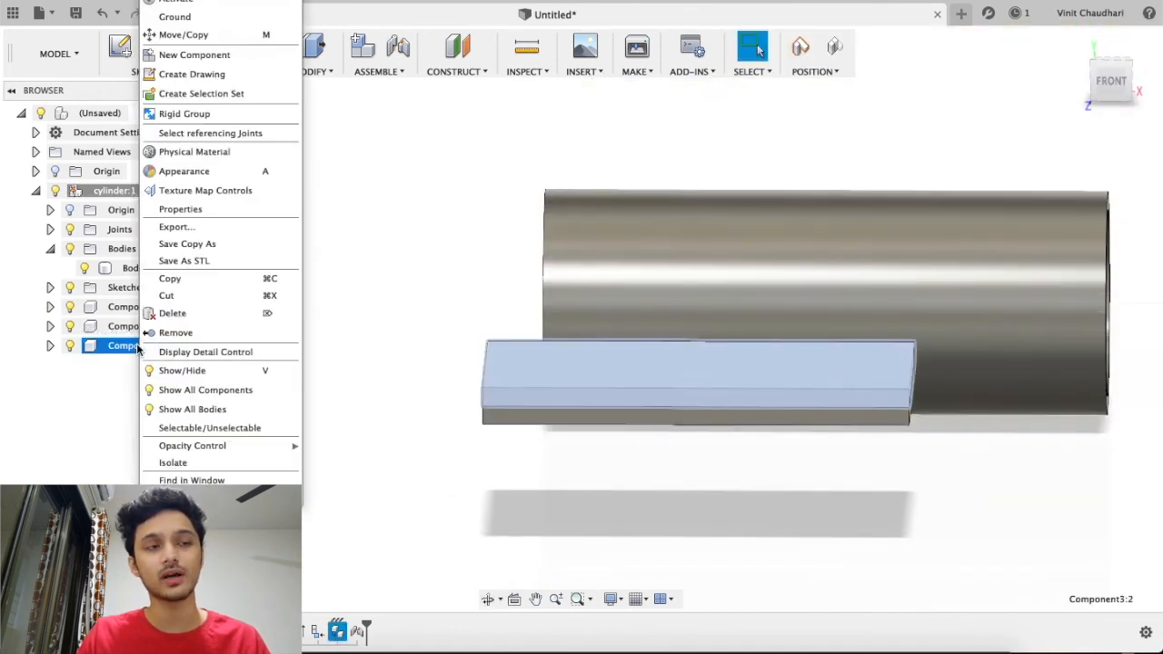
pyautogui.click(176, 17)
# Slide the lower plate lengthwise beneath the grounded upper plate to test the slider joint, and inspect the offset from several sides
pyautogui.click(569, 329)
pyautogui.keyDown('shift'); pyautogui.moveTo(574, 328); pyautogui.dragTo(658, 313, button='middle'); pyautogui.keyUp('shift')
pyautogui.click(635, 314)
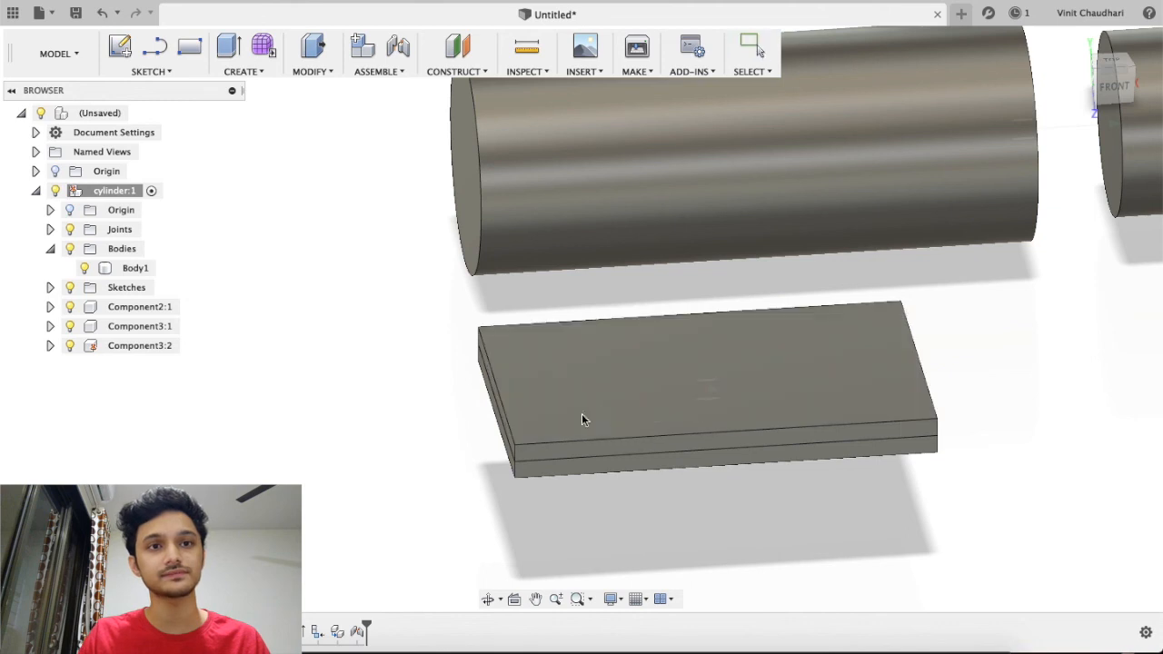
pyautogui.keyDown('shift'); pyautogui.moveTo(633, 420); pyautogui.dragTo(201, 411, button='middle'); pyautogui.keyUp('shift')
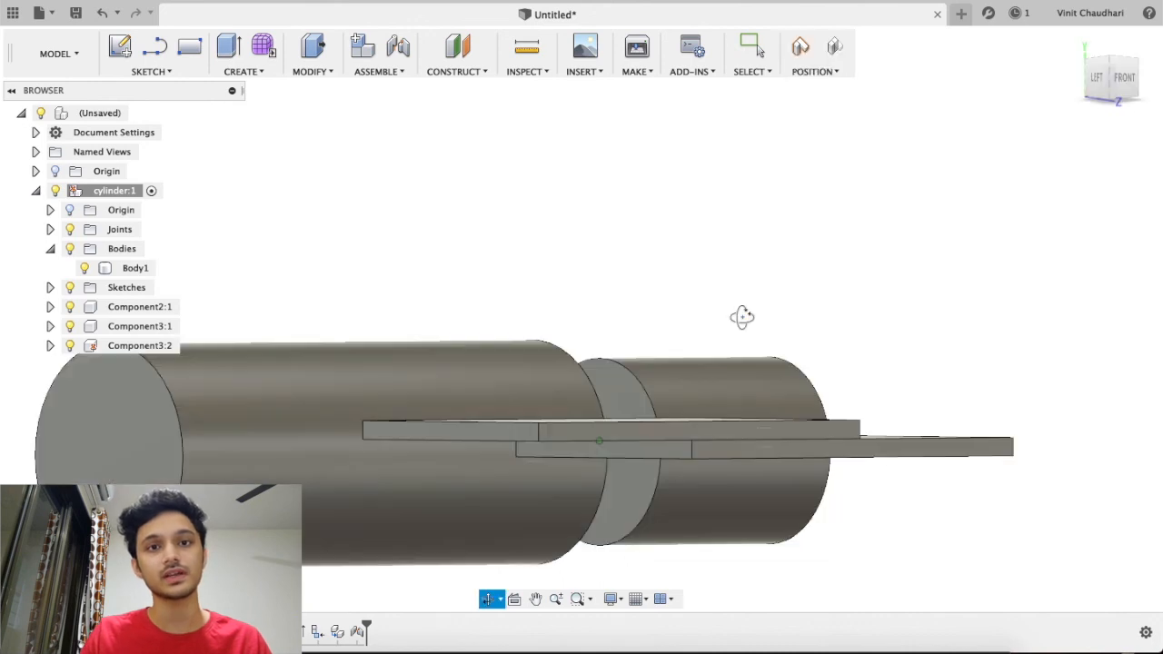
pyautogui.keyDown('shift'); pyautogui.moveTo(742, 317); pyautogui.dragTo(801, 284, button='middle'); pyautogui.keyUp('shift')
pyautogui.scroll(-5, 762, 354)
pyautogui.keyDown('shift'); pyautogui.moveTo(801, 283); pyautogui.dragTo(649, 260, button='middle'); pyautogui.keyUp('shift')
pyautogui.scroll(3, 762, 279)
pyautogui.click(378, 71)
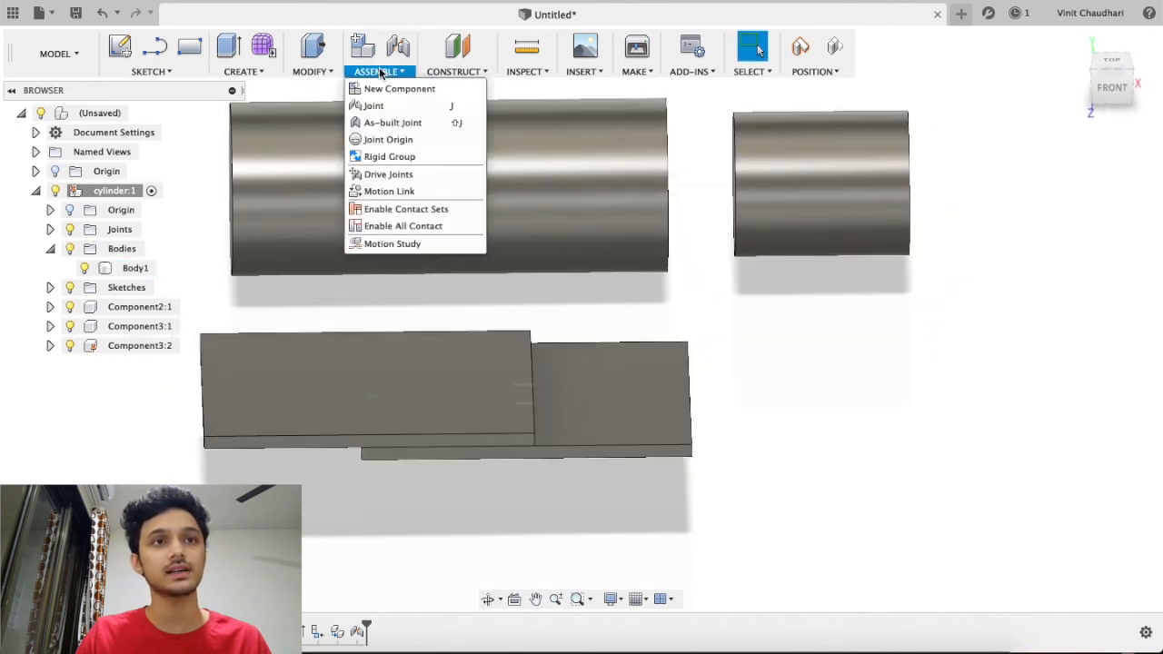
pyautogui.click(741, 319)
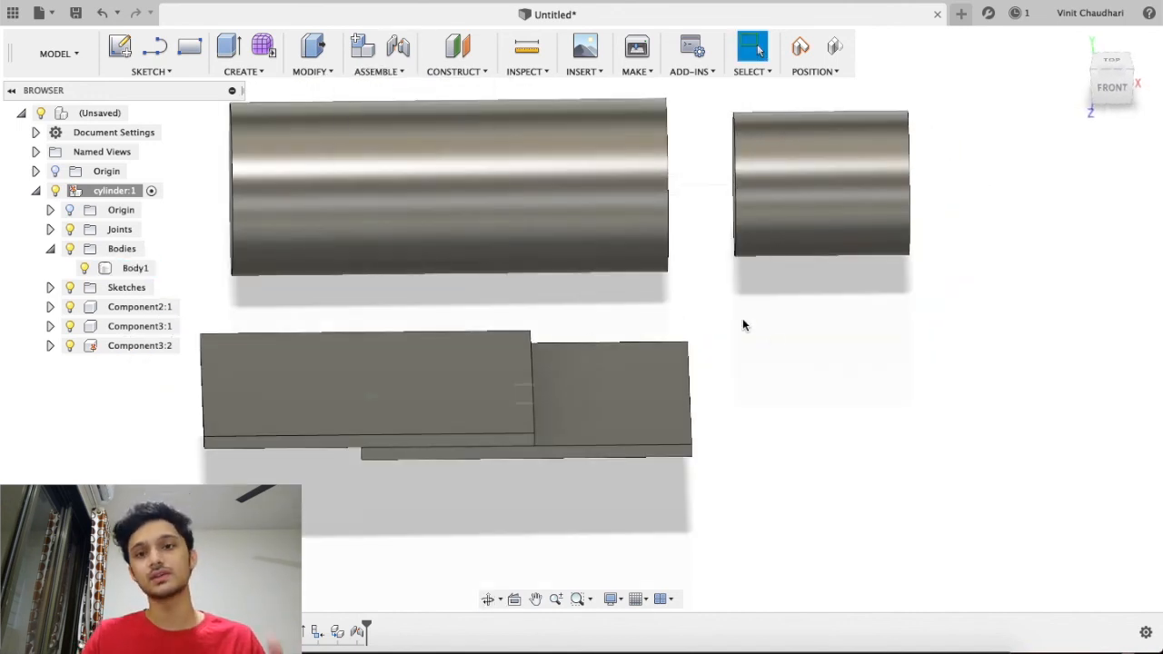
pyautogui.keyDown('shift'); pyautogui.moveTo(708, 333); pyautogui.dragTo(782, 322, button='middle'); pyautogui.keyUp('shift')
pyautogui.keyDown('shift'); pyautogui.moveTo(978, 321); pyautogui.dragTo(681, 294, button='middle'); pyautogui.keyUp('shift')
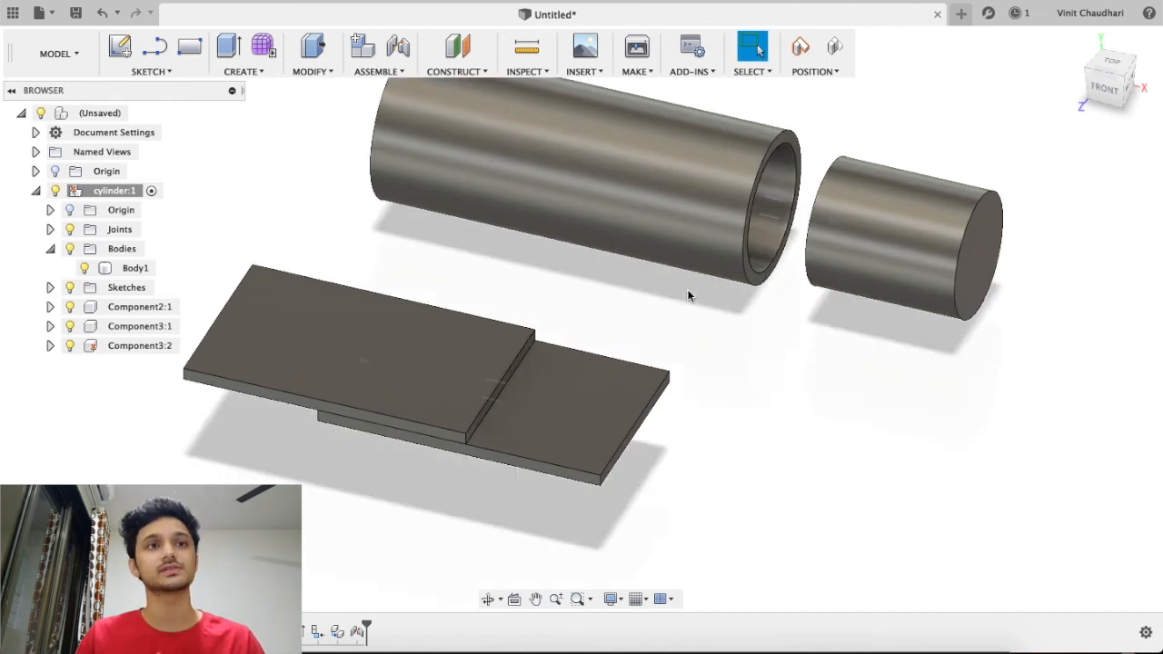